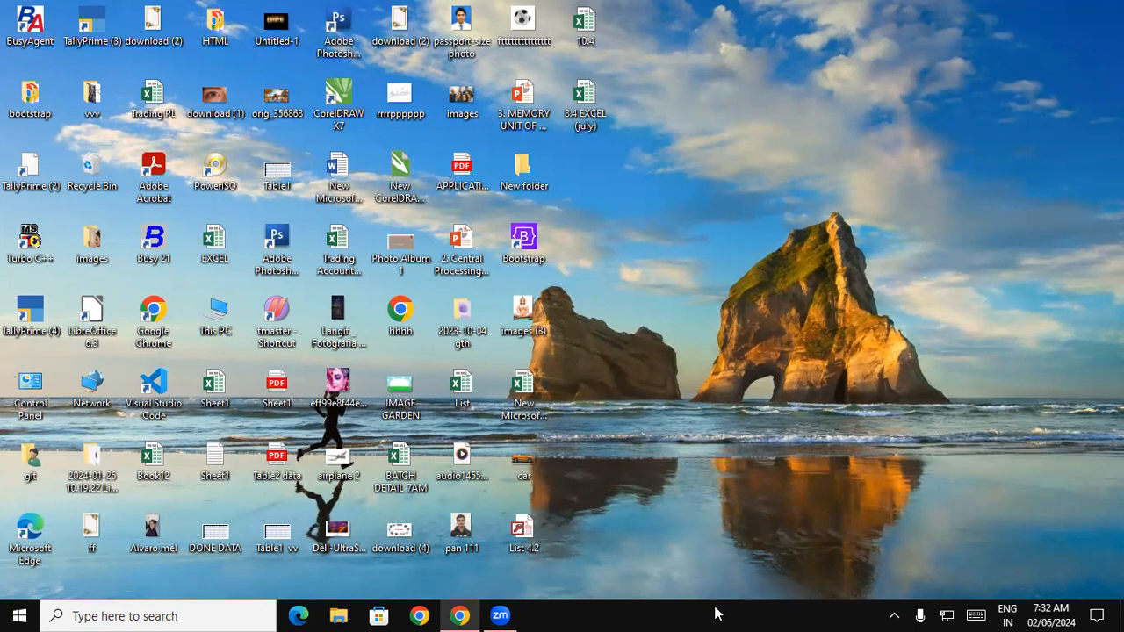
Launch TallyPrime in Educational Mode and load Gayatri Moters Pvt Ltd from D:\7.4tds
{"action": "double_click", "coordinate": [31, 326]}
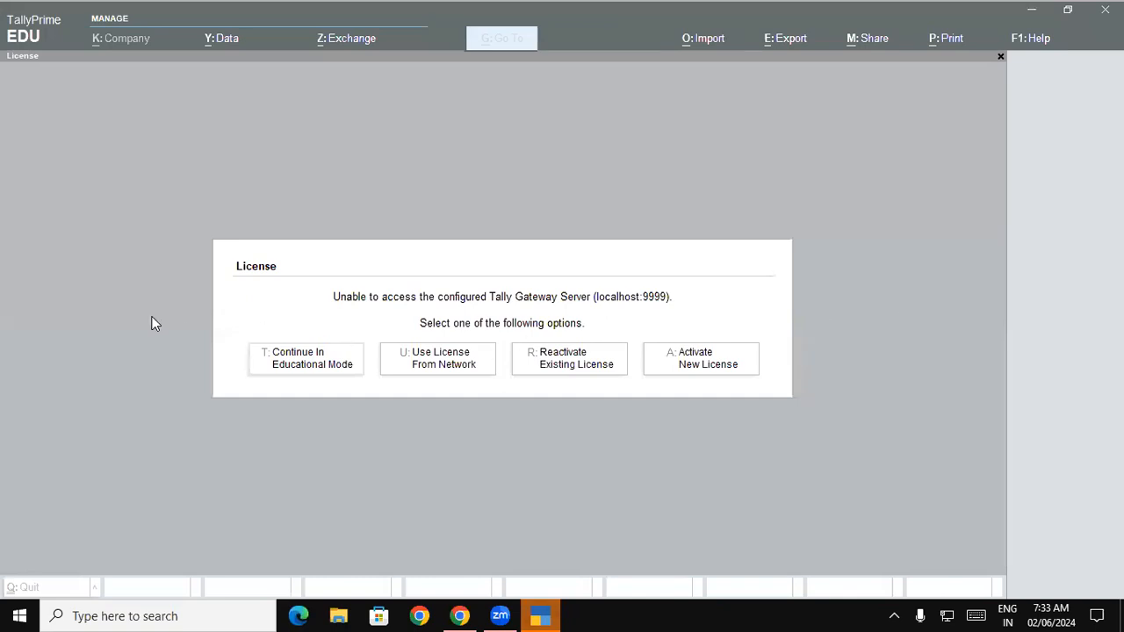
{"action": "left_click", "coordinate": [280, 361]}
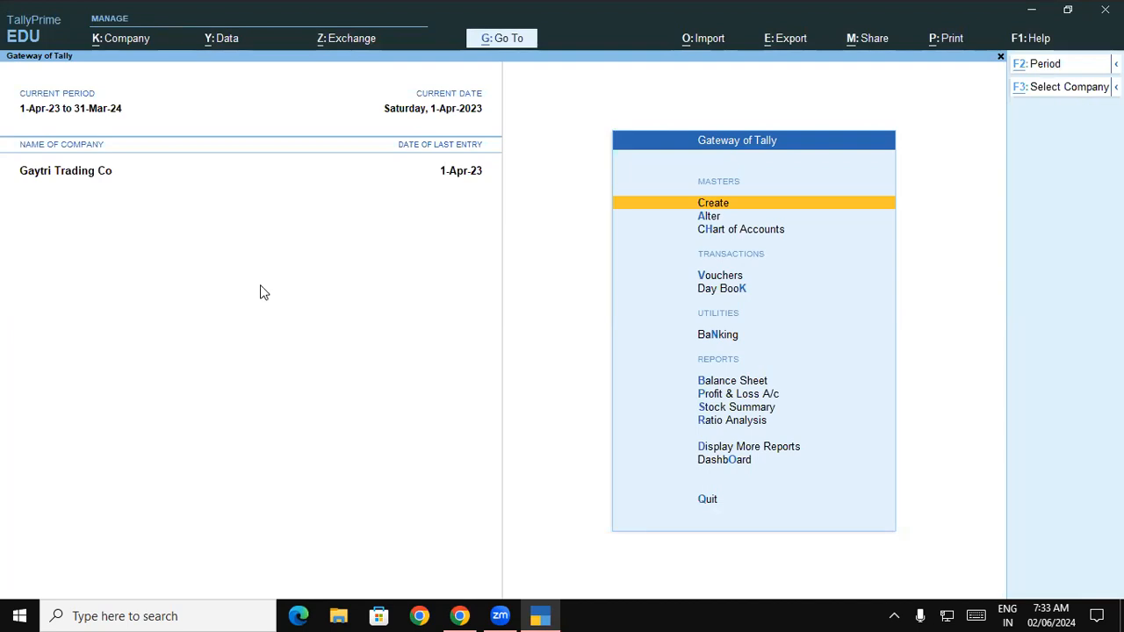
{"action": "key", "text": "F3"}
{"action": "key", "text": "Up"}
{"action": "key", "text": "Up"}
{"action": "key", "text": "Up"}
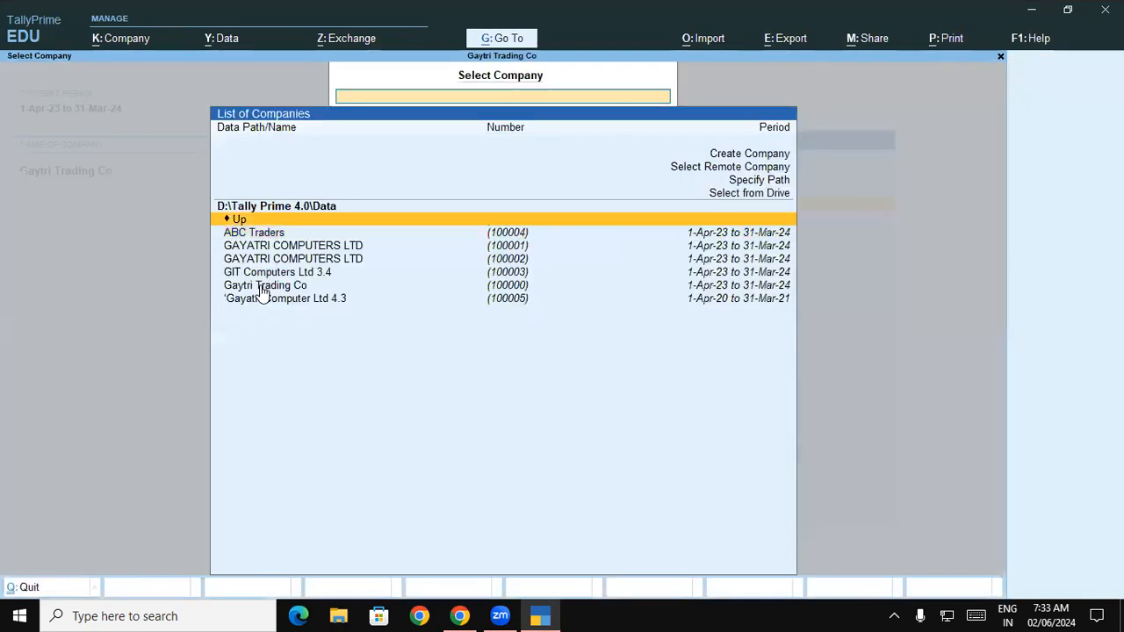
{"action": "key", "text": "Return"}
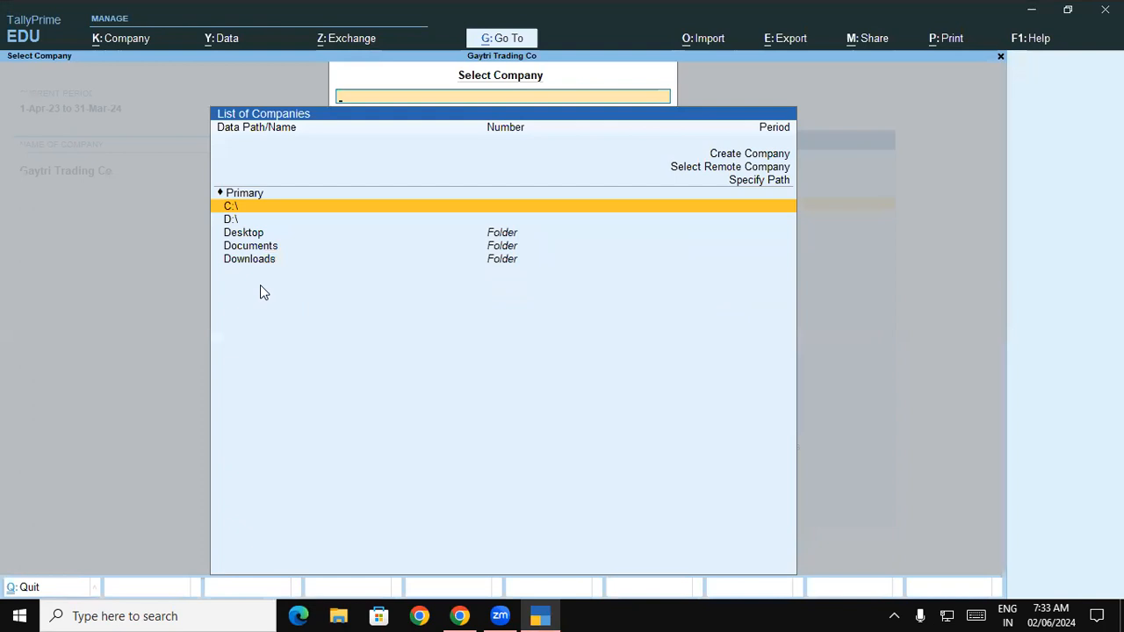
{"action": "key", "text": "Down"}
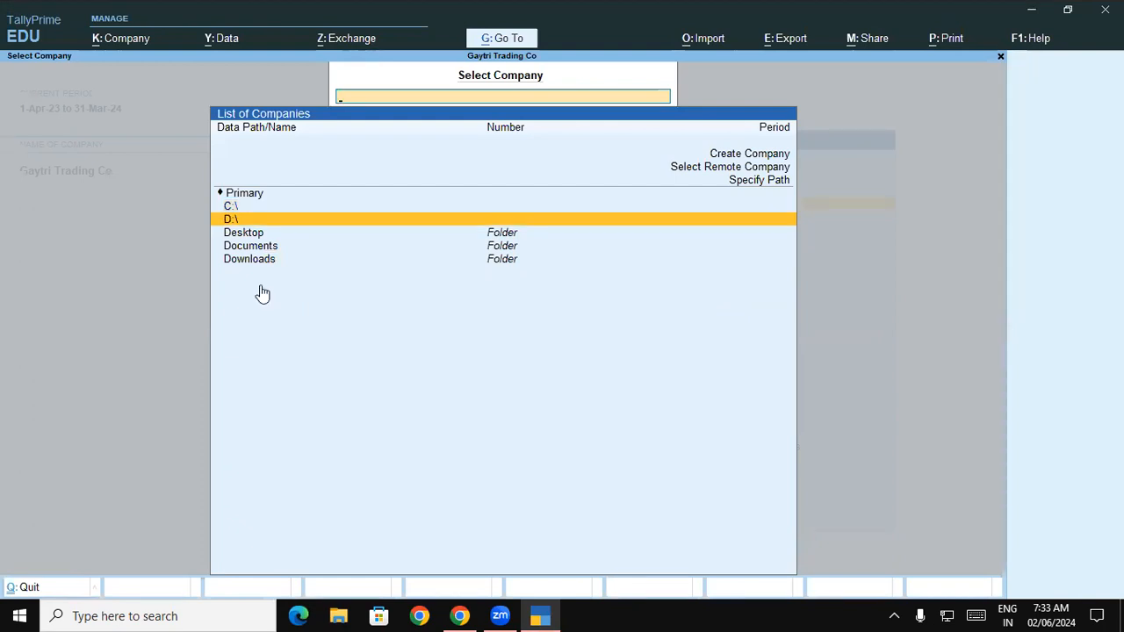
{"action": "key", "text": "Return"}
{"action": "type", "text": "tds"}
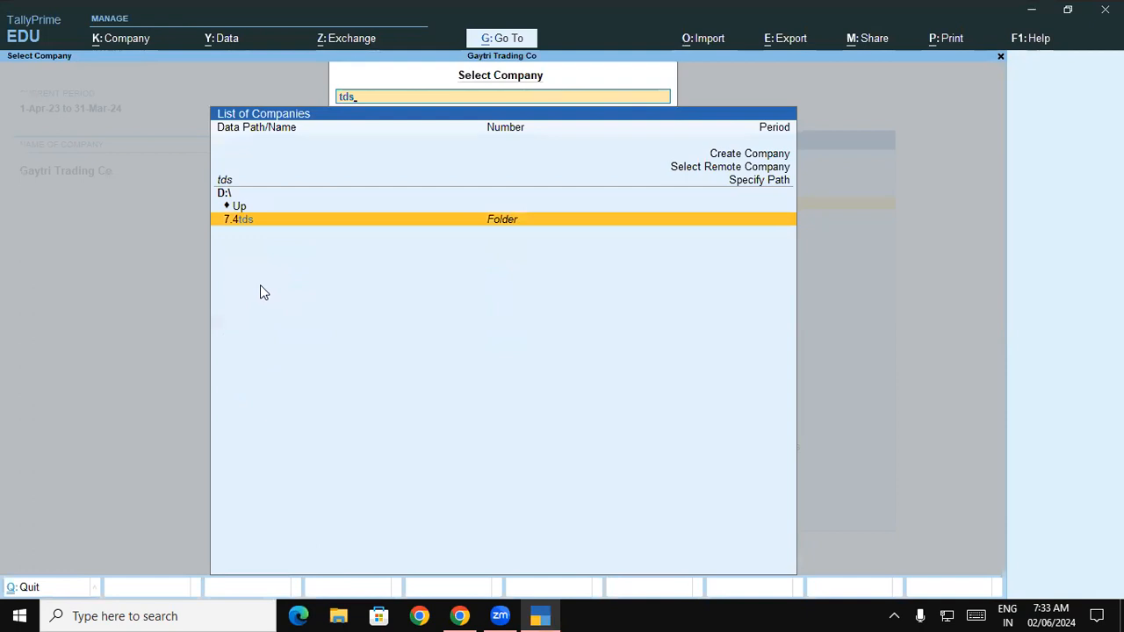
{"action": "key", "text": "Return"}
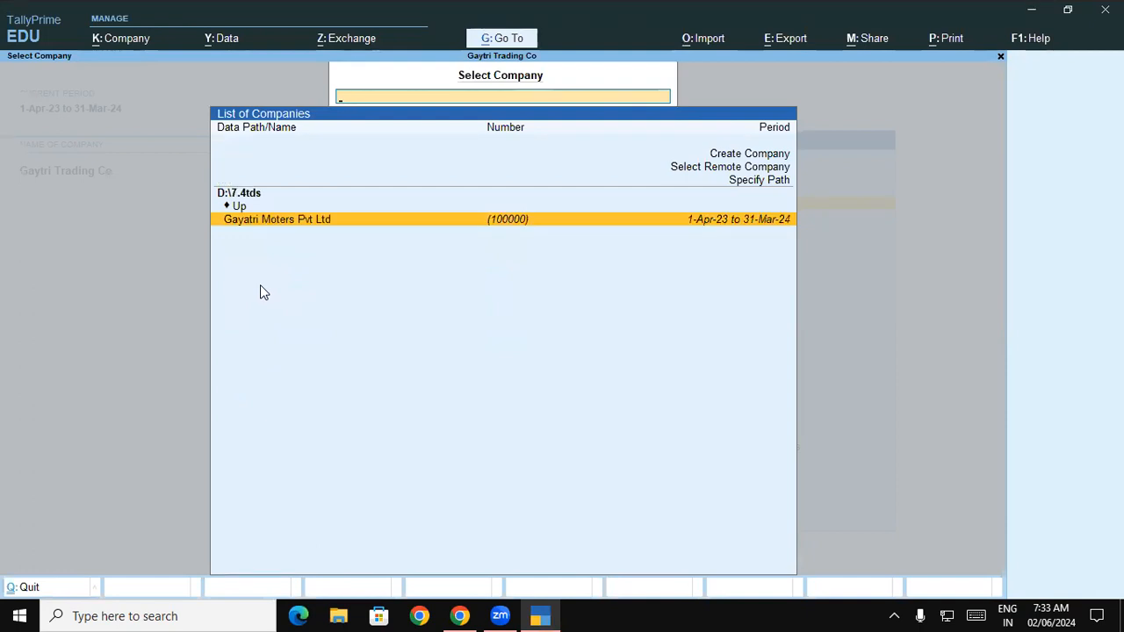
{"action": "key", "text": "Return"}
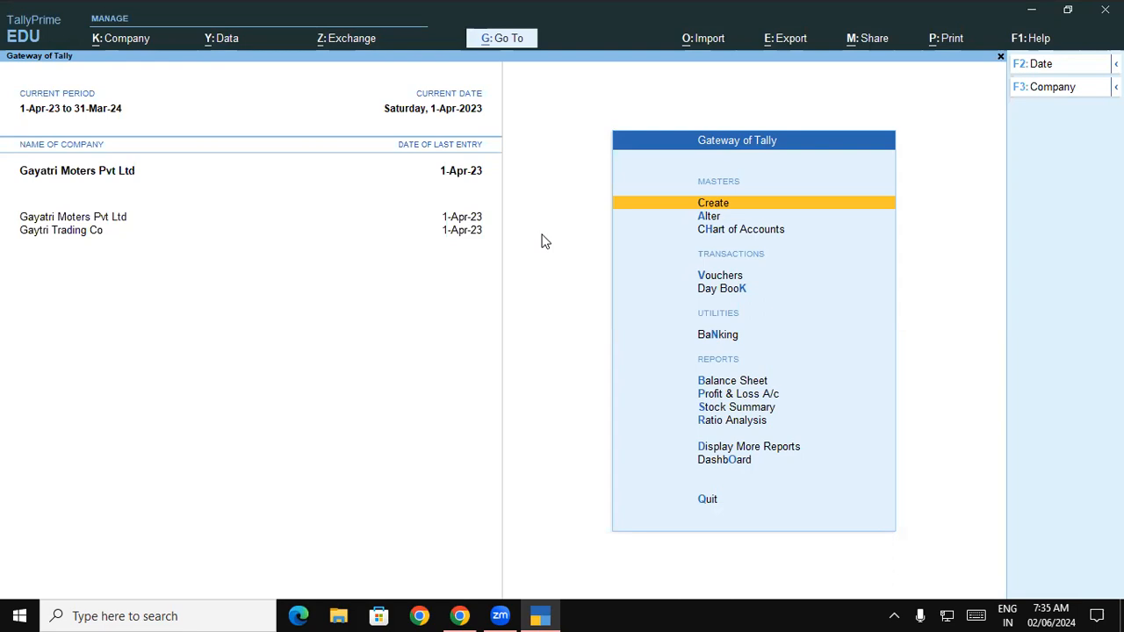
Start a new ledger named Guru Agencies under Sundry Creditors with TDS deductable set to Yes
{"action": "key", "text": "Return"}
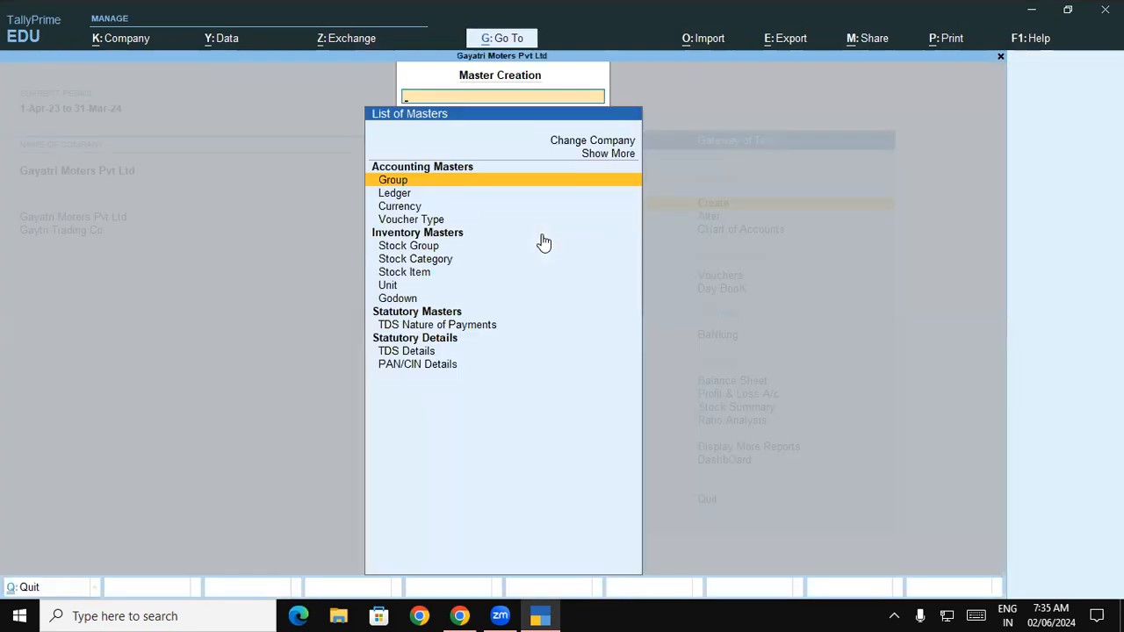
{"action": "key", "text": "Down"}
{"action": "key", "text": "Return"}
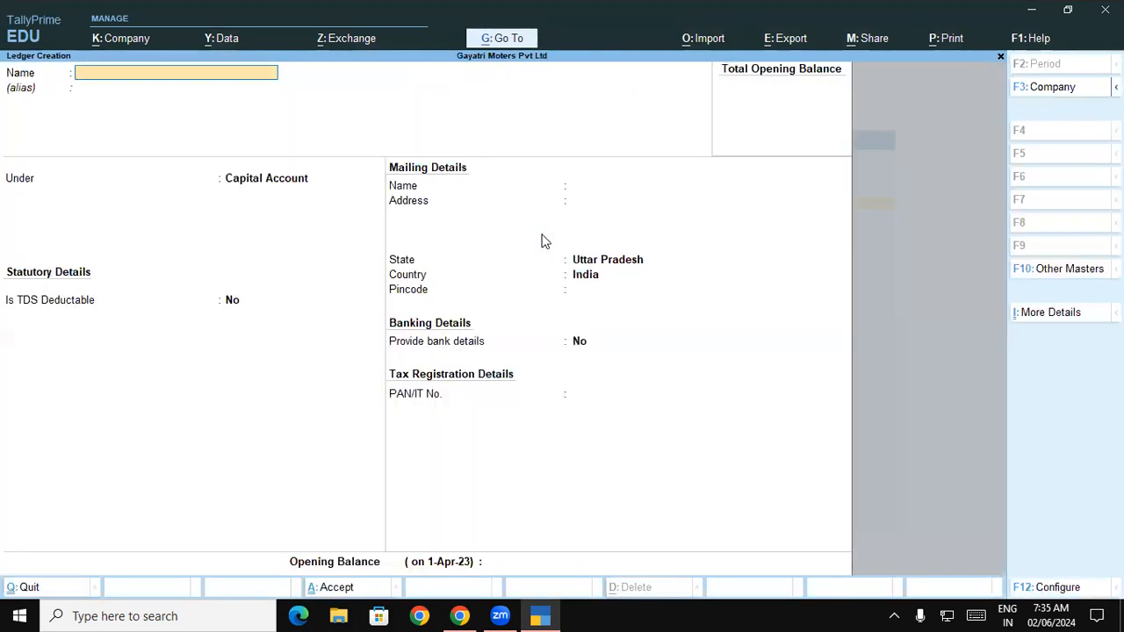
{"action": "type", "text": "Guru Agencies"}
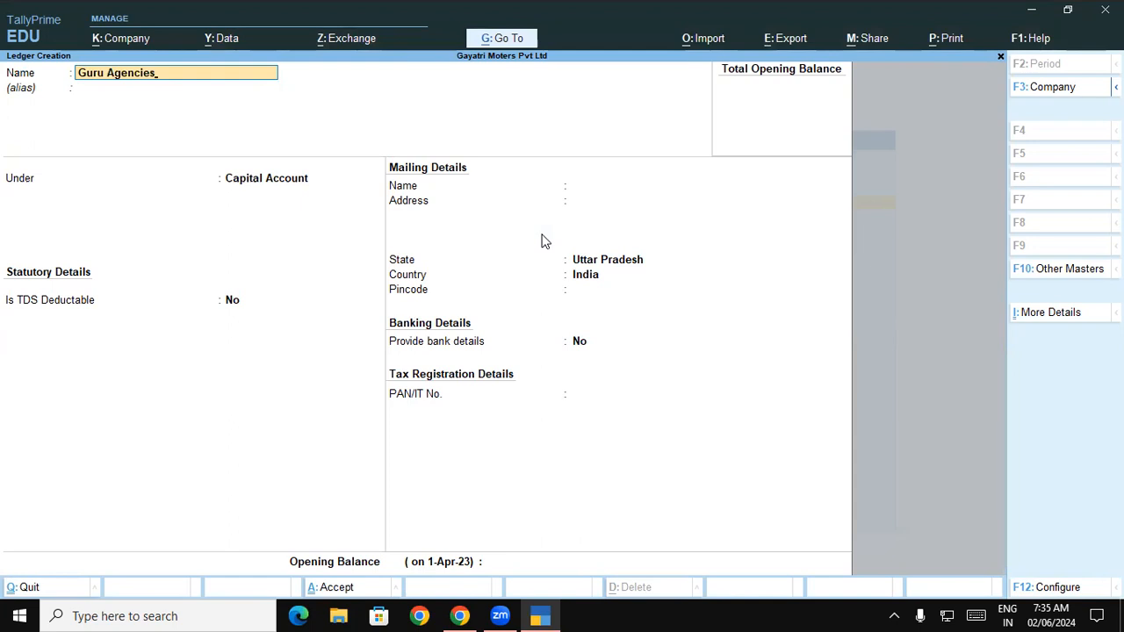
{"action": "key", "text": "Return"}
{"action": "key", "text": "Return"}
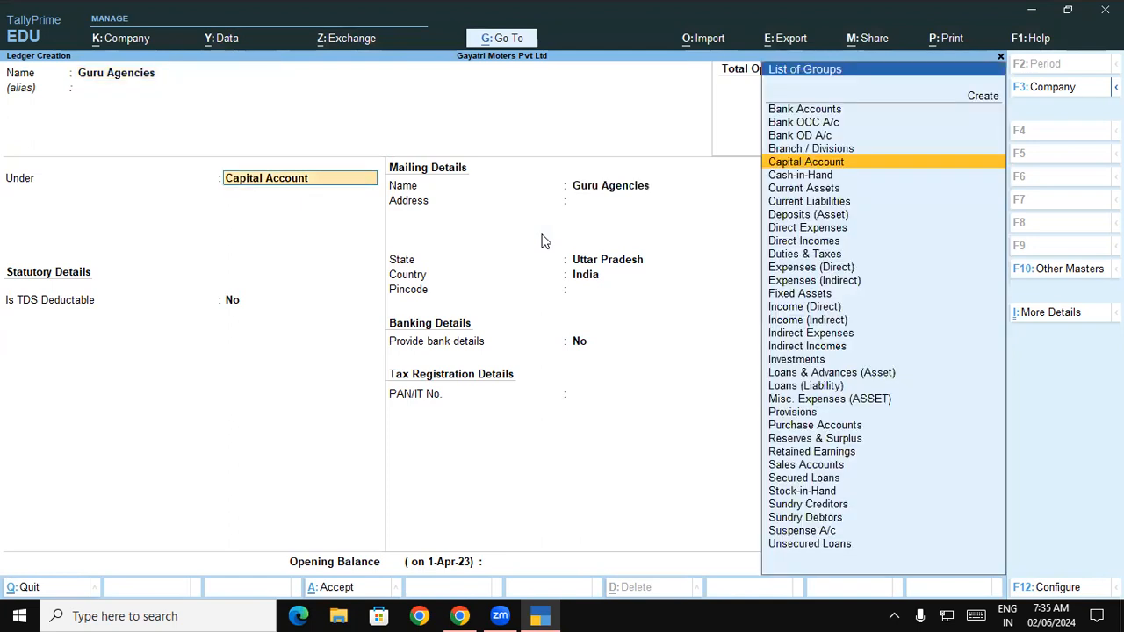
{"action": "type", "text": "Su"}
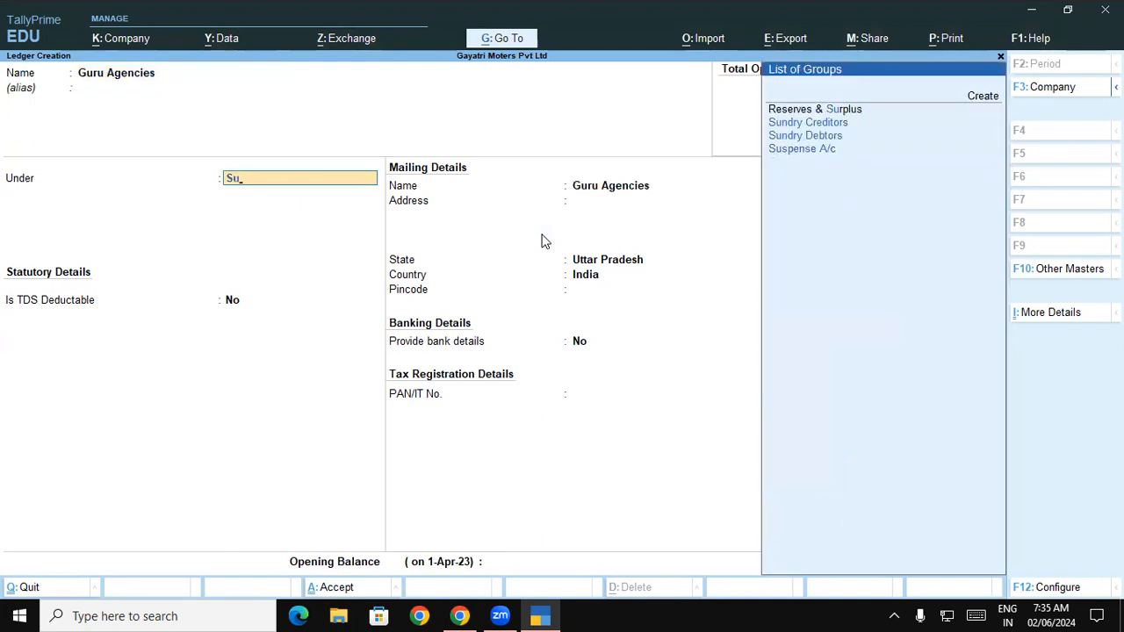
{"action": "key", "text": "Return"}
{"action": "key", "text": "Return"}
{"action": "key", "text": "Return"}
{"action": "key", "text": "Return"}
{"action": "key", "text": "Return"}
{"action": "type", "text": "y"}
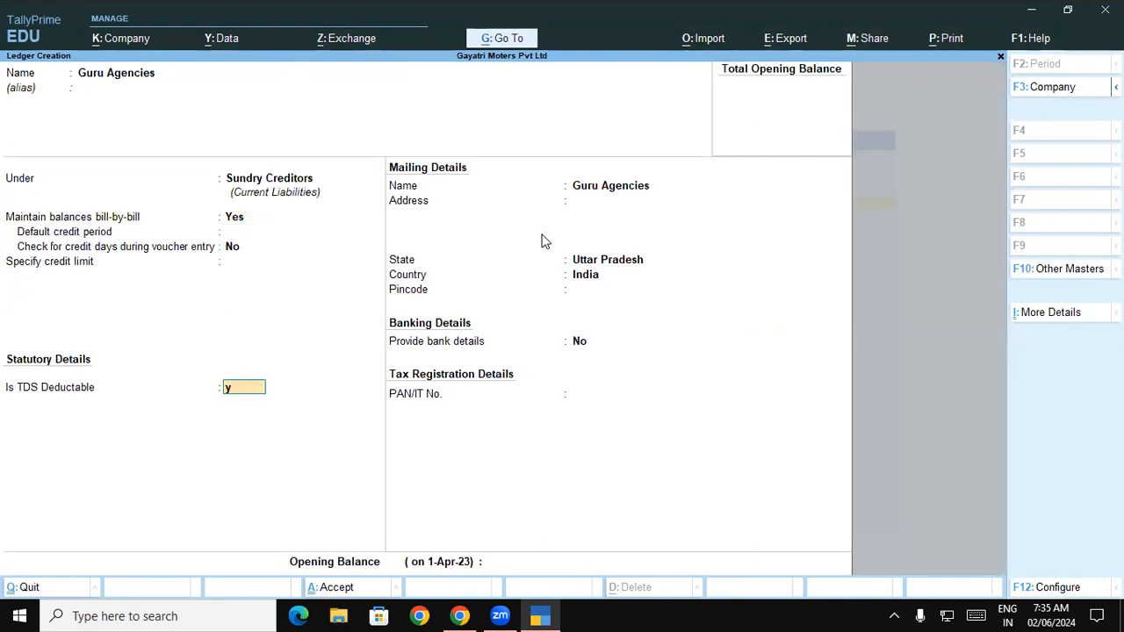
{"action": "key", "text": "Return"}
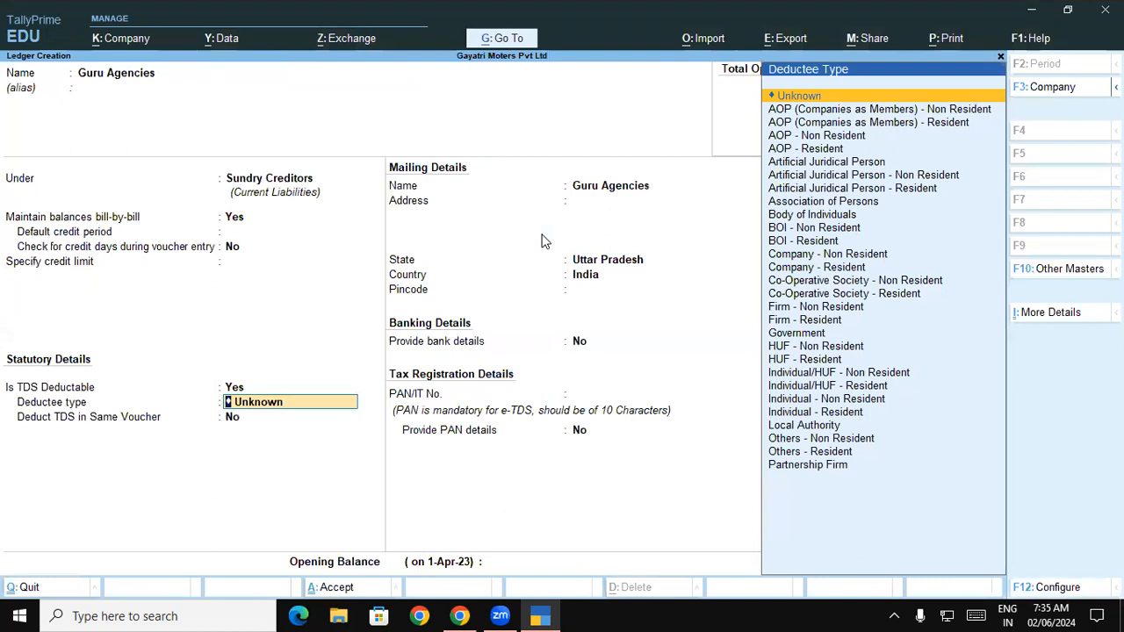
Set the deductee type to Company - Resident, with TDS deducted in the same voucher
{"action": "key", "text": "Down"}
{"action": "key", "text": "Down"}
{"action": "key", "text": "Down"}
{"action": "key", "text": "Down"}
{"action": "key", "text": "Down"}
{"action": "key", "text": "Down"}
{"action": "key", "text": "Down"}
{"action": "key", "text": "Down"}
{"action": "key", "text": "Down"}
{"action": "key", "text": "Down"}
{"action": "key", "text": "Down"}
{"action": "key", "text": "Down"}
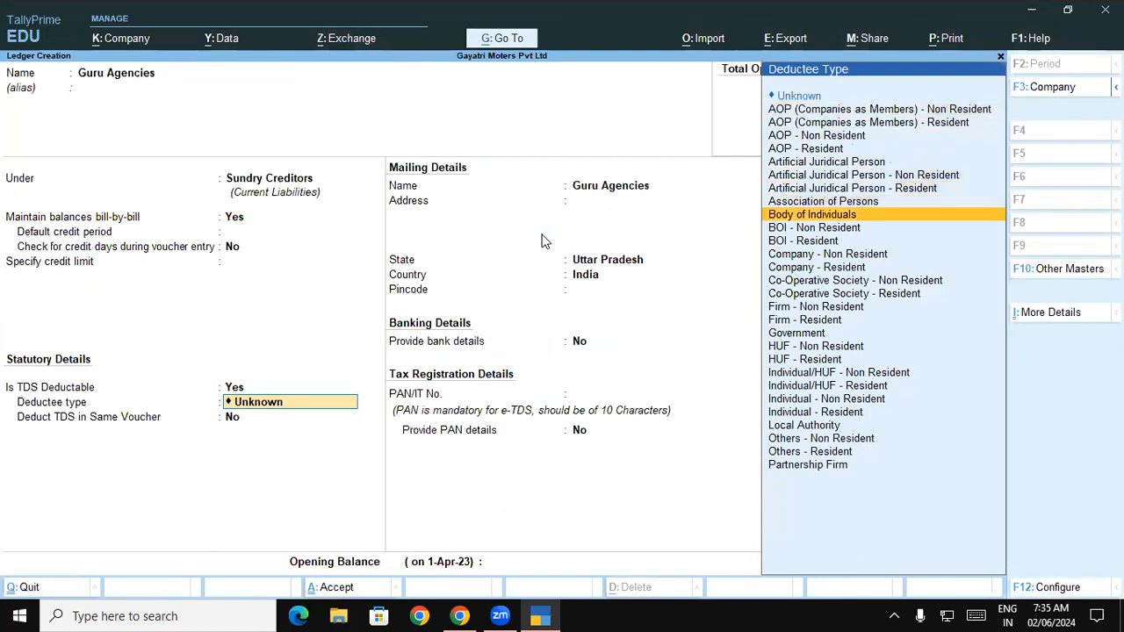
{"action": "key", "text": "Down"}
{"action": "key", "text": "Down"}
{"action": "key", "text": "Up"}
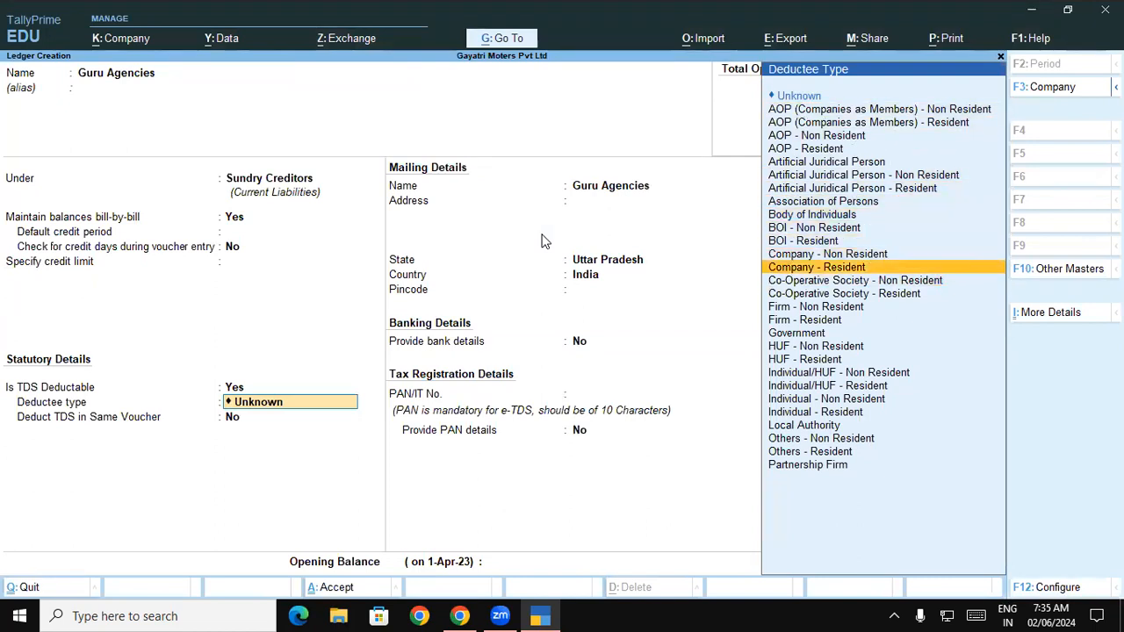
{"action": "key", "text": "Return"}
{"action": "key", "text": "y"}
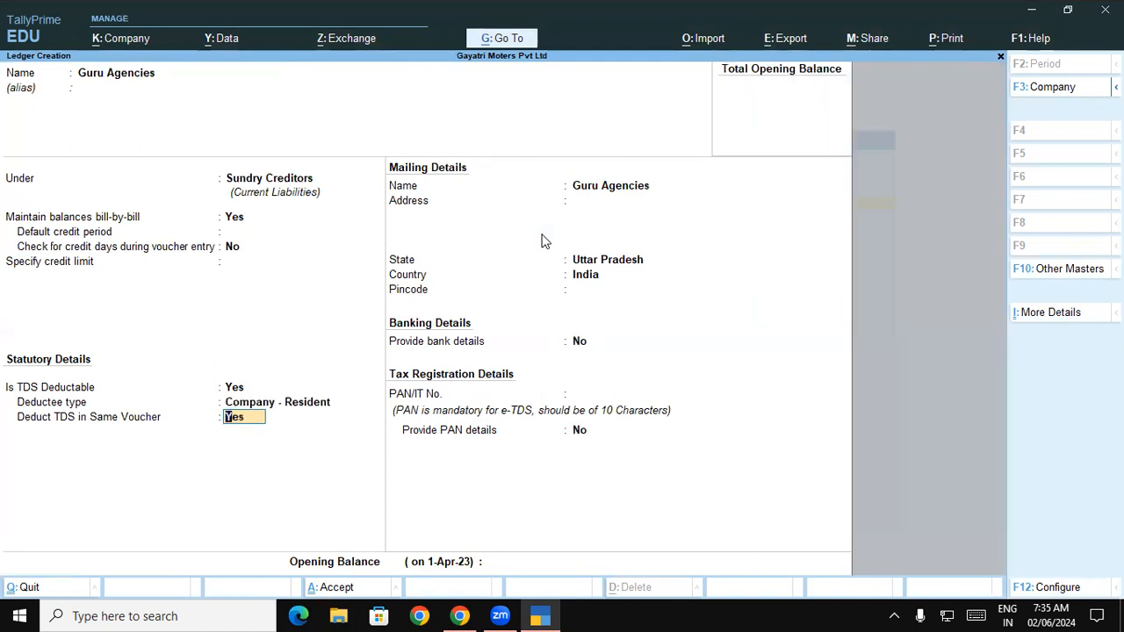
{"action": "key", "text": "Return"}
{"action": "key", "text": "Return"}
{"action": "key", "text": "Return"}
{"action": "key", "text": "Return"}
{"action": "key", "text": "Return"}
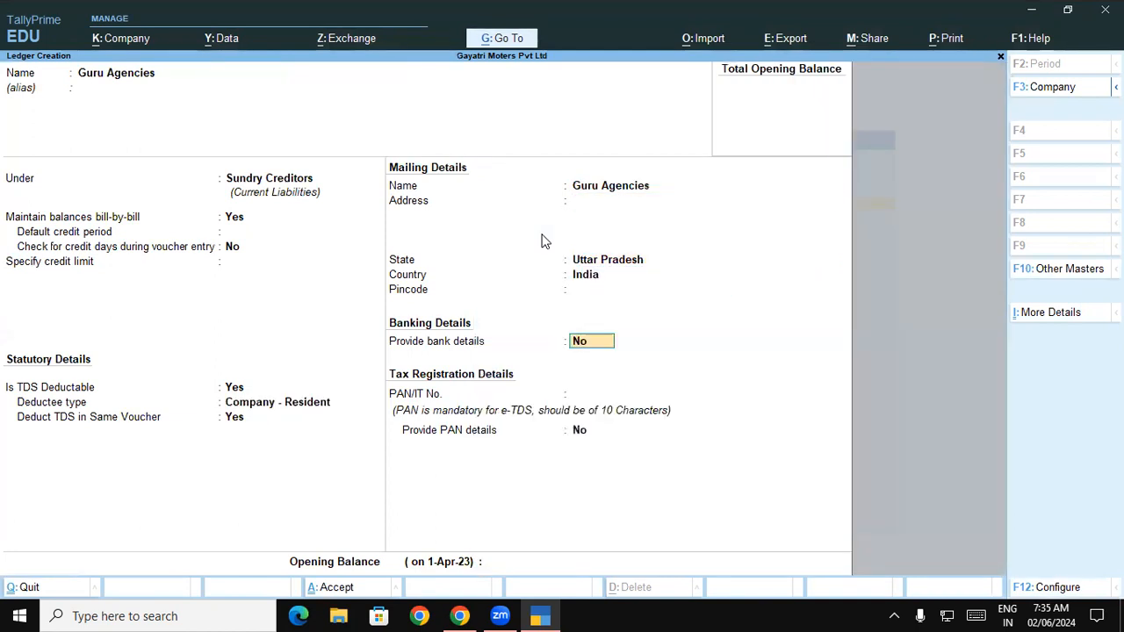
{"action": "key", "text": "Return"}
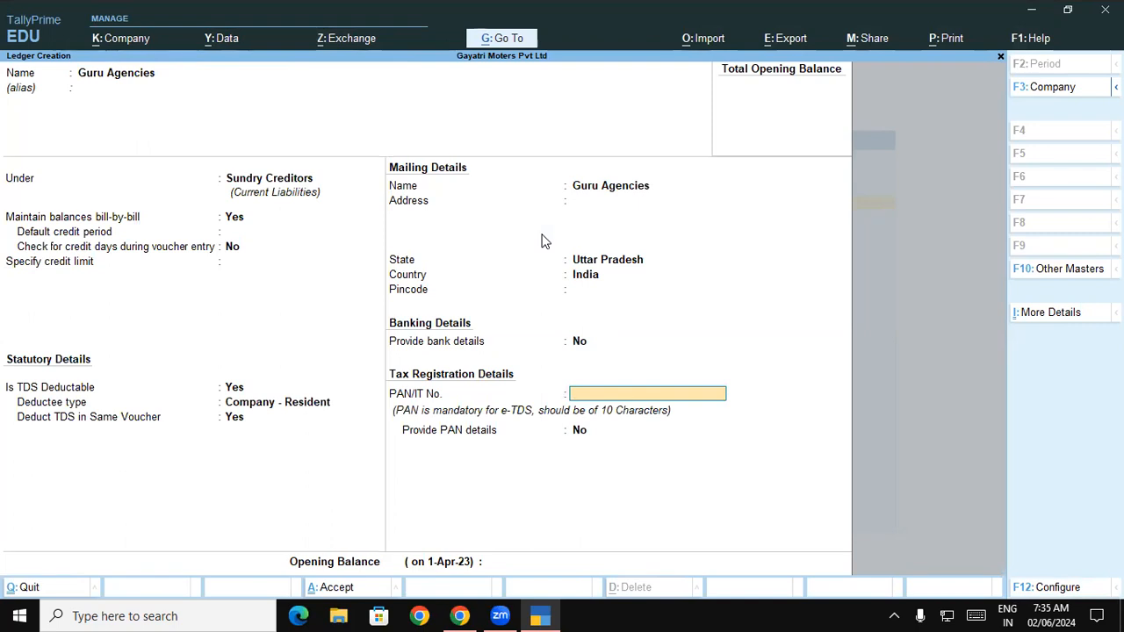
Enter the party's PAN, save the Guru Agencies ledger and leave ledger creation
{"action": "type", "text": "AGTPJ2884H"}
{"action": "key", "text": "Return"}
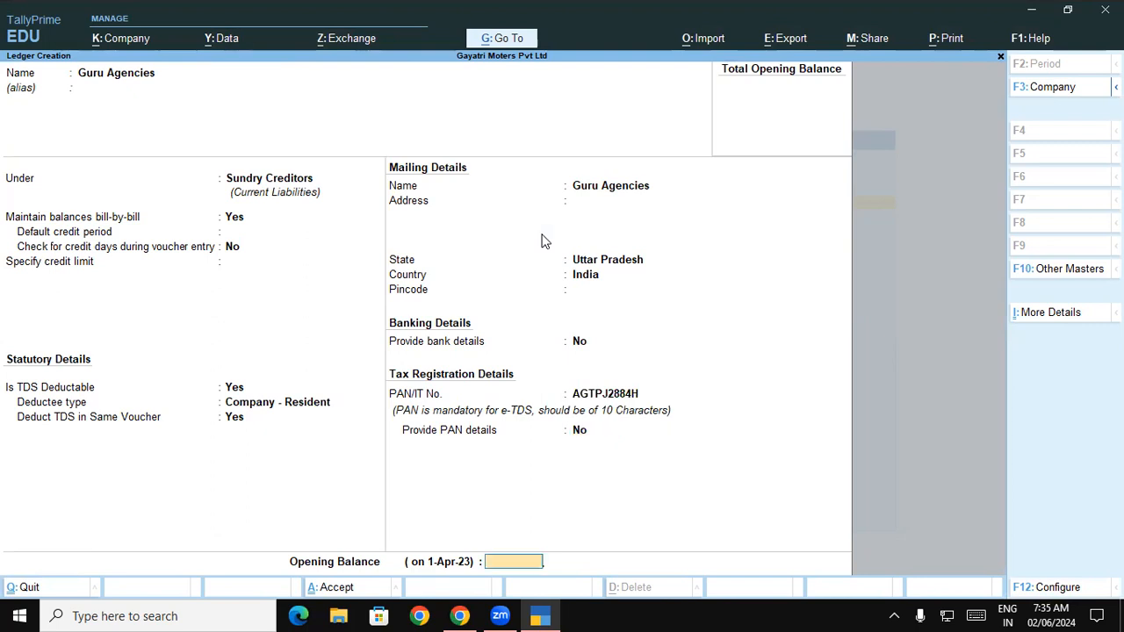
{"action": "key", "text": "Return"}
{"action": "key", "text": "y"}
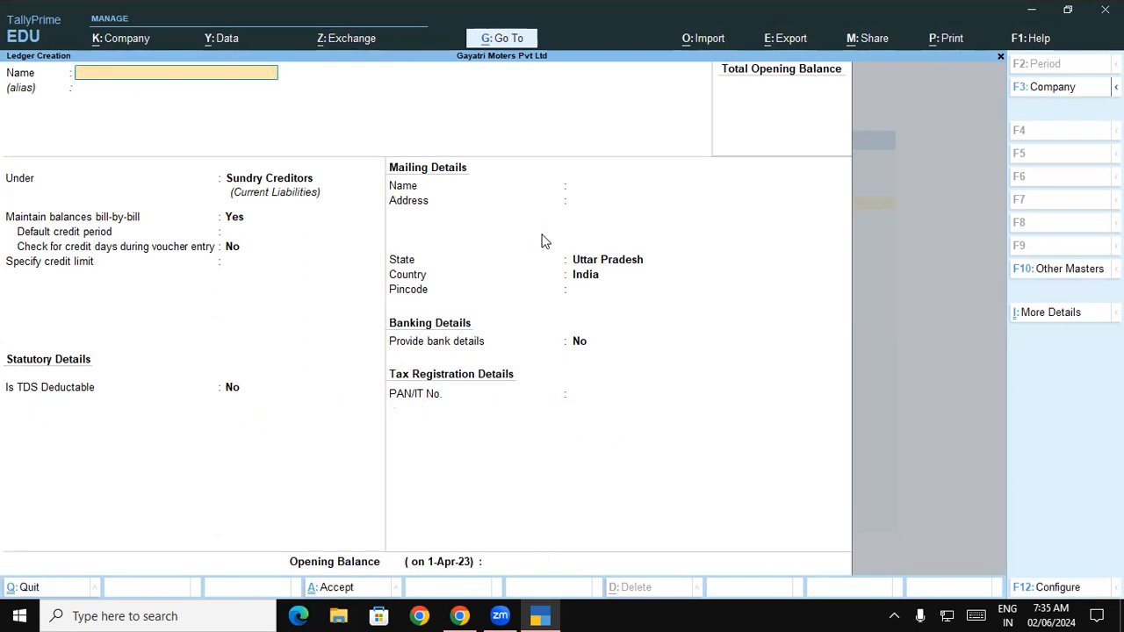
{"action": "key", "text": "Escape"}
{"action": "key", "text": "y"}
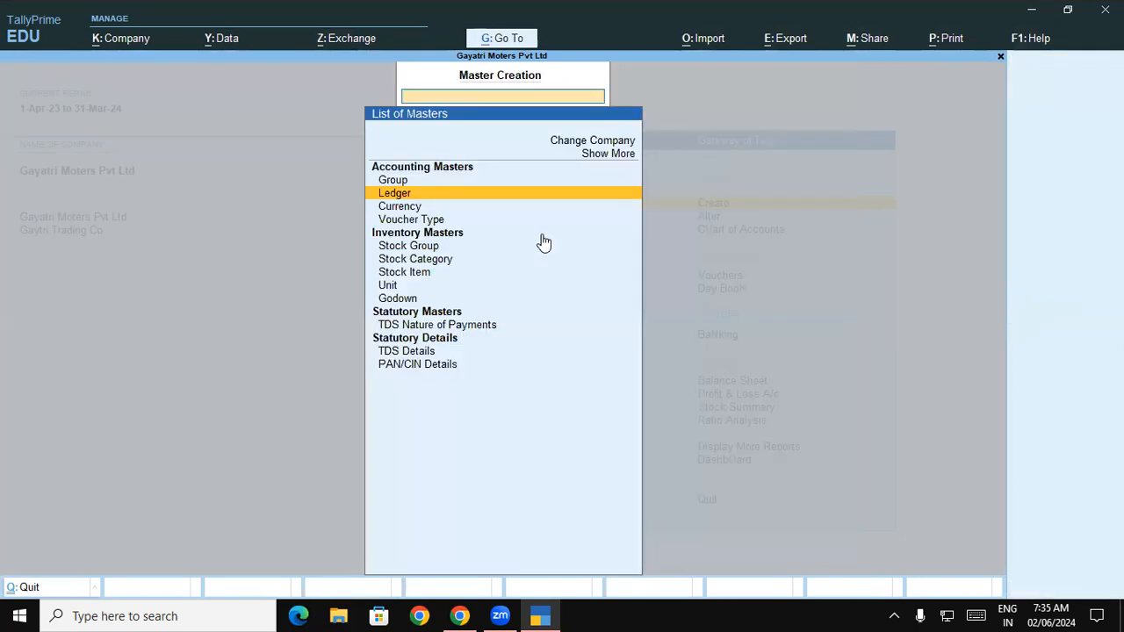
{"action": "key", "text": "Escape"}
Open voucher entry and switch to a new Journal voucher, No. 9
{"action": "key", "text": "v"}
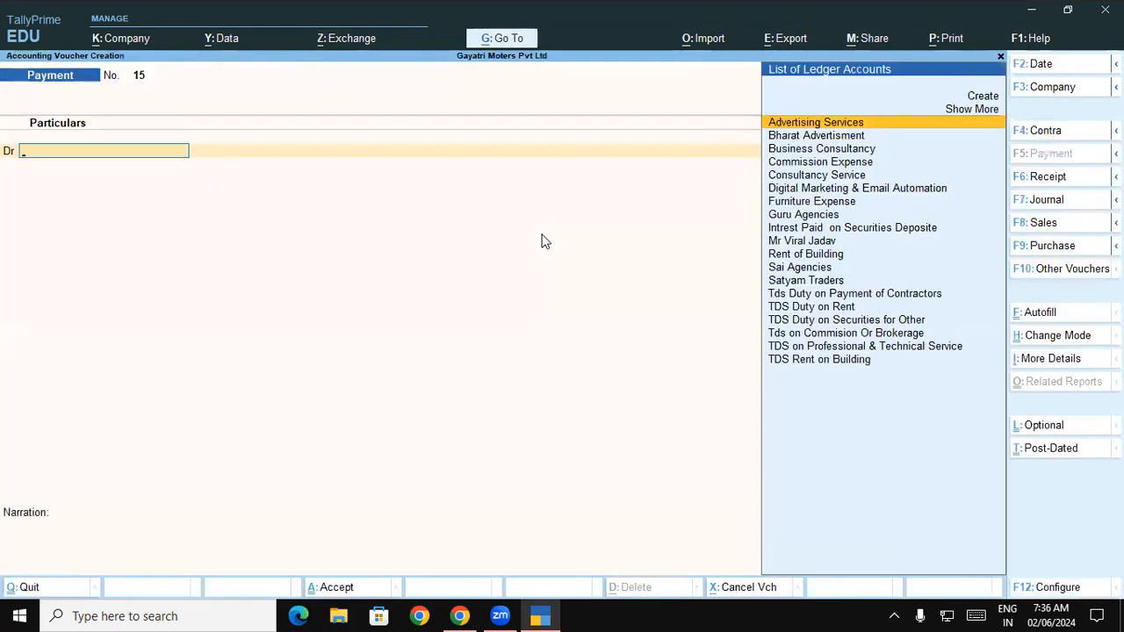
{"action": "key", "text": "F7"}
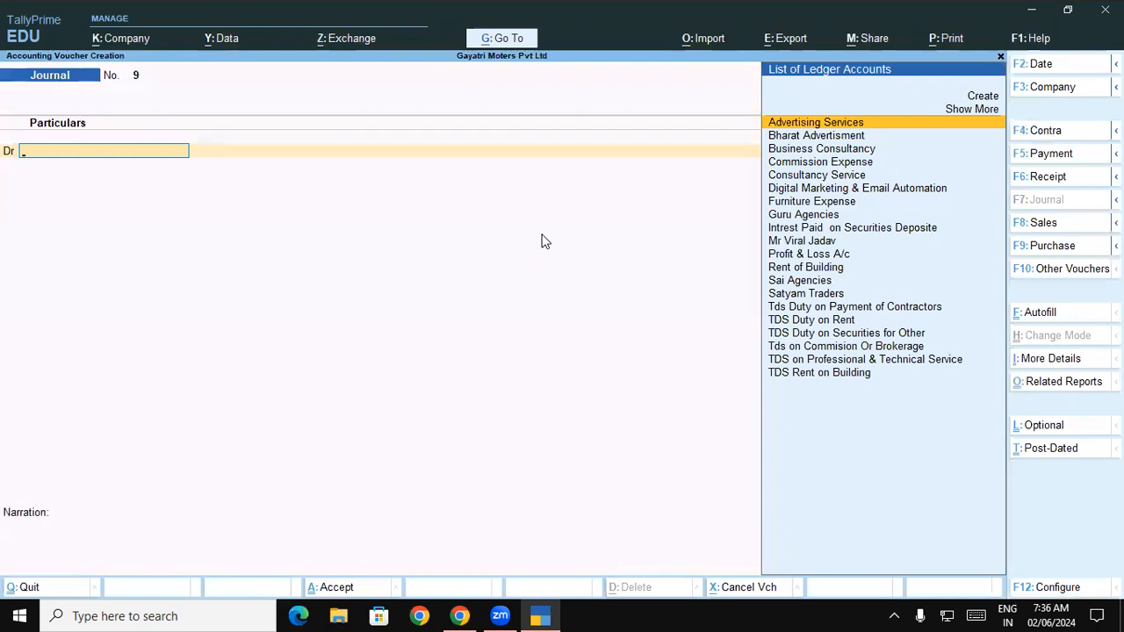
Debit Rent of Building 3,60,000 and credit Guru Agencies
{"action": "type", "text": "Re"}
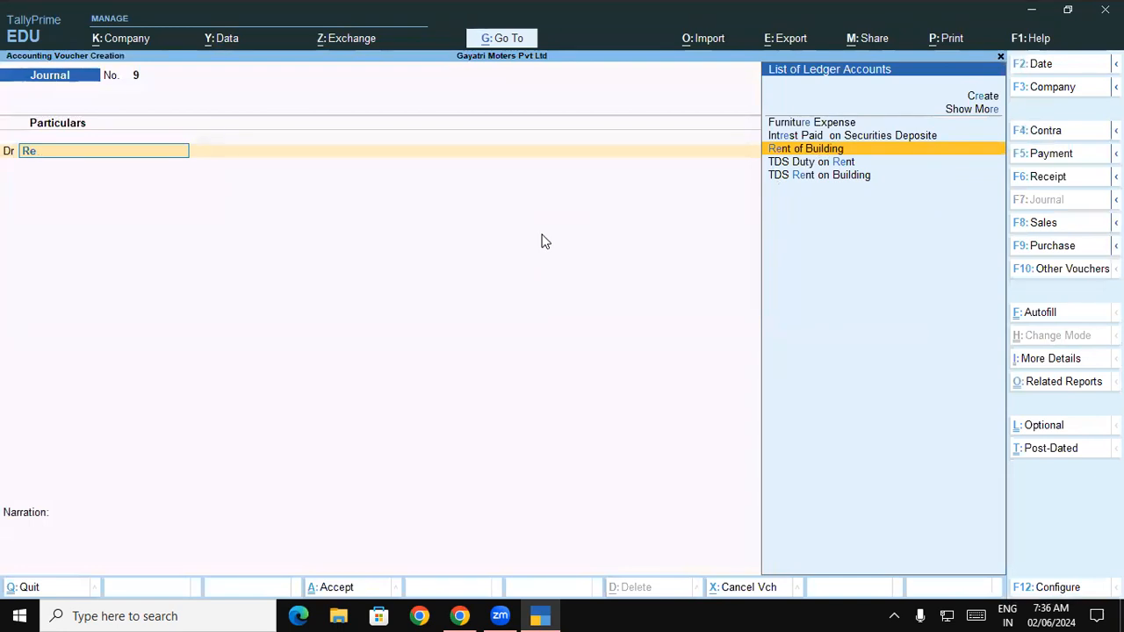
{"action": "key", "text": "Return"}
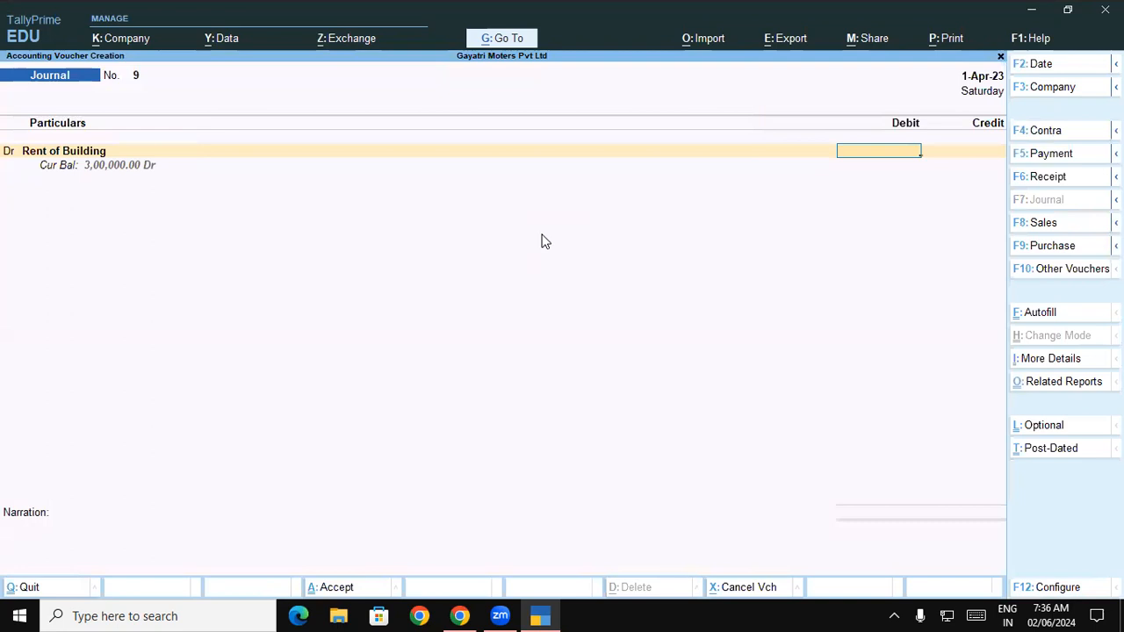
{"action": "type", "text": "360000"}
{"action": "key", "text": "Return"}
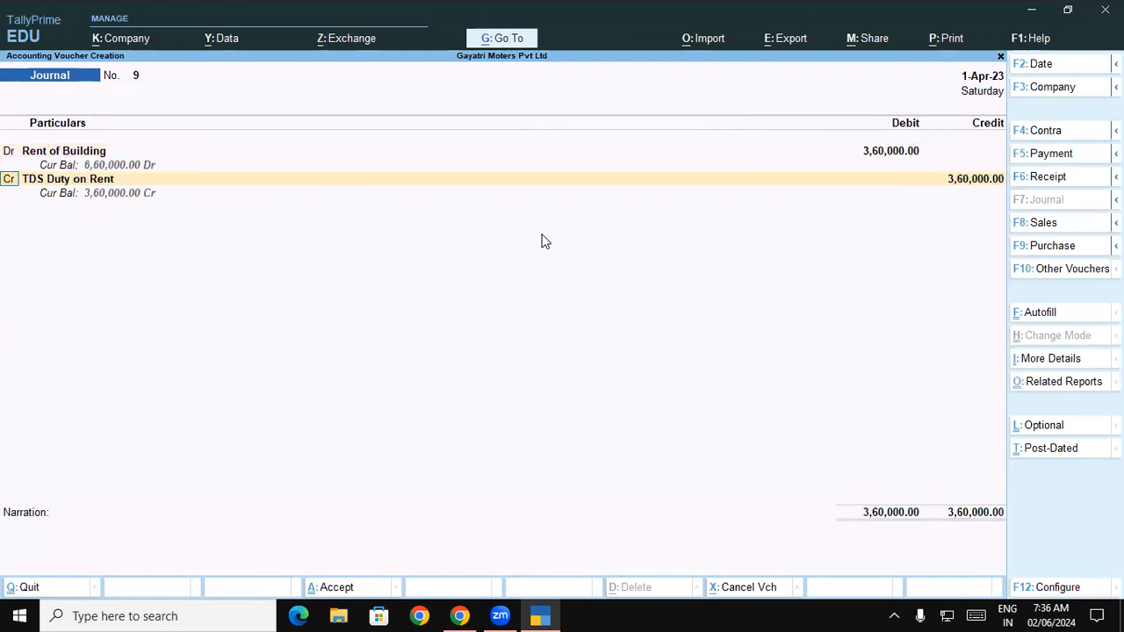
{"action": "key", "text": "Return"}
{"action": "type", "text": "Gu"}
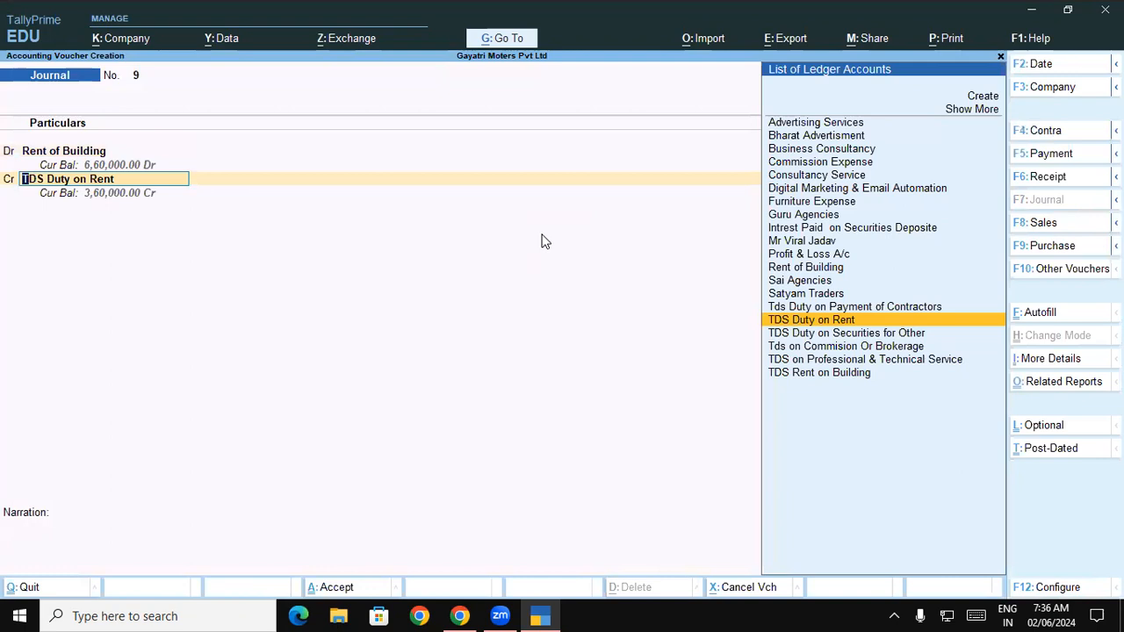
{"action": "key", "text": "Return"}
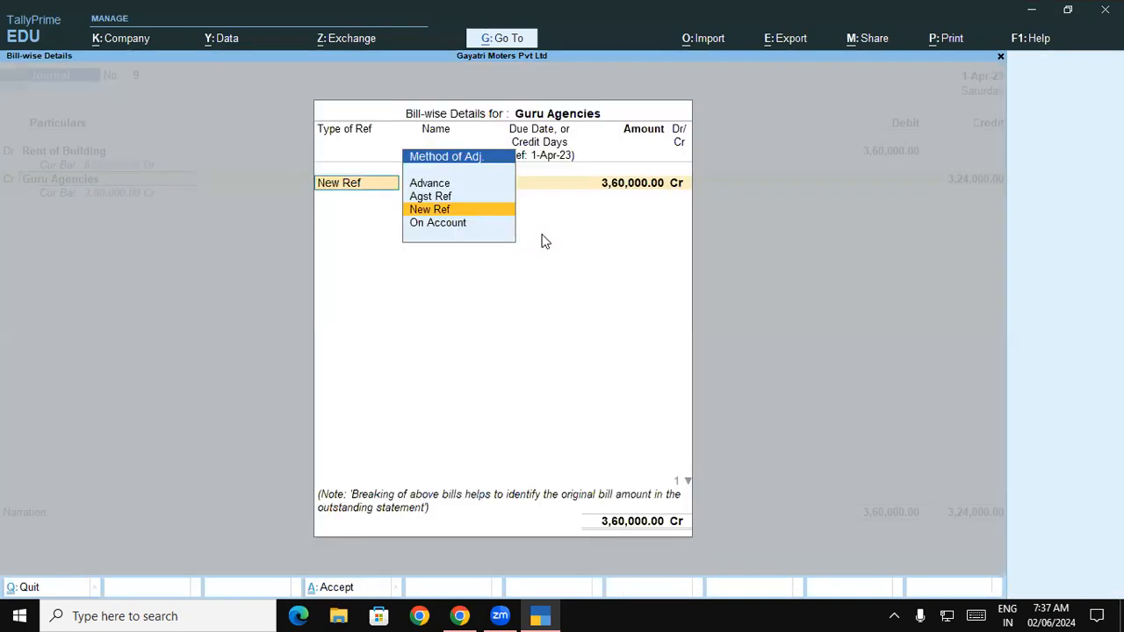
Add bill references 'Rent of Build' and 36,000 'Tds on Rent of Build', crediting TDS Duty on Rent 36,000
{"action": "key", "text": "Return"}
{"action": "type", "text": "Rent"}
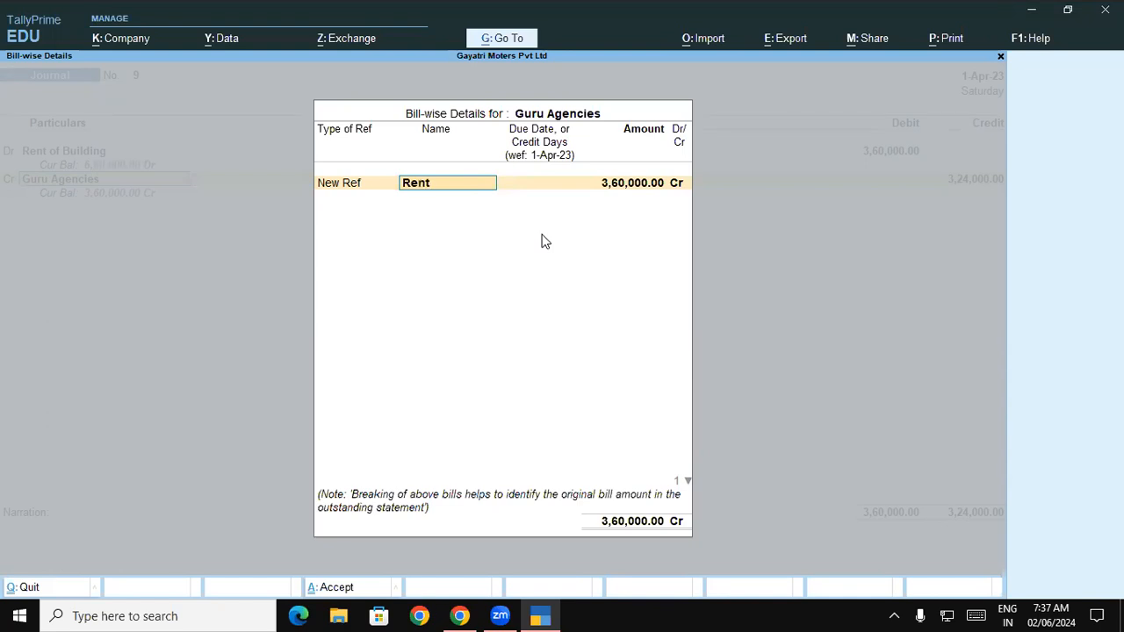
{"action": "type", "text": " of Build"}
{"action": "key", "text": "Return"}
{"action": "key", "text": "Return"}
{"action": "key", "text": "Return"}
{"action": "key", "text": "Return"}
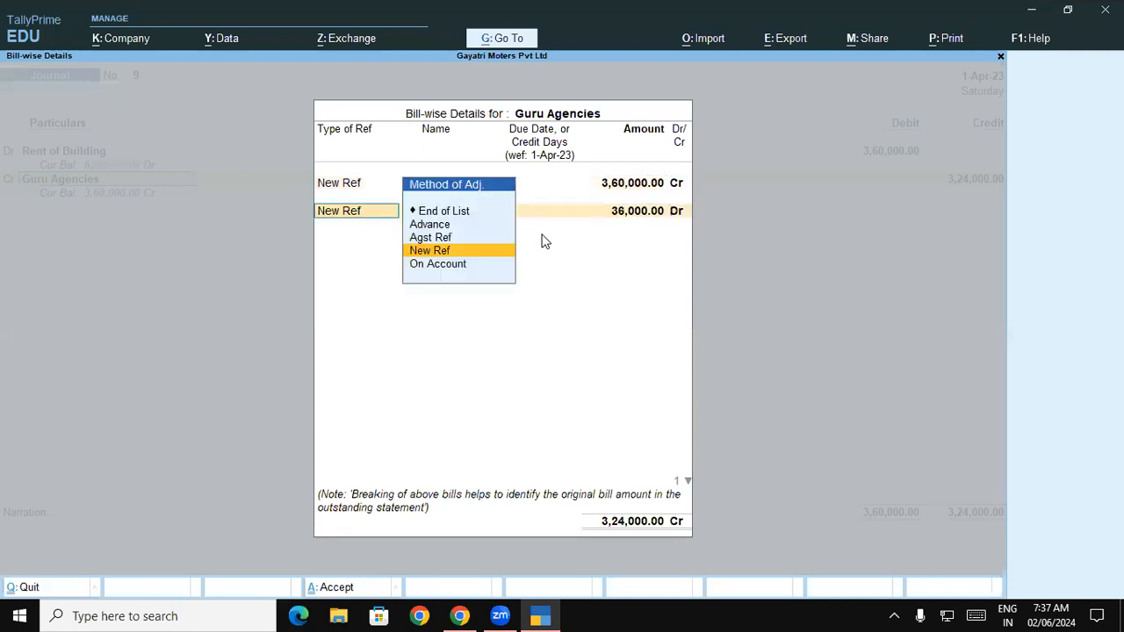
{"action": "key", "text": "Return"}
{"action": "type", "text": "T"}
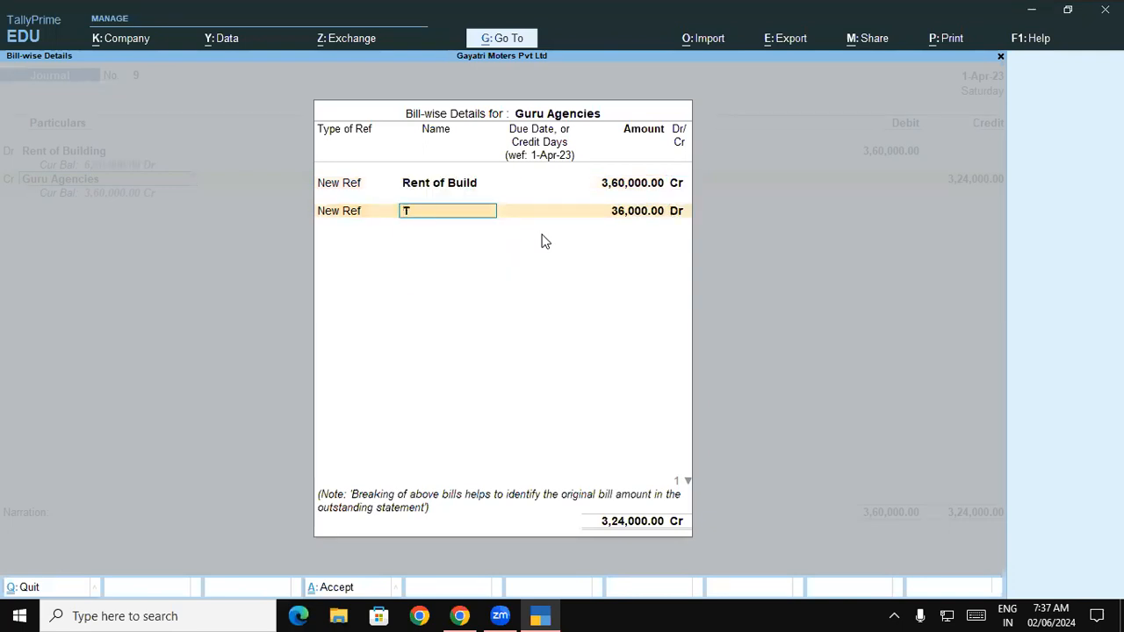
{"action": "type", "text": "ds on Rent of Build"}
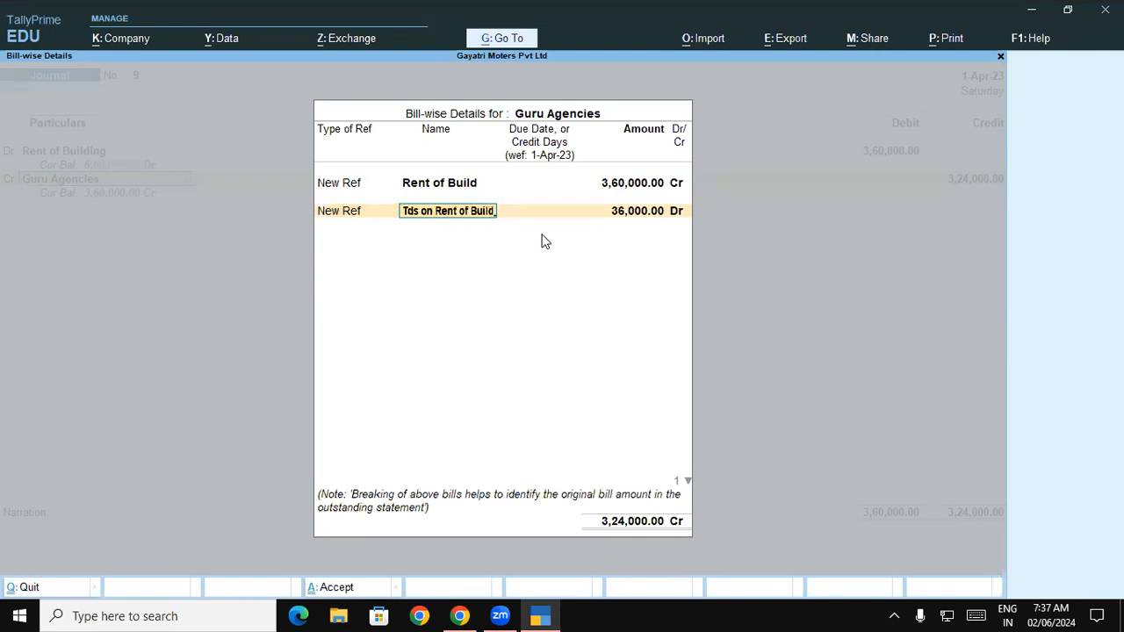
{"action": "key", "text": "Return"}
{"action": "key", "text": "Return"}
{"action": "key", "text": "Return"}
{"action": "key", "text": "Return"}
{"action": "key", "text": "Return"}
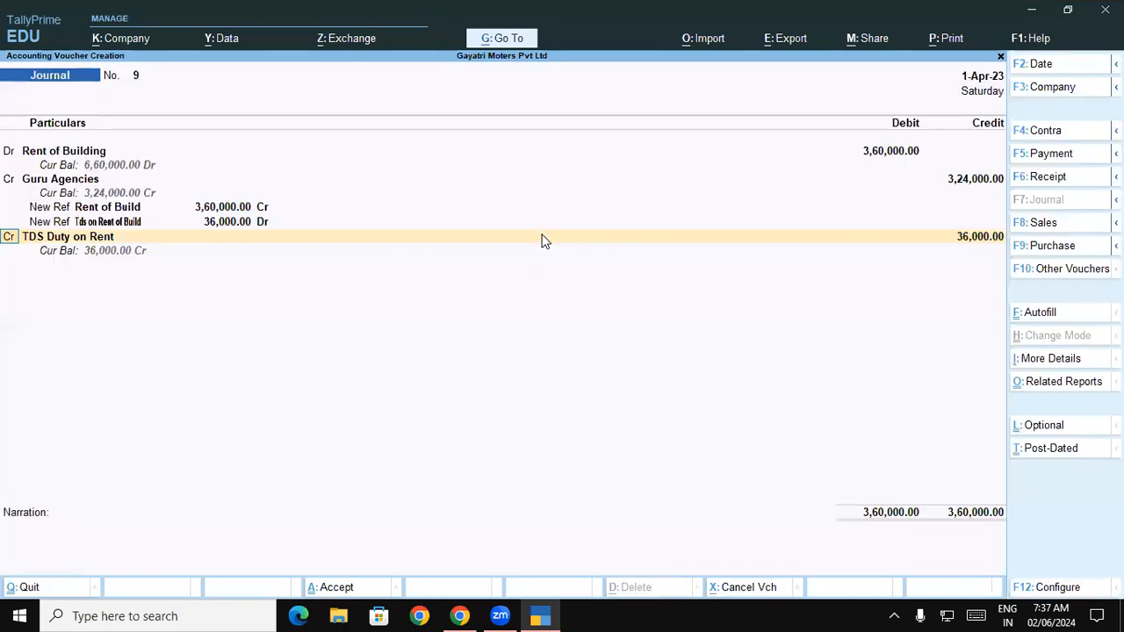
{"action": "key", "text": "Return"}
{"action": "key", "text": "Return"}
{"action": "key", "text": "Return"}
{"action": "key", "text": "Return"}
{"action": "key", "text": "Return"}
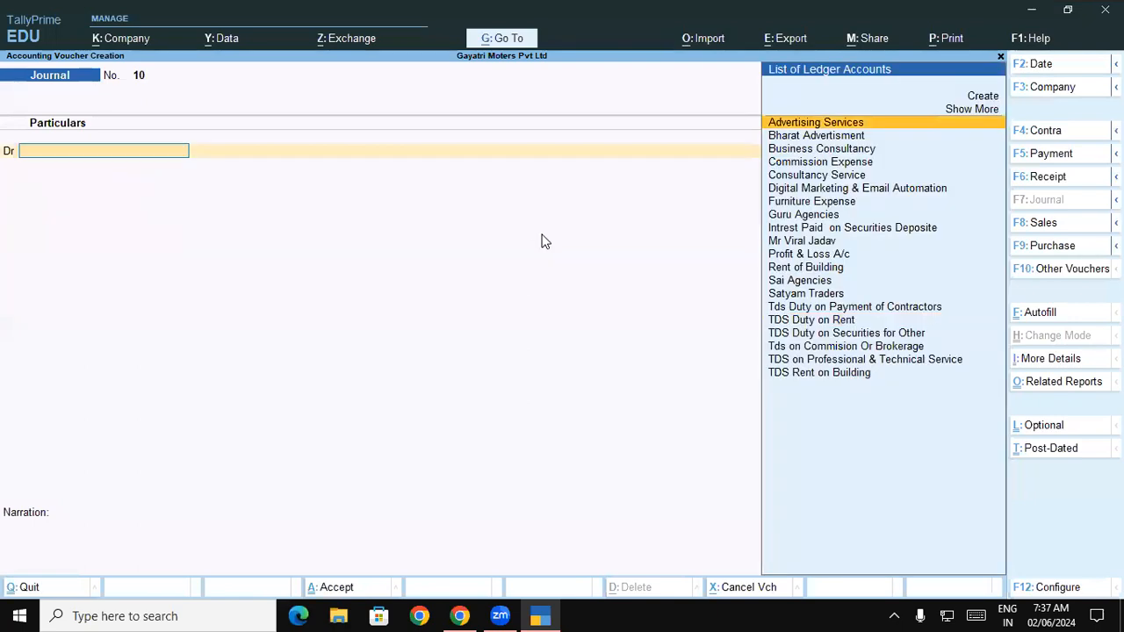
Start a Payment voucher debiting Guru Agencies 3,24,000 against the Rent of Build bill
{"action": "key", "text": "F5"}
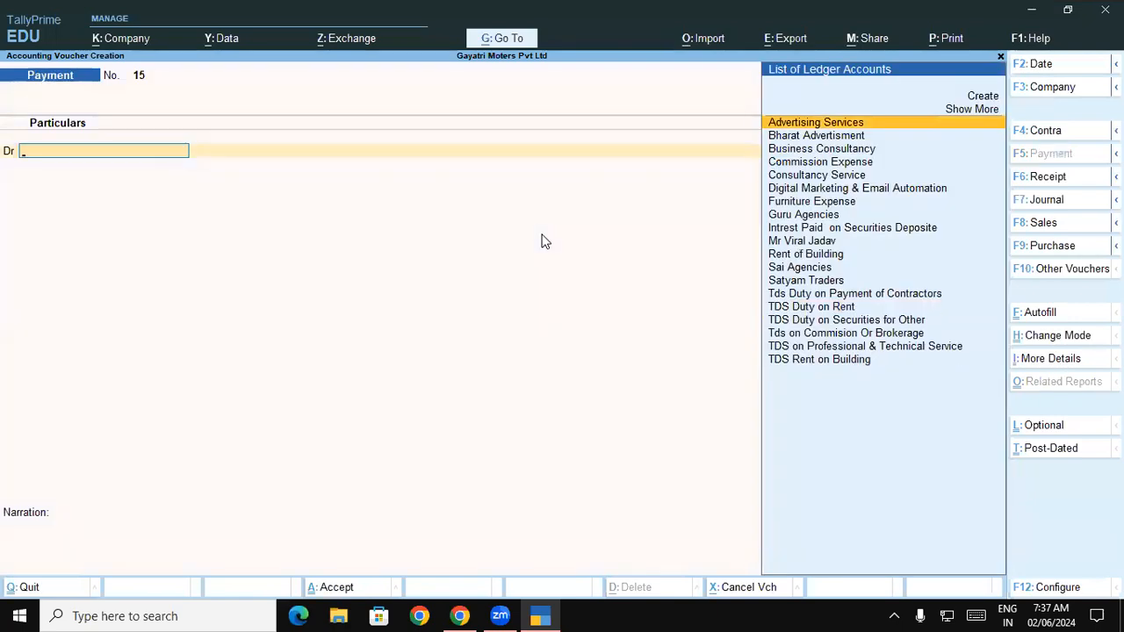
{"action": "type", "text": "Gu"}
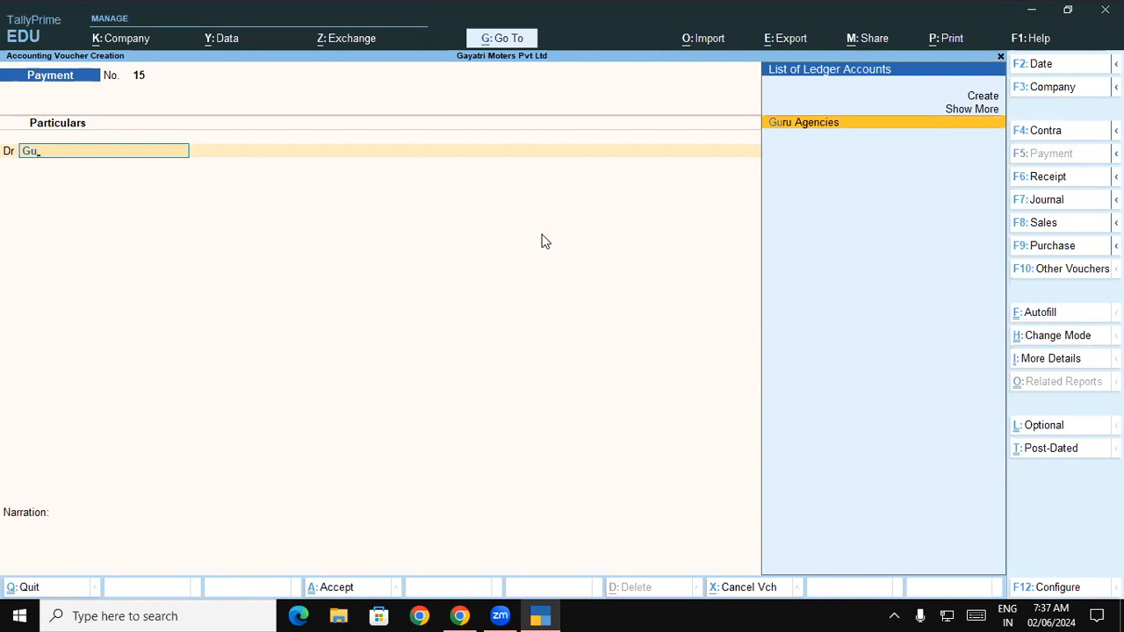
{"action": "key", "text": "Return"}
{"action": "key", "text": "Return"}
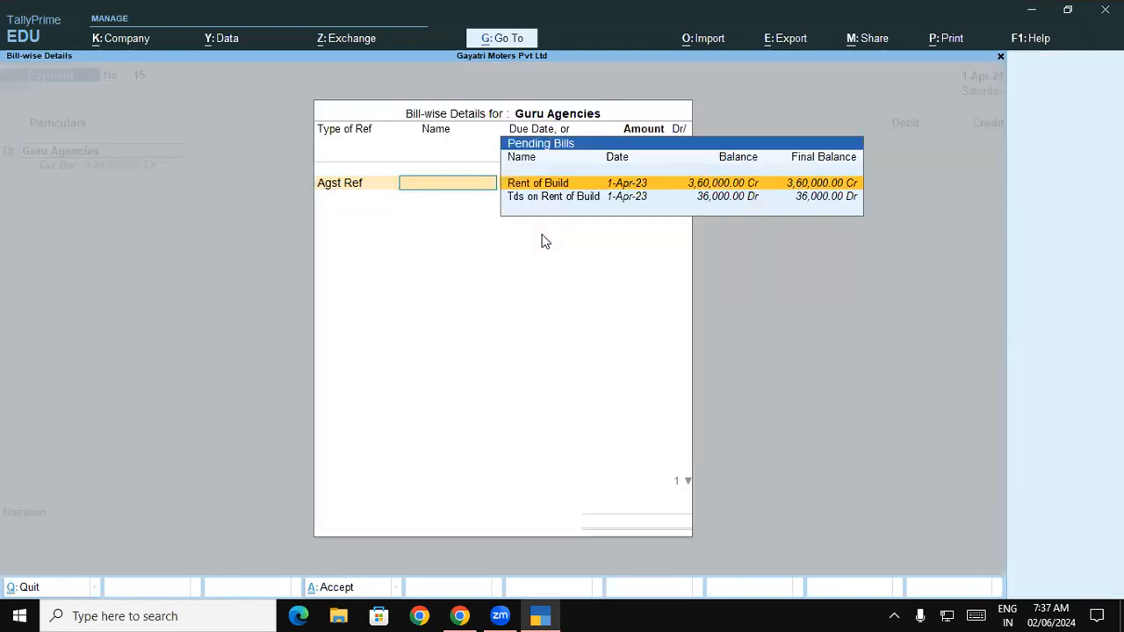
{"action": "key", "text": "Return"}
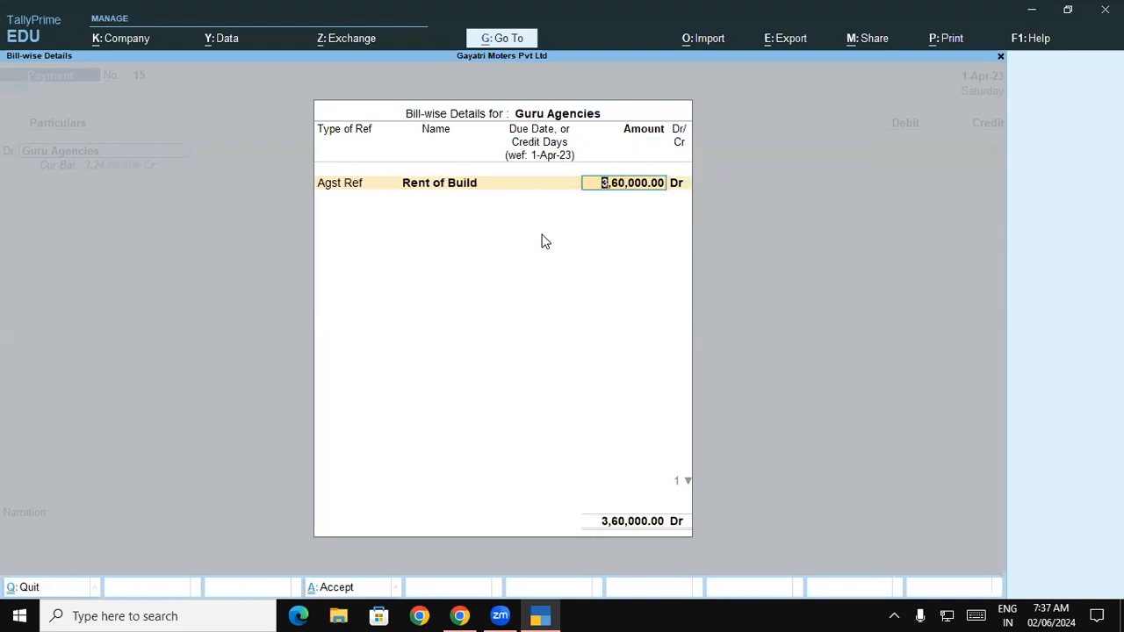
{"action": "type", "text": "2"}
{"action": "key", "text": "BackSpace"}
{"action": "type", "text": "3,24,0"}
{"action": "type", "text": "000"}
{"action": "key", "text": "Return"}
{"action": "key", "text": "Return"}
{"action": "key", "text": "Return"}
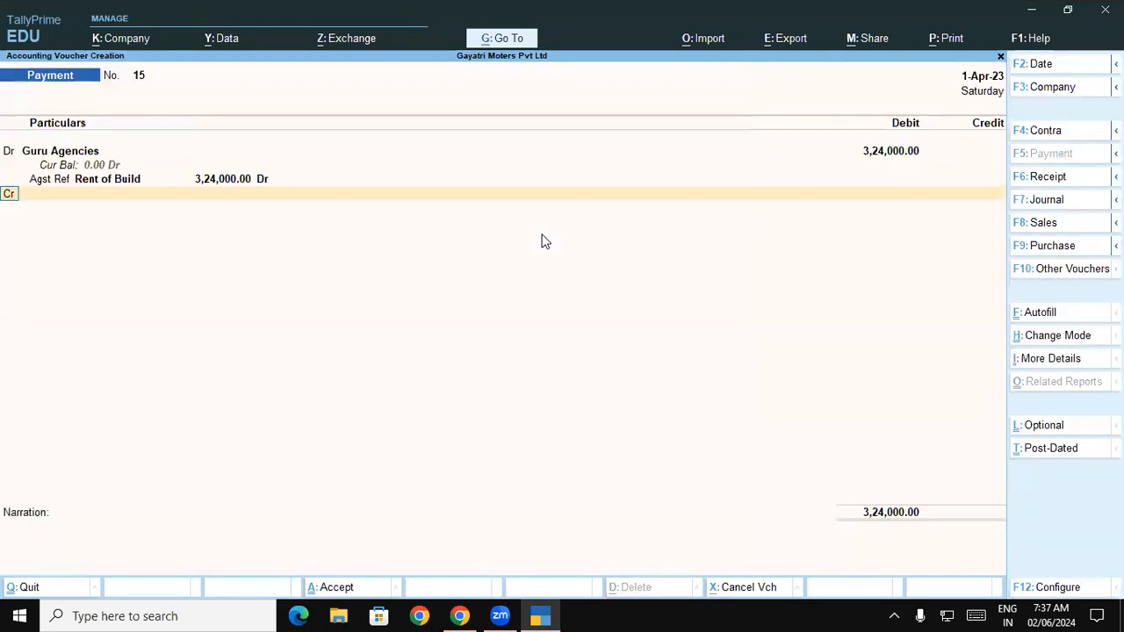
Credit KOTAK BANK as the paying account for the cheque payment
{"action": "key", "text": "Return"}
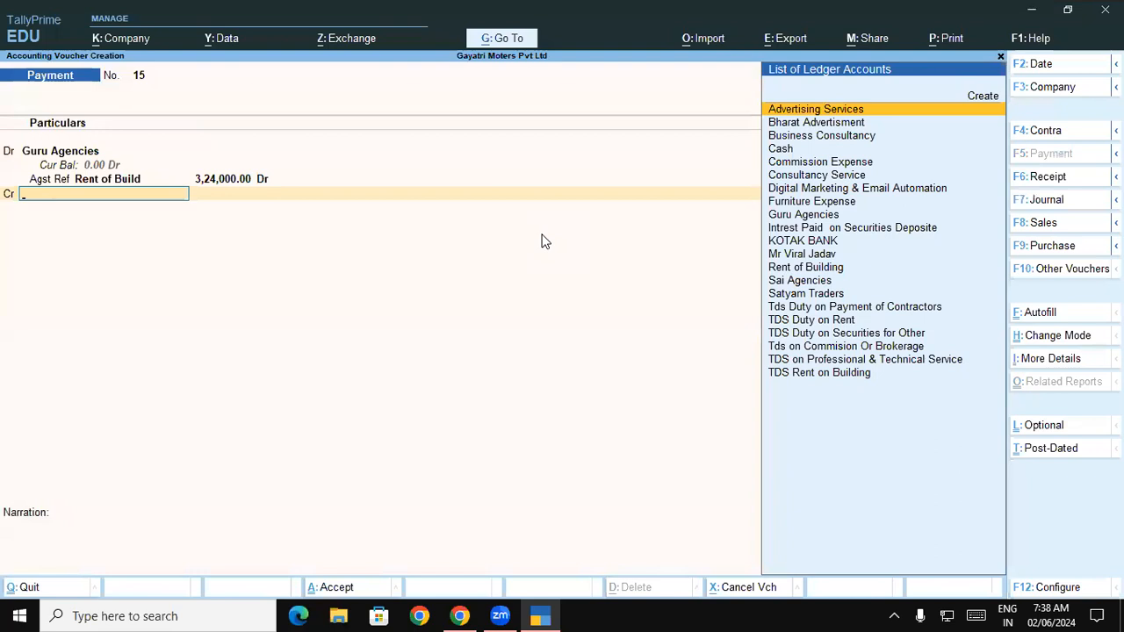
{"action": "type", "text": "Ko"}
{"action": "key", "text": "Return"}
{"action": "key", "text": "Return"}
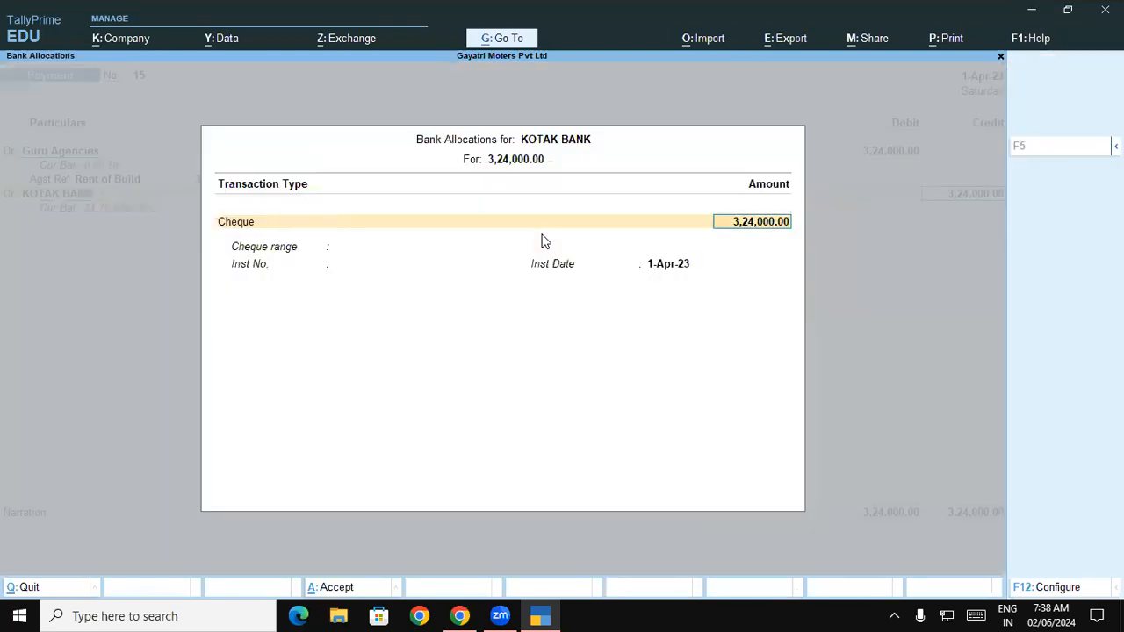
{"action": "key", "text": "Return"}
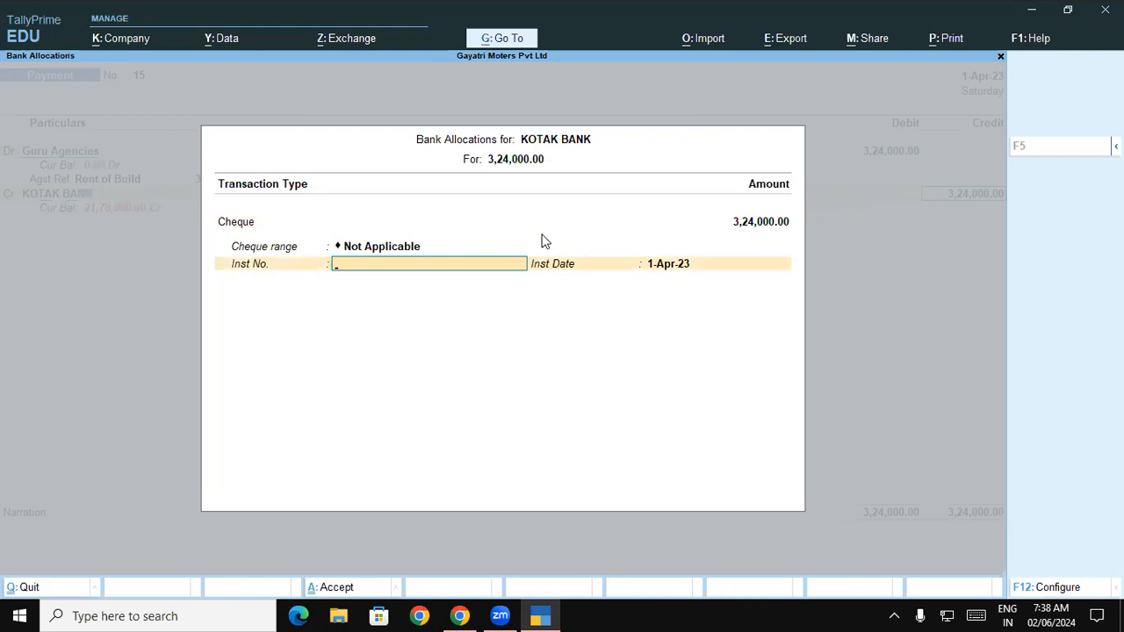
Enter the cheque number and save the 3,24,000 Guru Agencies payment
{"action": "type", "text": "784512"}
{"action": "key", "text": "Return"}
{"action": "key", "text": "Return"}
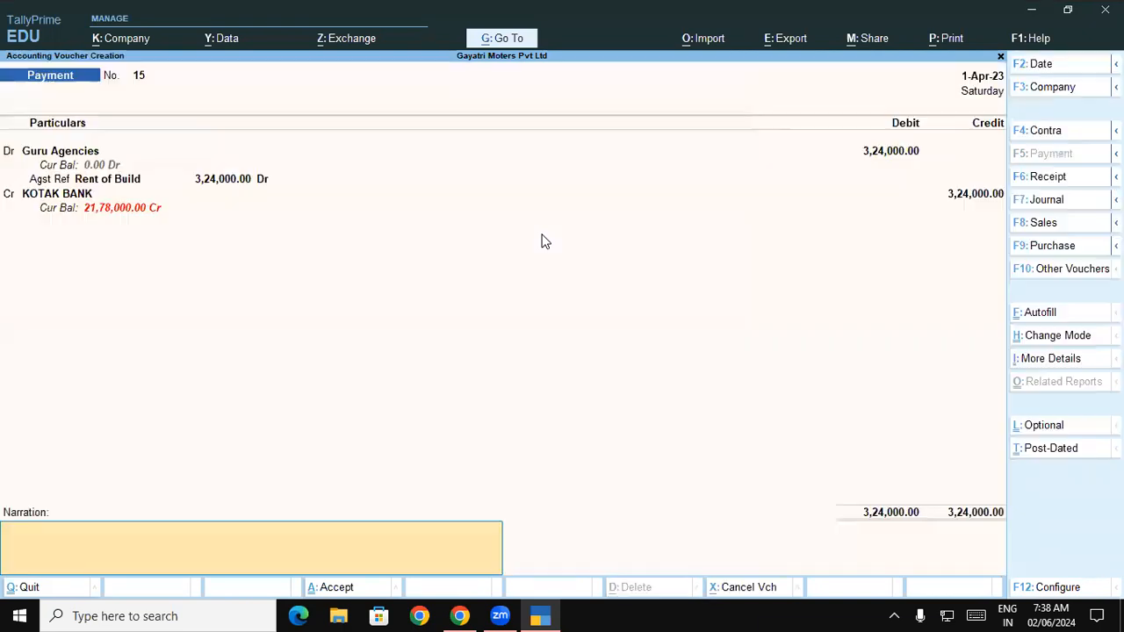
{"action": "key", "text": "Return"}
{"action": "key", "text": "Return"}
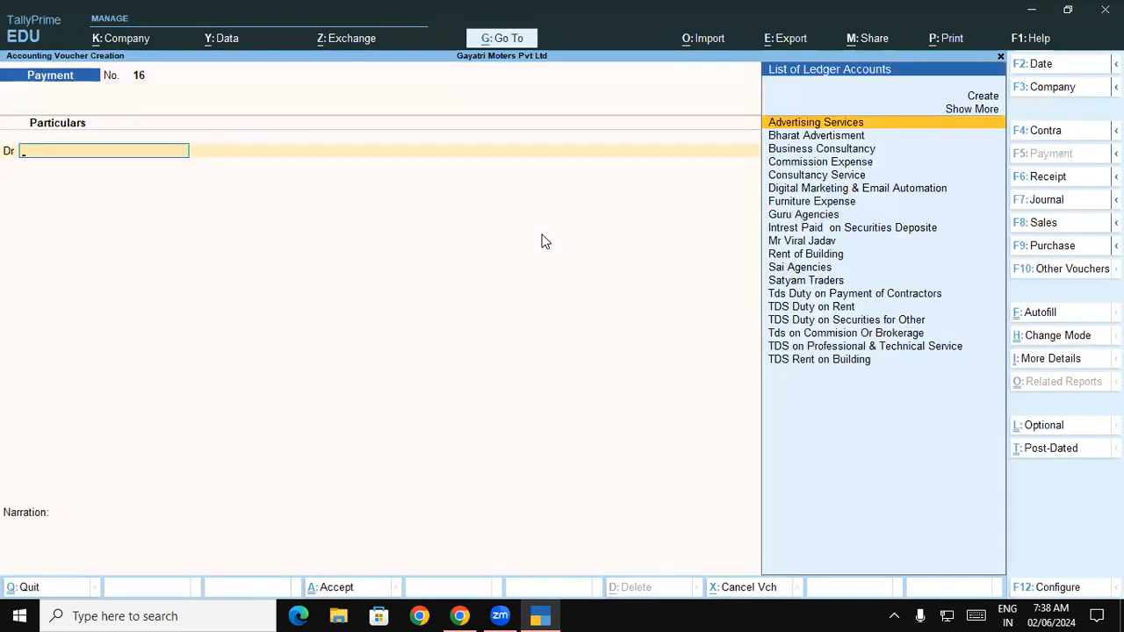
Debit TDS Duty on Rent 36,000 against journal 9's TDS bill reference
{"action": "type", "text": "Td"}
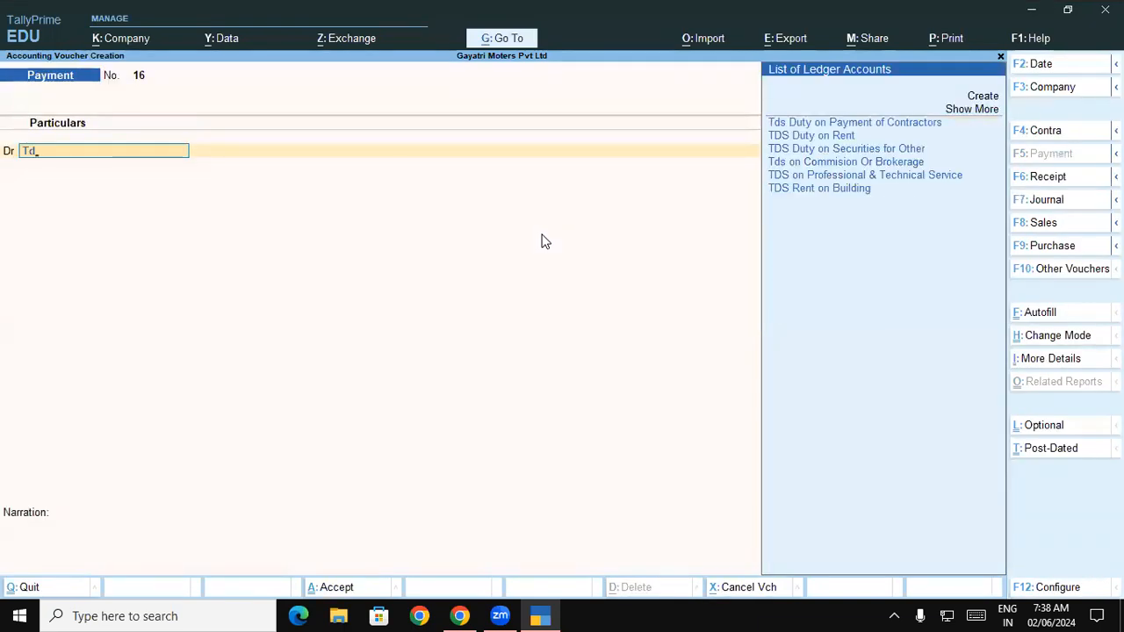
{"action": "key", "text": "Down"}
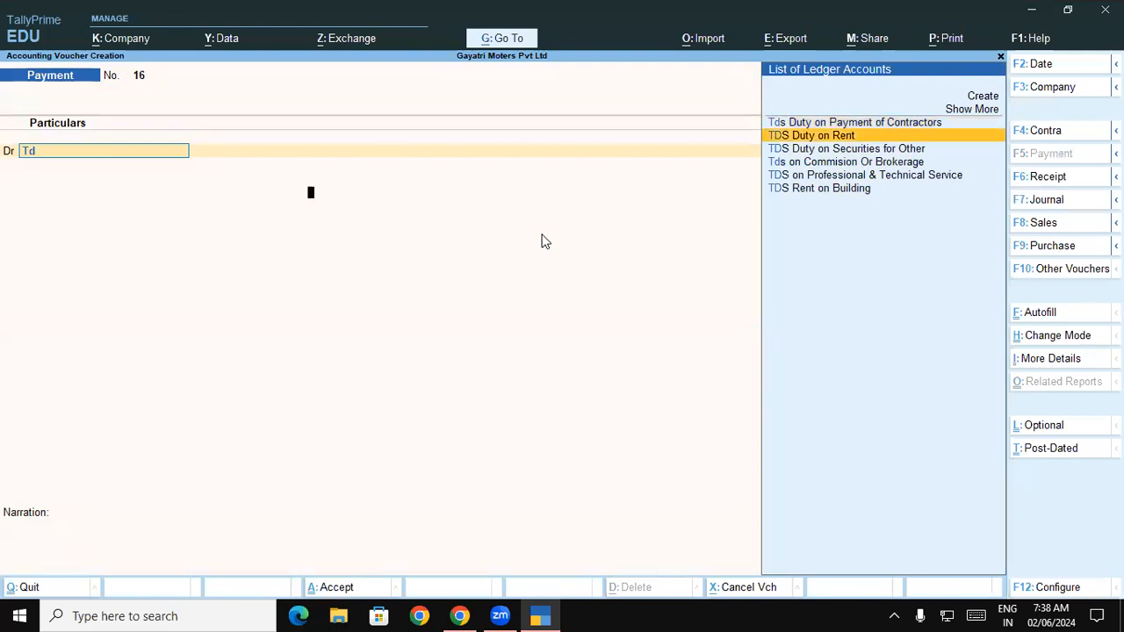
{"action": "key", "text": "Return"}
{"action": "key", "text": "Down"}
{"action": "key", "text": "Return"}
{"action": "key", "text": "Return"}
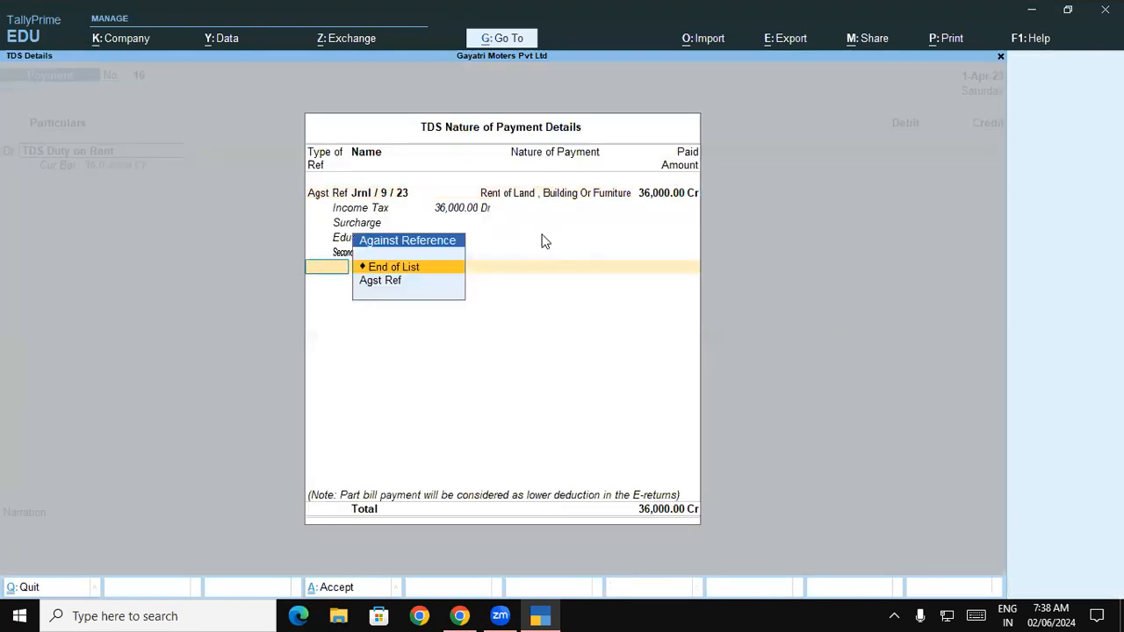
{"action": "key", "text": "Return"}
{"action": "key", "text": "Return"}
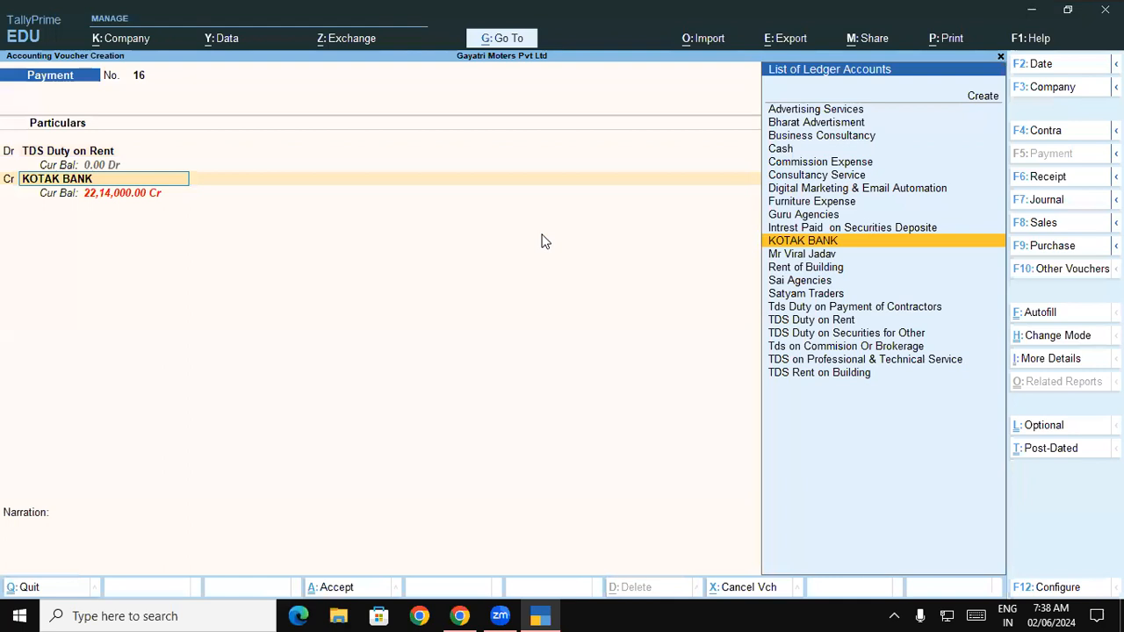
{"action": "key", "text": "Return"}
{"action": "key", "text": "Return"}
Credit KOTAK BANK by cheque, save the payment, and return to Gateway of Tally
{"action": "key", "text": "Return"}
{"action": "key", "text": "Return"}
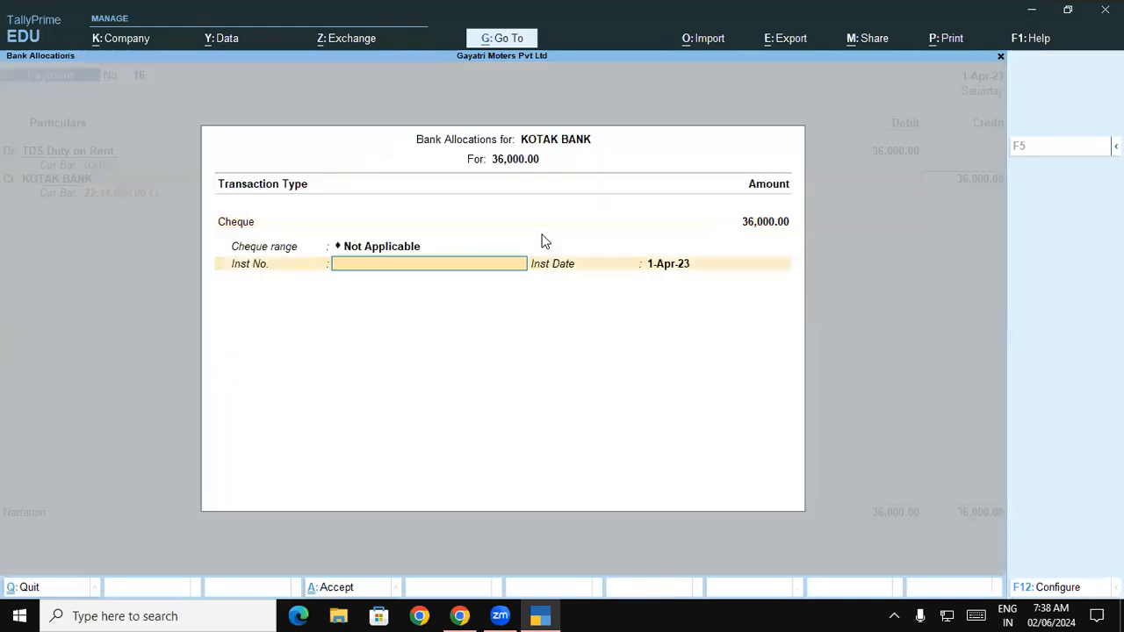
{"action": "type", "text": "784512"}
{"action": "key", "text": "Return"}
{"action": "key", "text": "Return"}
{"action": "key", "text": "Return"}
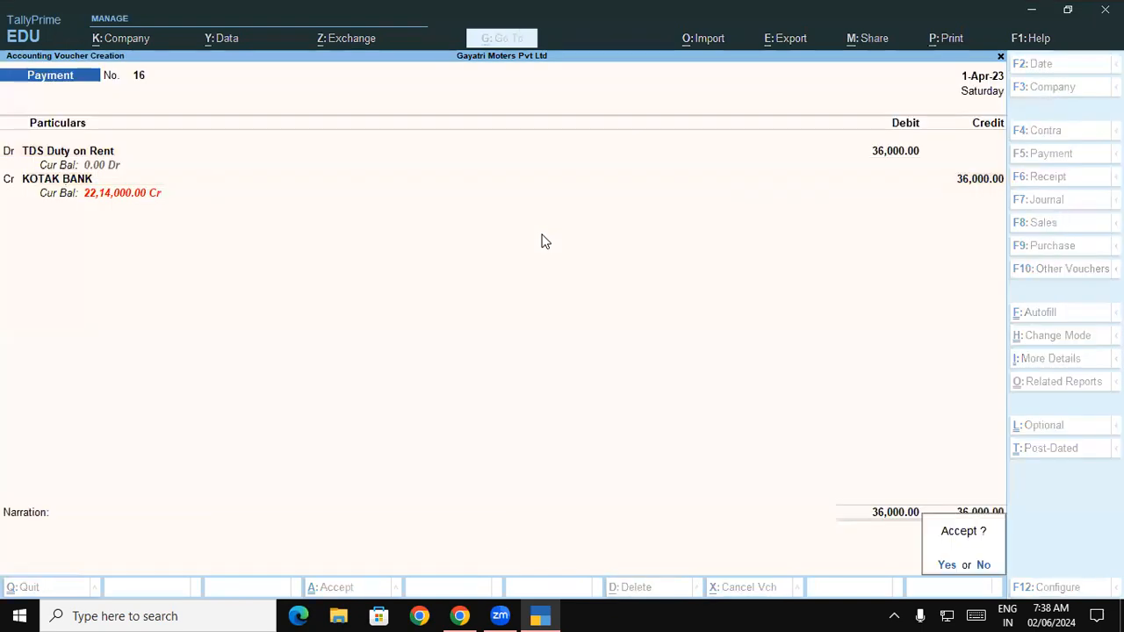
{"action": "key", "text": "Return"}
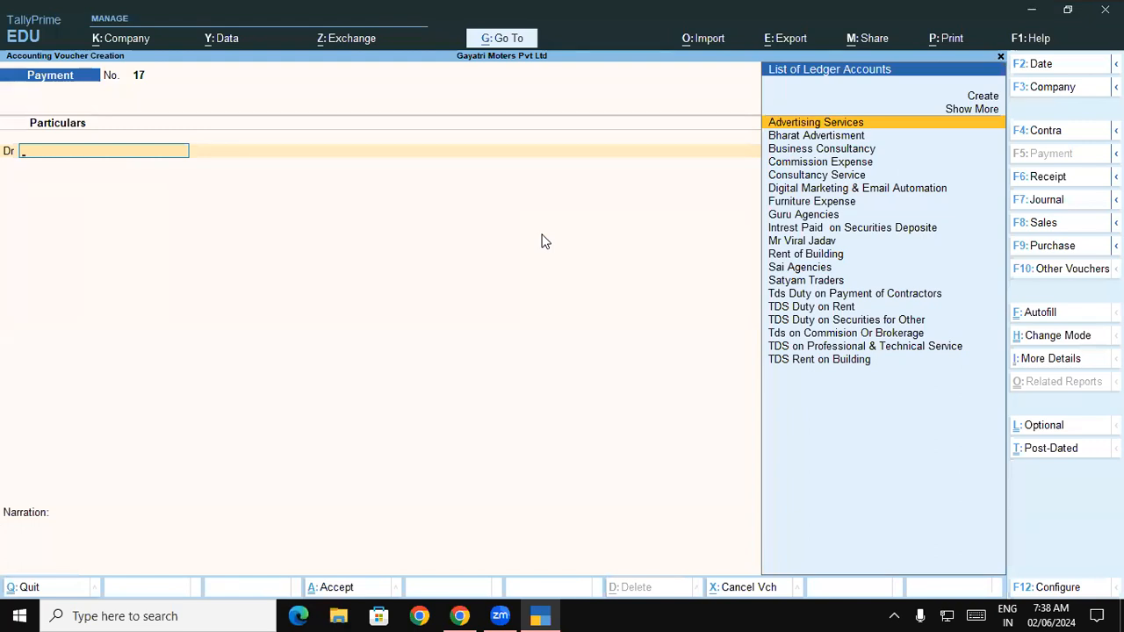
{"action": "key", "text": "Escape"}
{"action": "key", "text": "Return"}
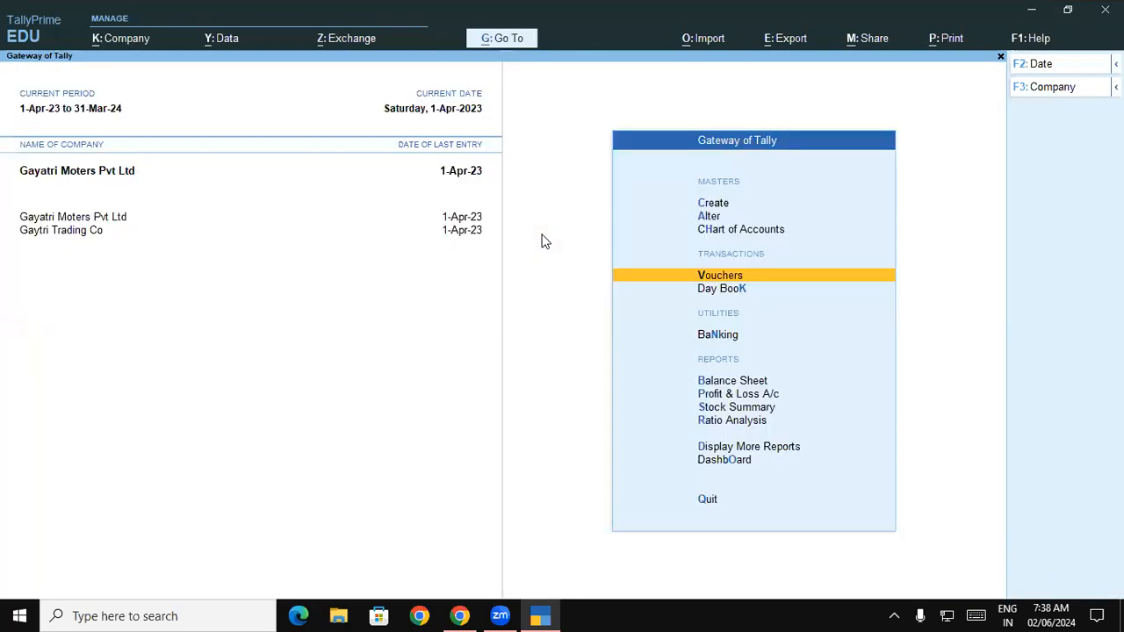
Start a new TDS Nature of Payment named 'TDS Rent of Plant, Machinery, Equipment'
{"action": "key", "text": "Up"}
{"action": "key", "text": "Up"}
{"action": "key", "text": "Up"}
{"action": "key", "text": "Return"}
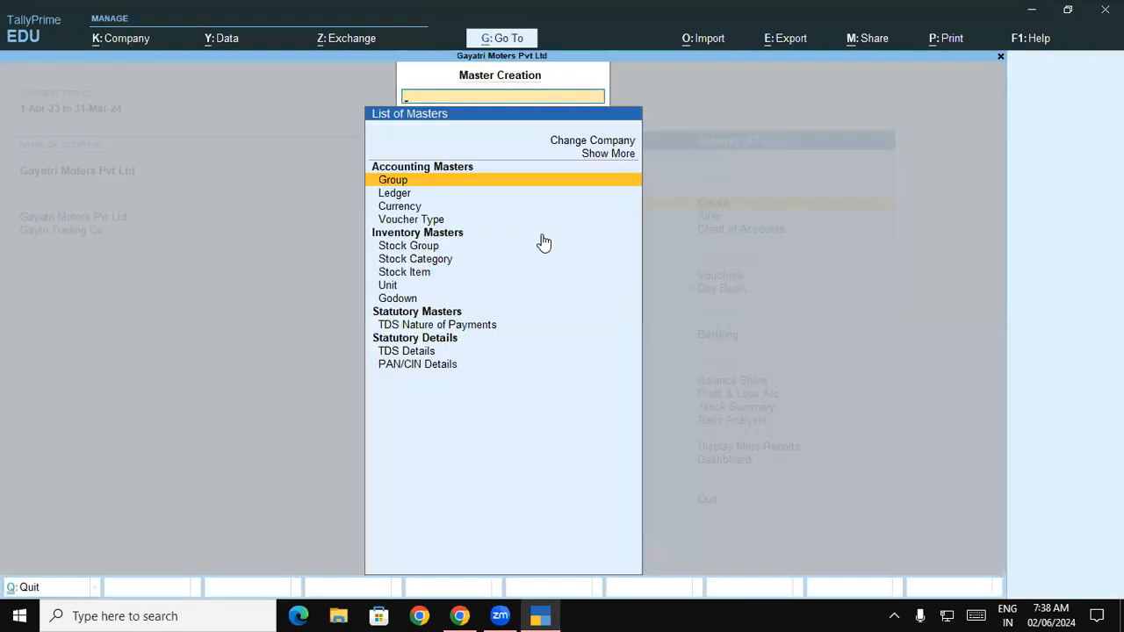
{"action": "key", "text": "Down"}
{"action": "key", "text": "Down"}
{"action": "key", "text": "Down"}
{"action": "key", "text": "Down"}
{"action": "key", "text": "Down"}
{"action": "key", "text": "Down"}
{"action": "key", "text": "Down"}
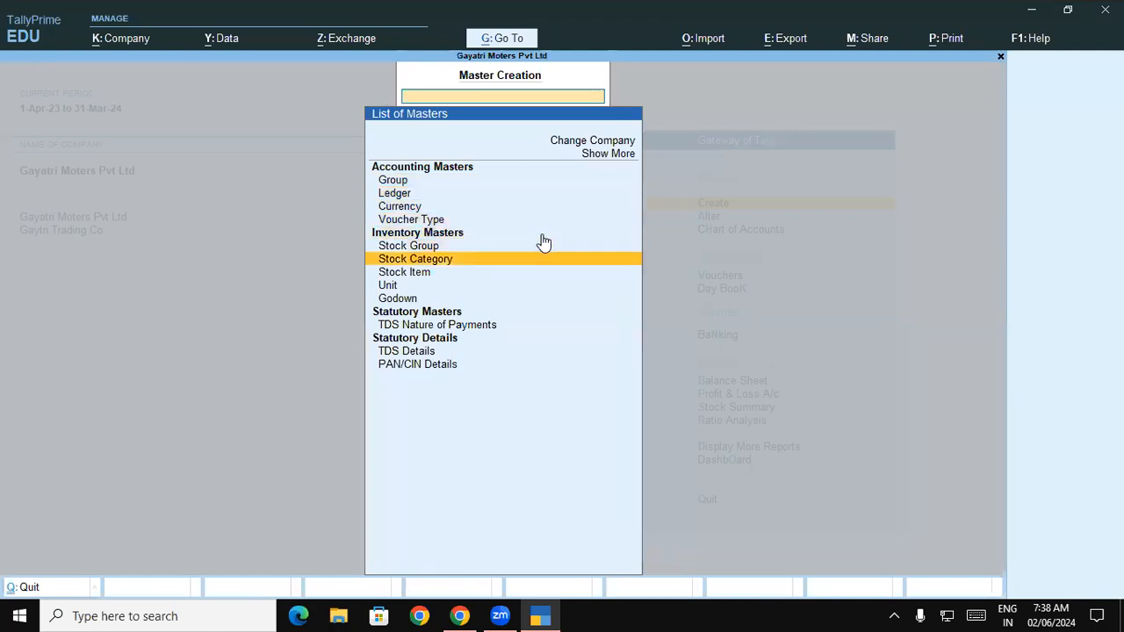
{"action": "key", "text": "Down"}
{"action": "key", "text": "Down"}
{"action": "key", "text": "Down"}
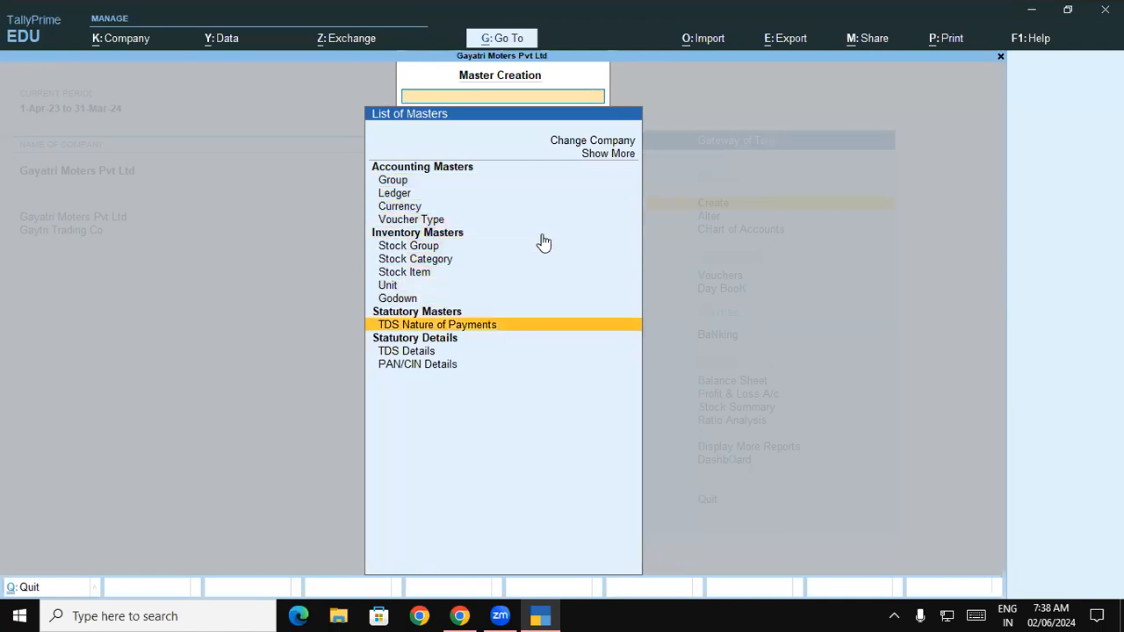
{"action": "key", "text": "Return"}
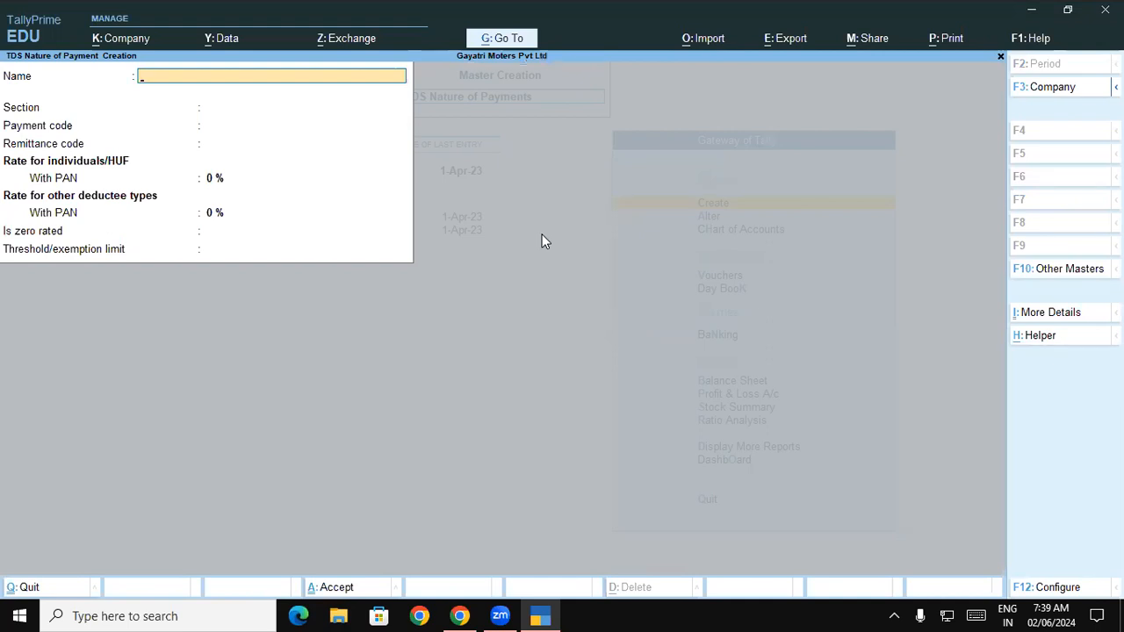
{"action": "type", "text": "TDS Rent og"}
{"action": "key", "text": "BackSpace"}
{"action": "type", "text": "f Pl"}
{"action": "type", "text": "nt "}
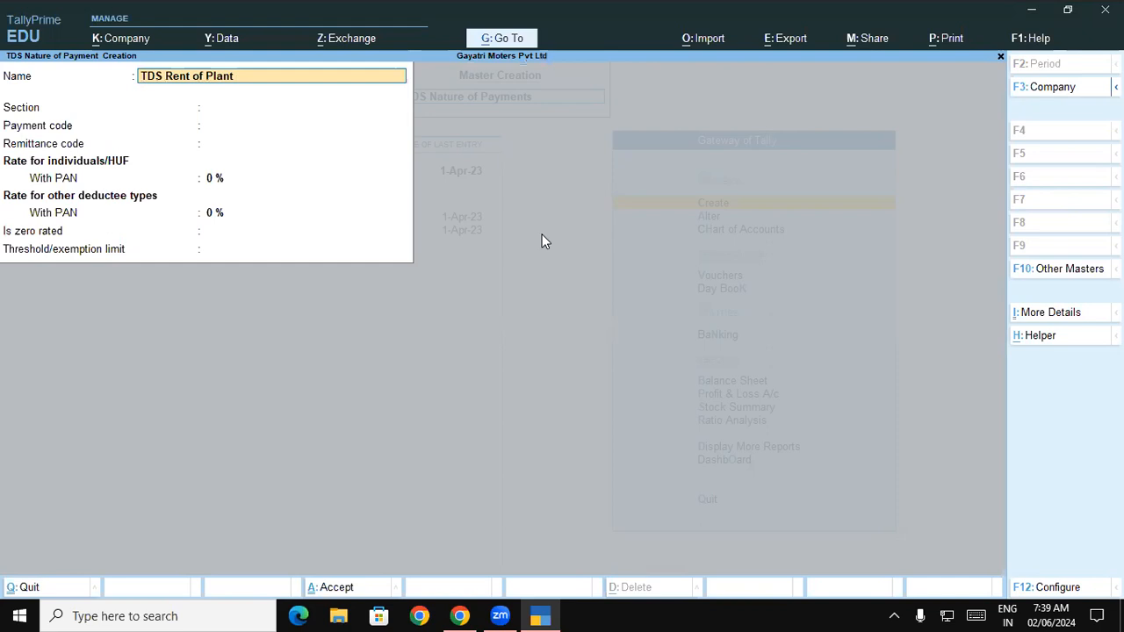
{"action": "type", "text": ", Machinery"}
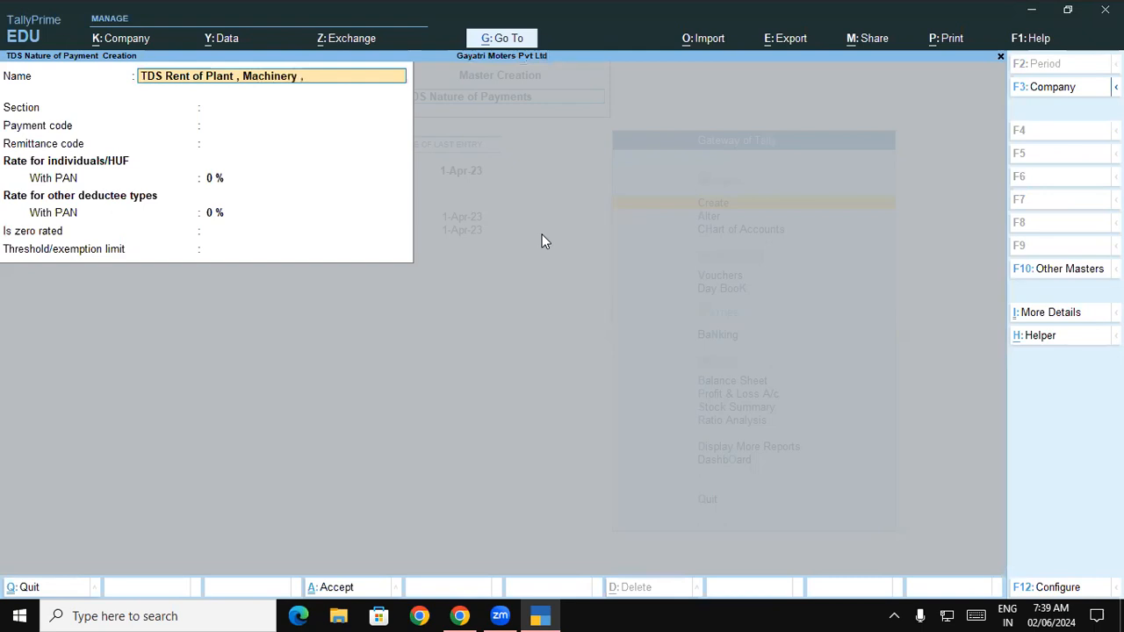
{"action": "type", "text": " , Equimen"}
{"action": "key", "text": "BackSpace"}
{"action": "key", "text": "BackSpace"}
{"action": "key", "text": "BackSpace"}
{"action": "key", "text": "BackSpace"}
{"action": "type", "text": "pmen"}
{"action": "key", "text": "Return"}
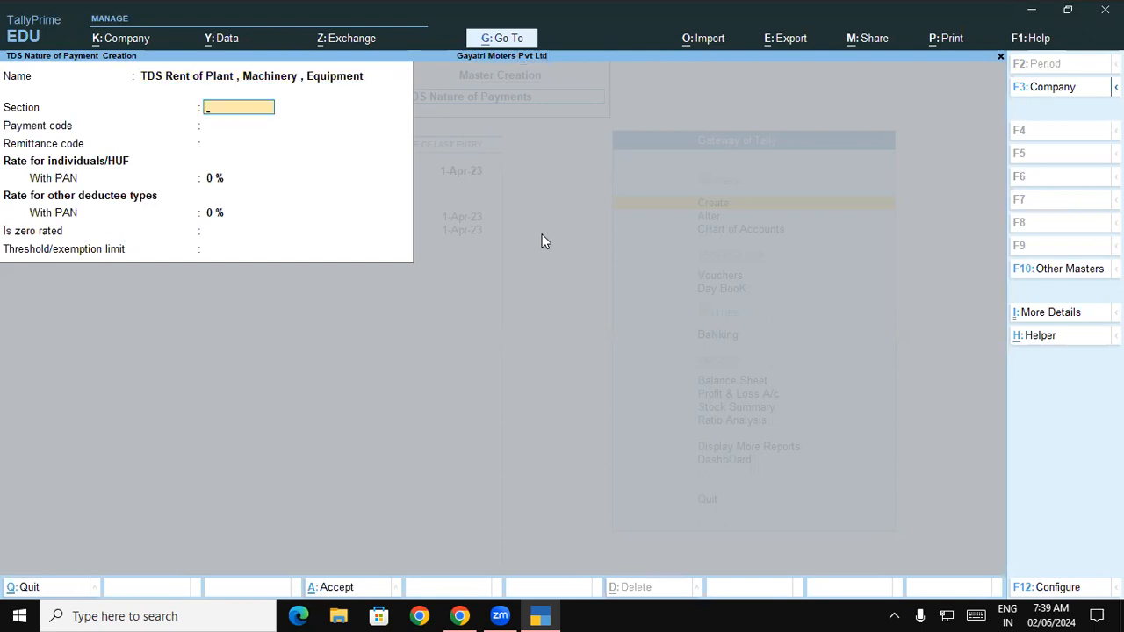
Set section 194I, payment code 94I, 2% rate and a 2,40,000 threshold, then save it
{"action": "type", "text": "194"}
{"action": "key", "text": "Return"}
{"action": "type", "text": "94I"}
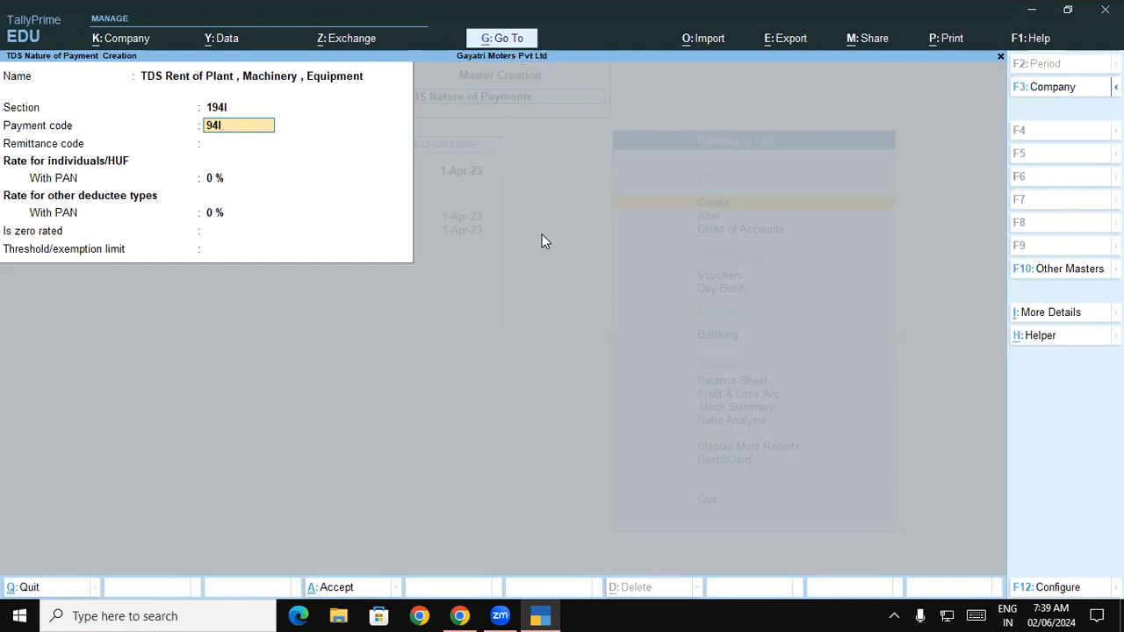
{"action": "key", "text": "Return"}
{"action": "key", "text": "Return"}
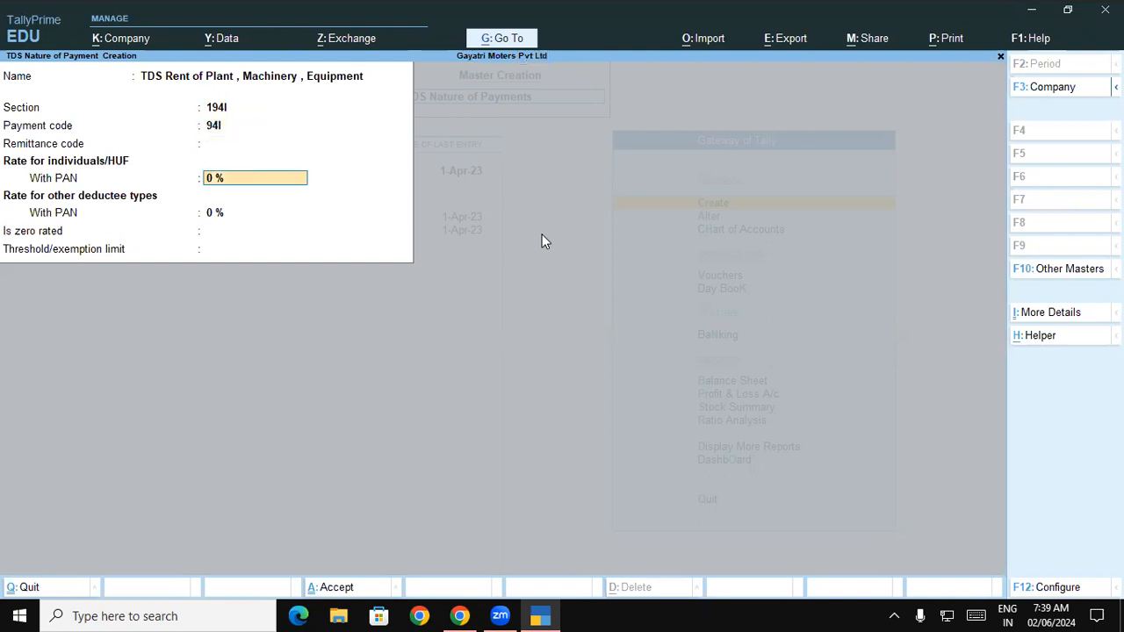
{"action": "type", "text": "2"}
{"action": "key", "text": "Return"}
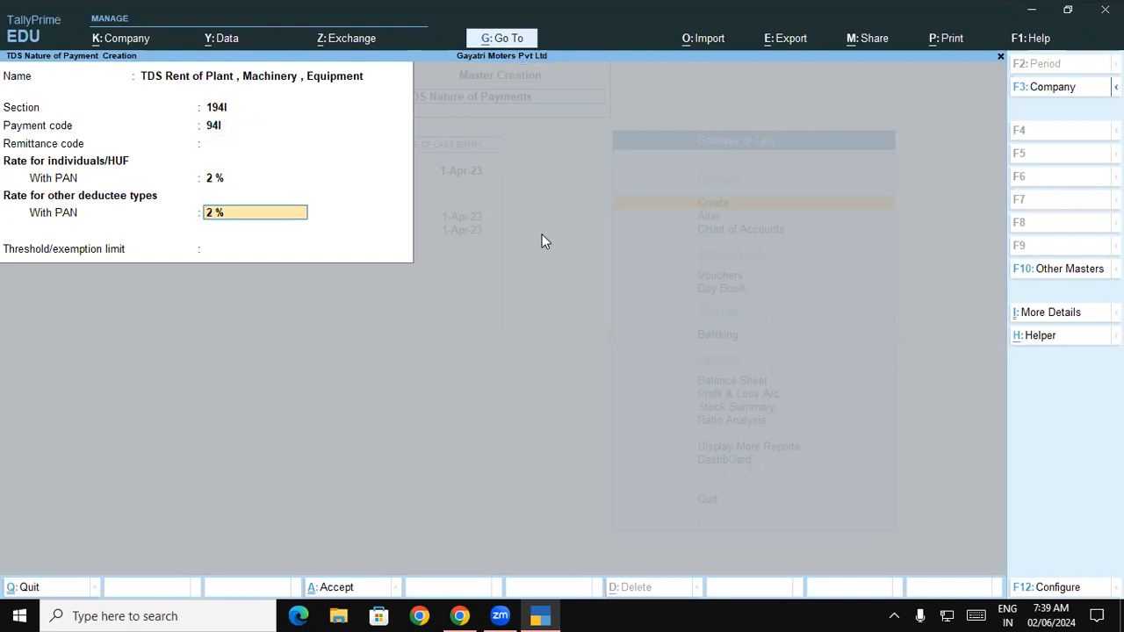
{"action": "key", "text": "Return"}
{"action": "type", "text": "240000"}
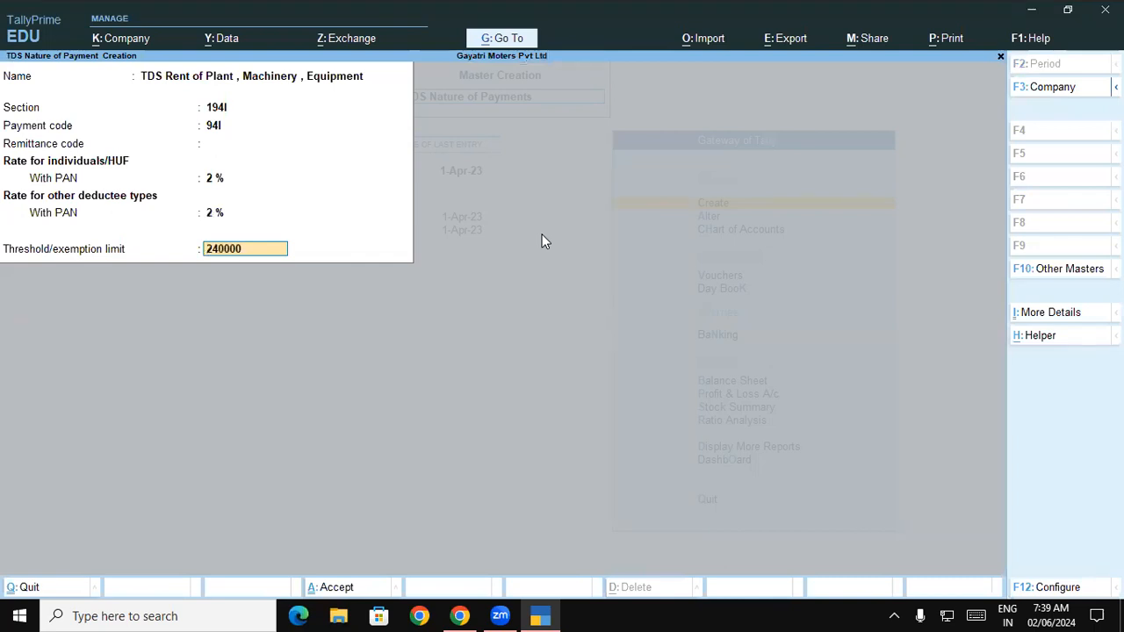
{"action": "key", "text": "Return"}
{"action": "key", "text": "y"}
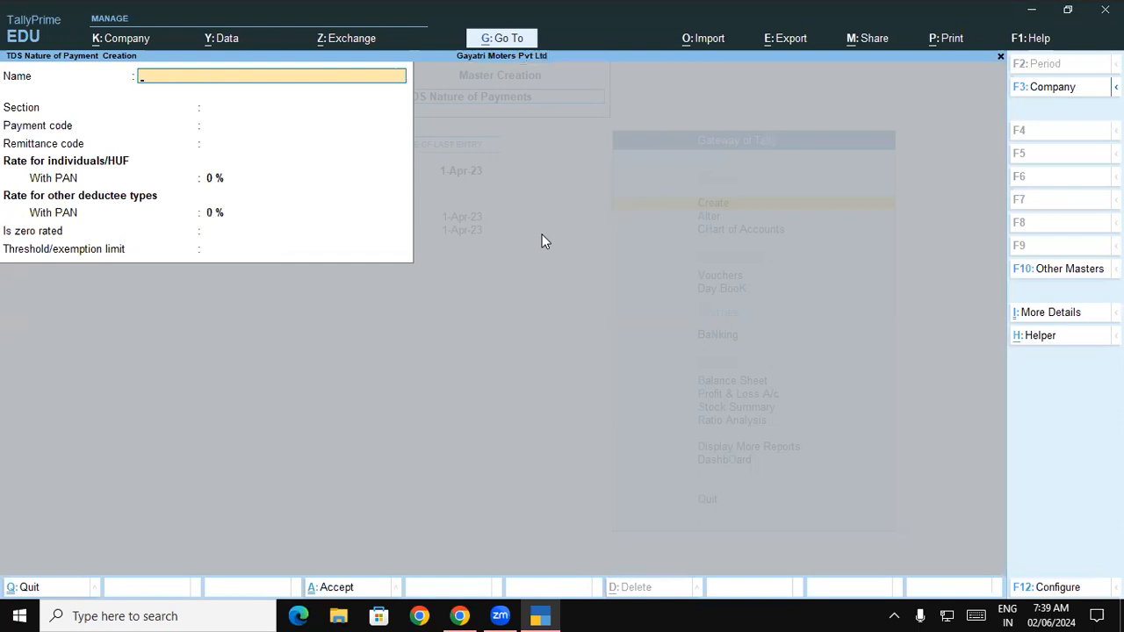
{"action": "key", "text": "Escape"}
{"action": "key", "text": "Escape"}
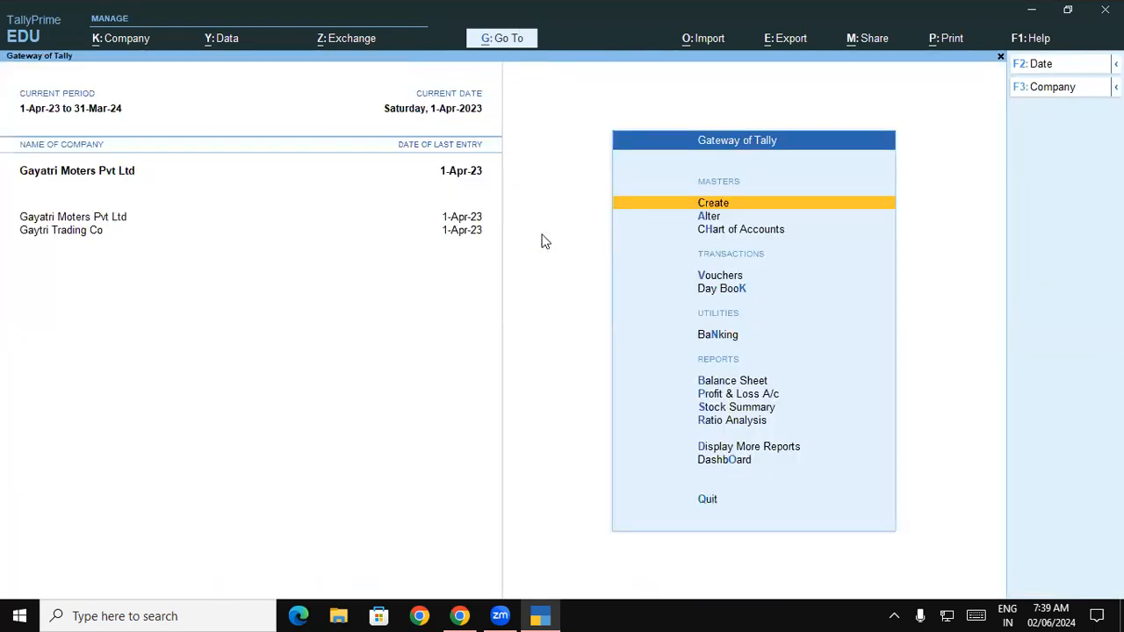
Open Create from Gateway of Tally to show the List of Masters
{"action": "key", "text": "Return"}
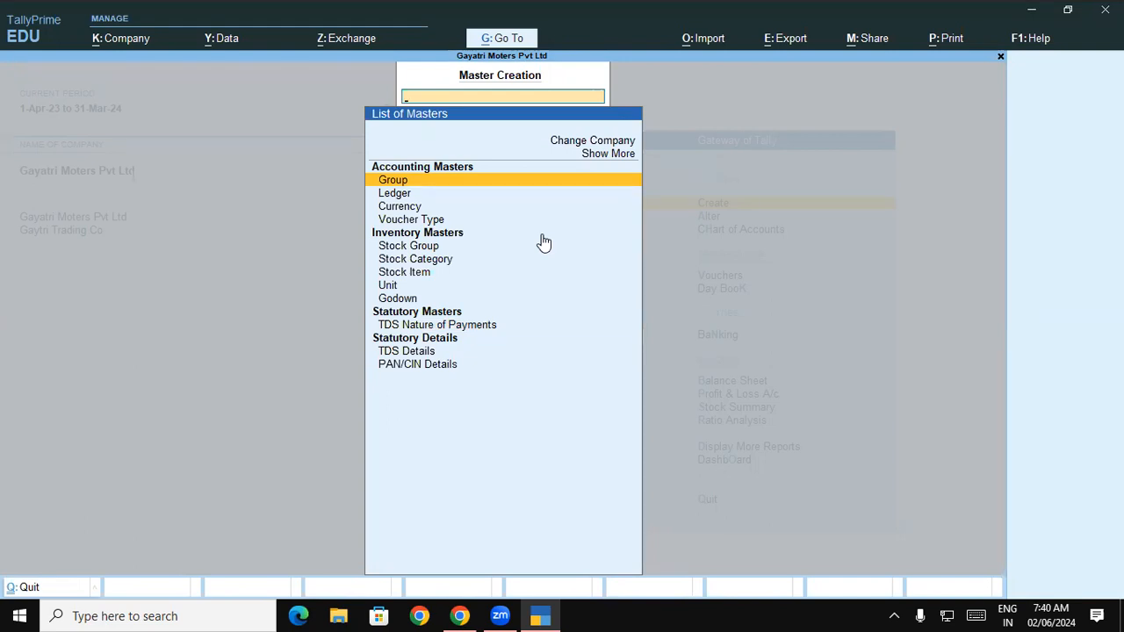
Create a ledger named Generators Service under Indirect Expenses
{"action": "key", "text": "Down"}
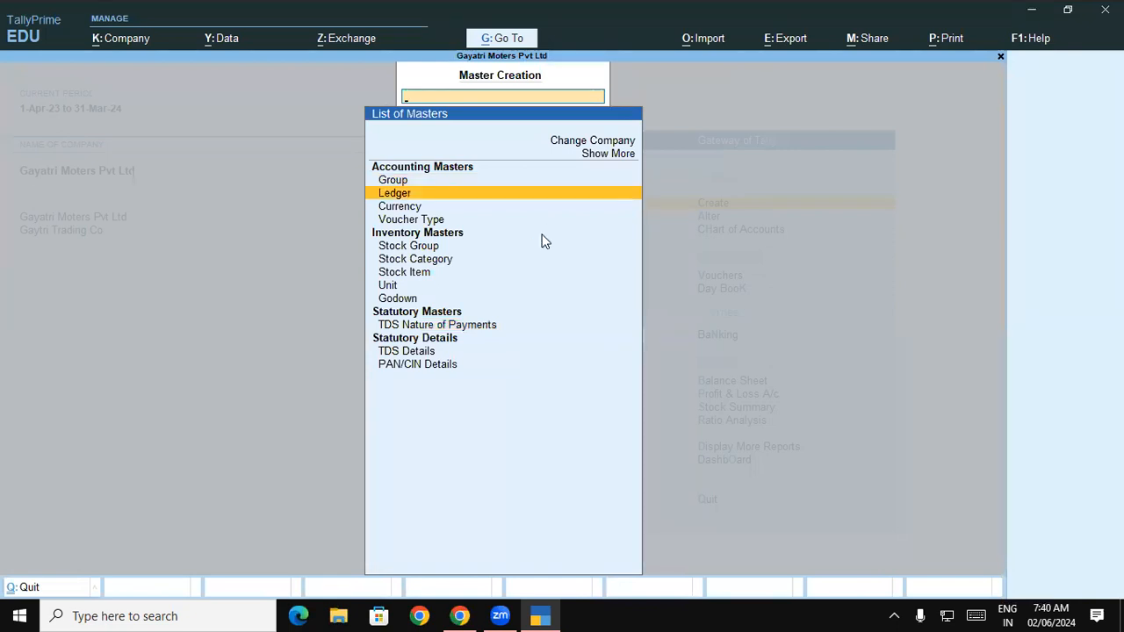
{"action": "key", "text": "Return"}
{"action": "type", "text": "Gene"}
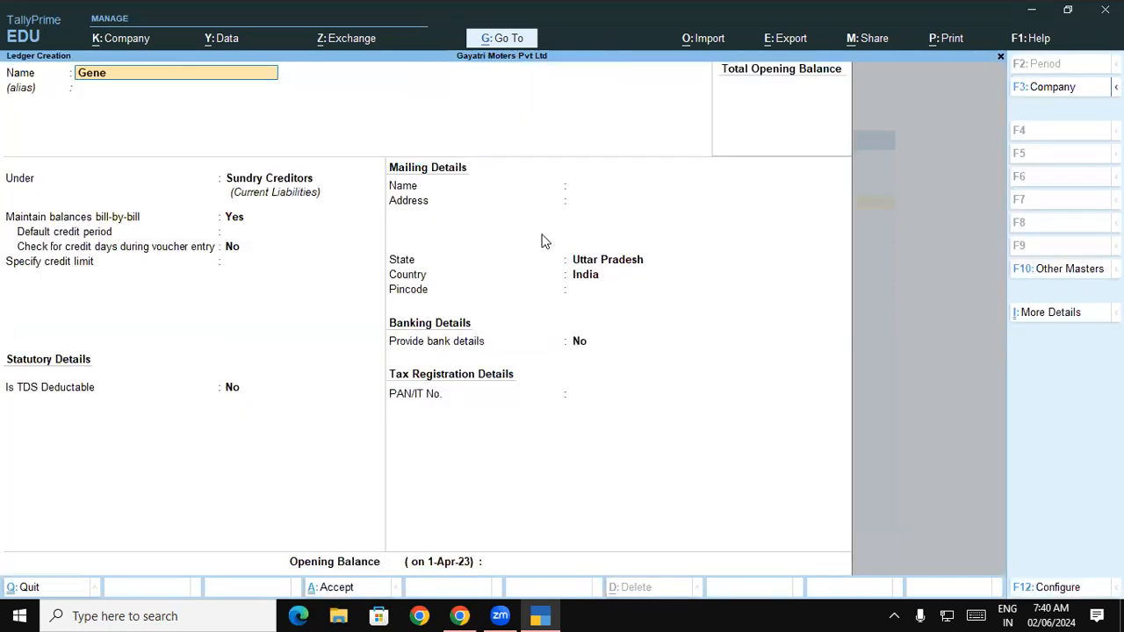
{"action": "type", "text": "rators"}
{"action": "type", "text": "b"}
{"action": "key", "text": "BackSpace"}
{"action": "type", "text": "Service"}
{"action": "key", "text": "Return"}
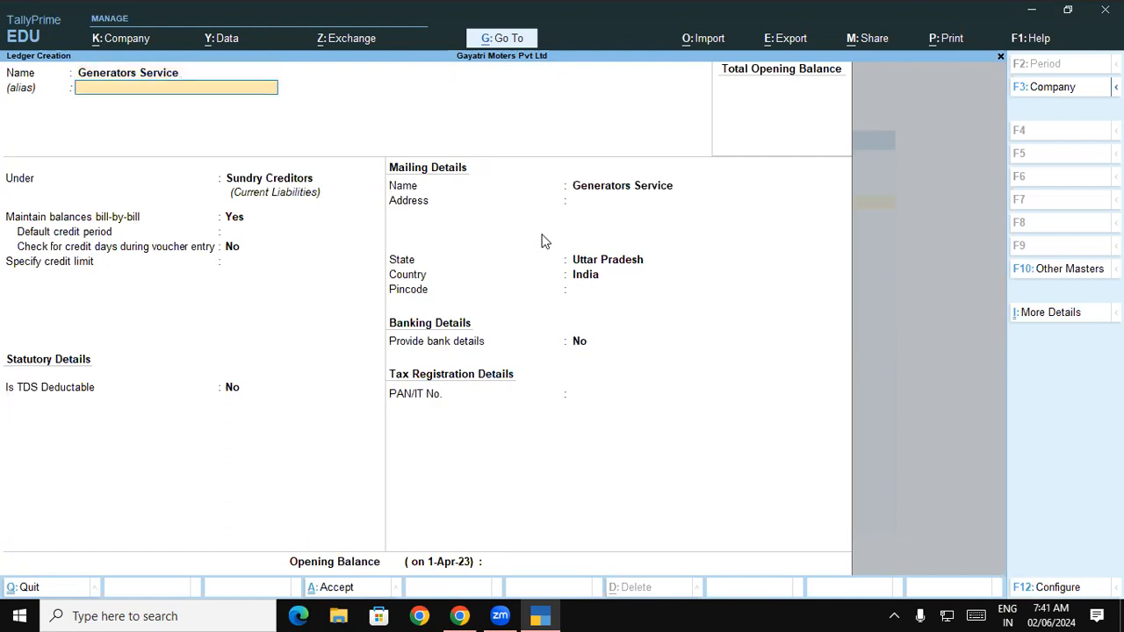
{"action": "key", "text": "Return"}
{"action": "type", "text": "In"}
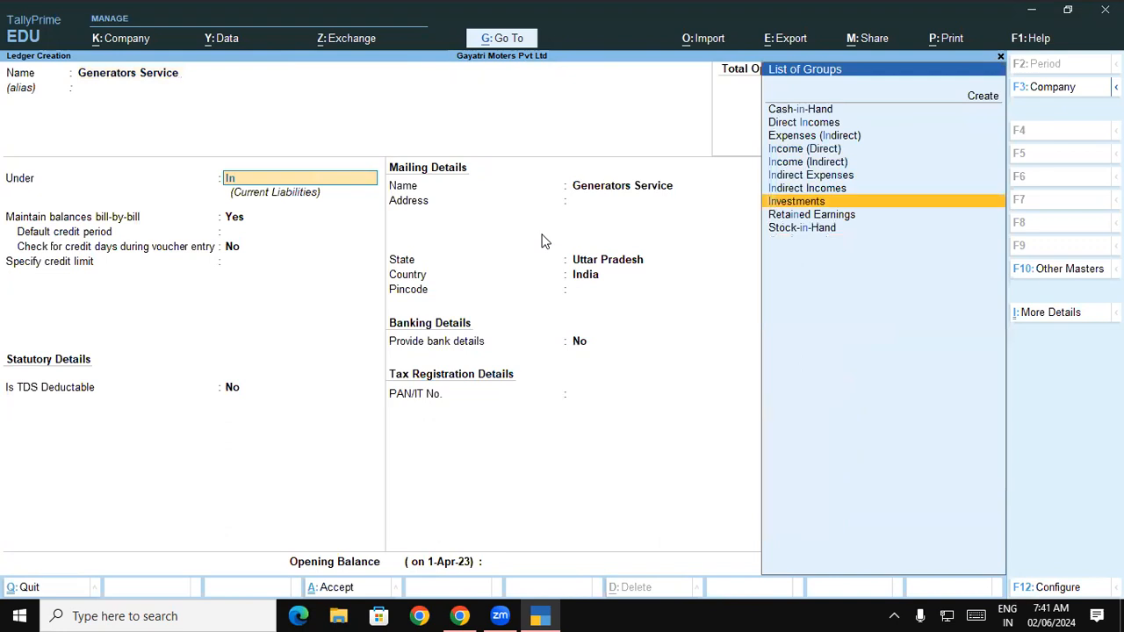
{"action": "key", "text": "Up"}
{"action": "key", "text": "Up"}
{"action": "key", "text": "Return"}
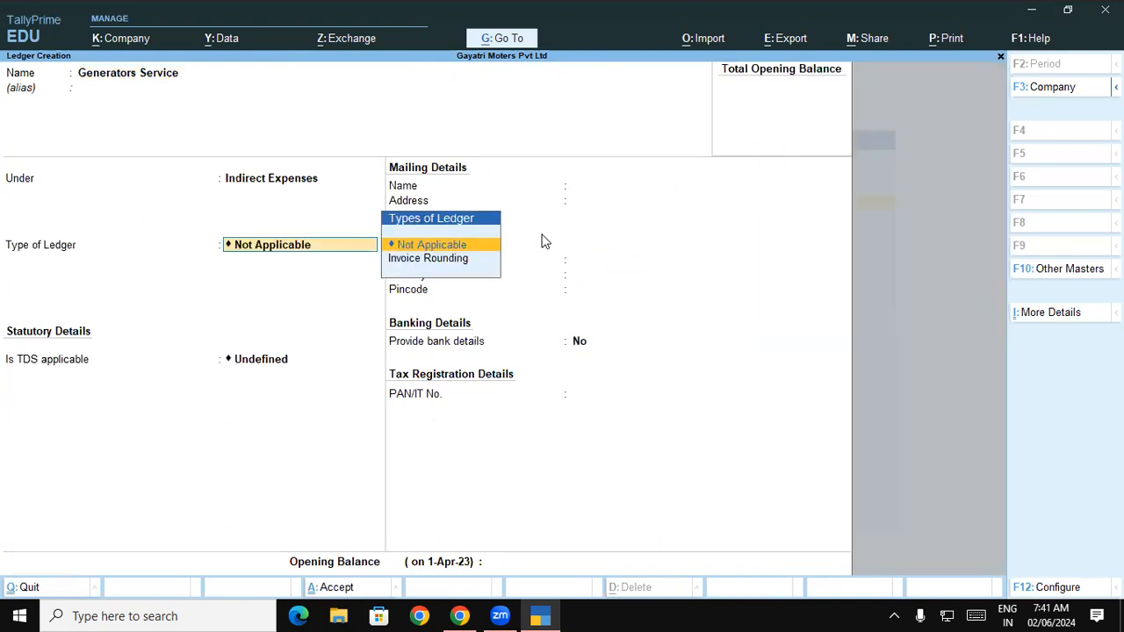
Make TDS applicable with nature TDS Rent of Plant, Machinery, Equipment, leaving no opening balance
{"action": "key", "text": "Return"}
{"action": "type", "text": "A"}
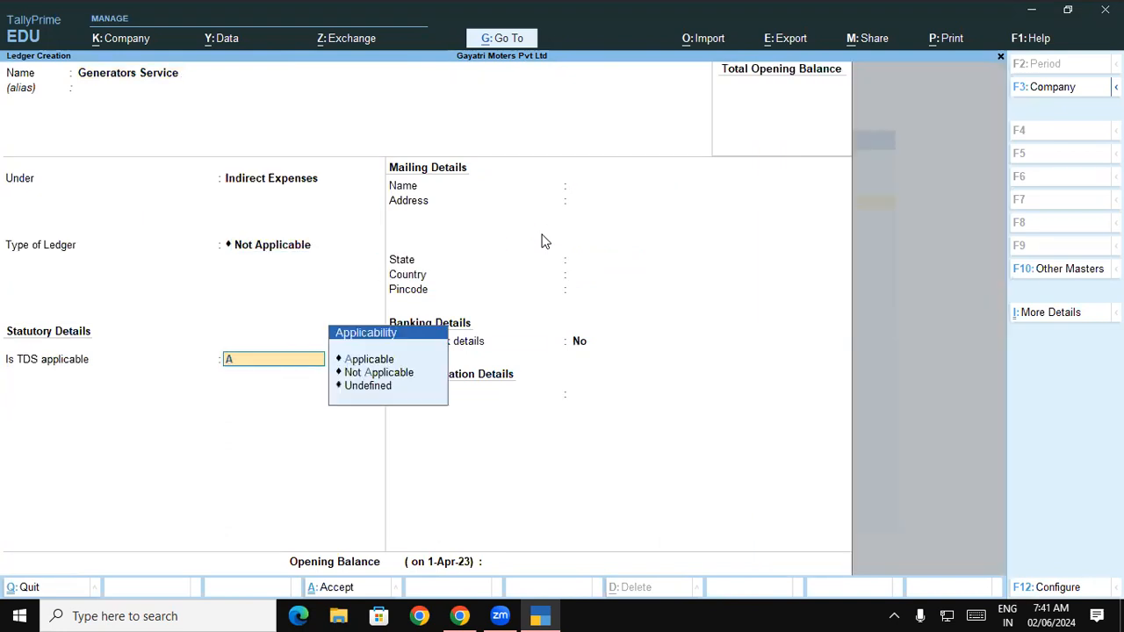
{"action": "key", "text": "Up"}
{"action": "key", "text": "Return"}
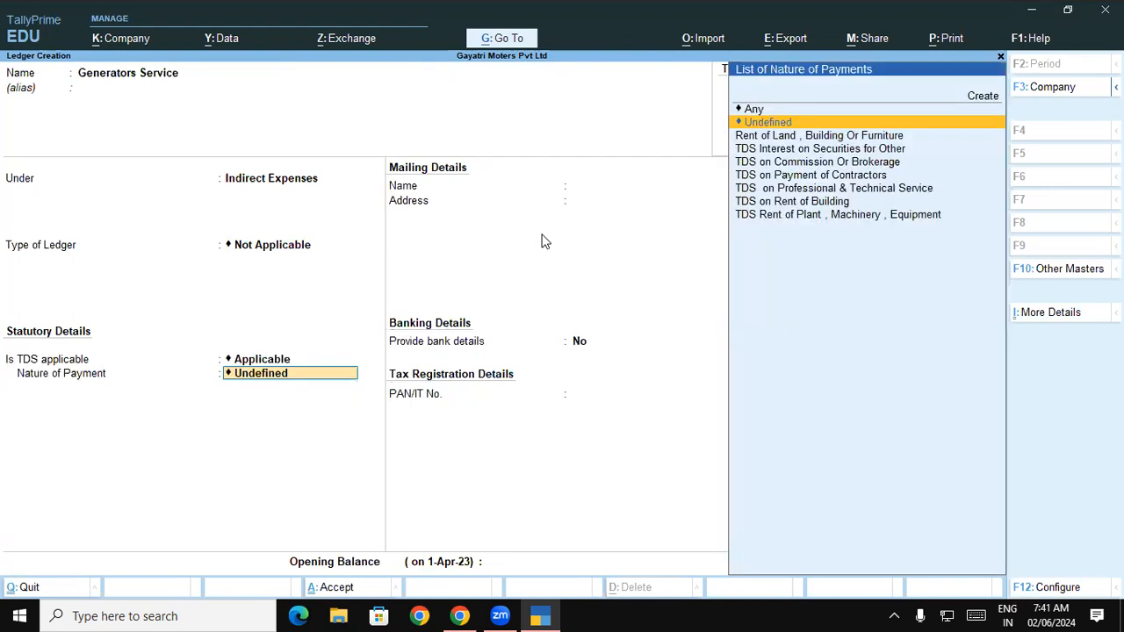
{"action": "key", "text": "Down"}
{"action": "key", "text": "Down"}
{"action": "key", "text": "Down"}
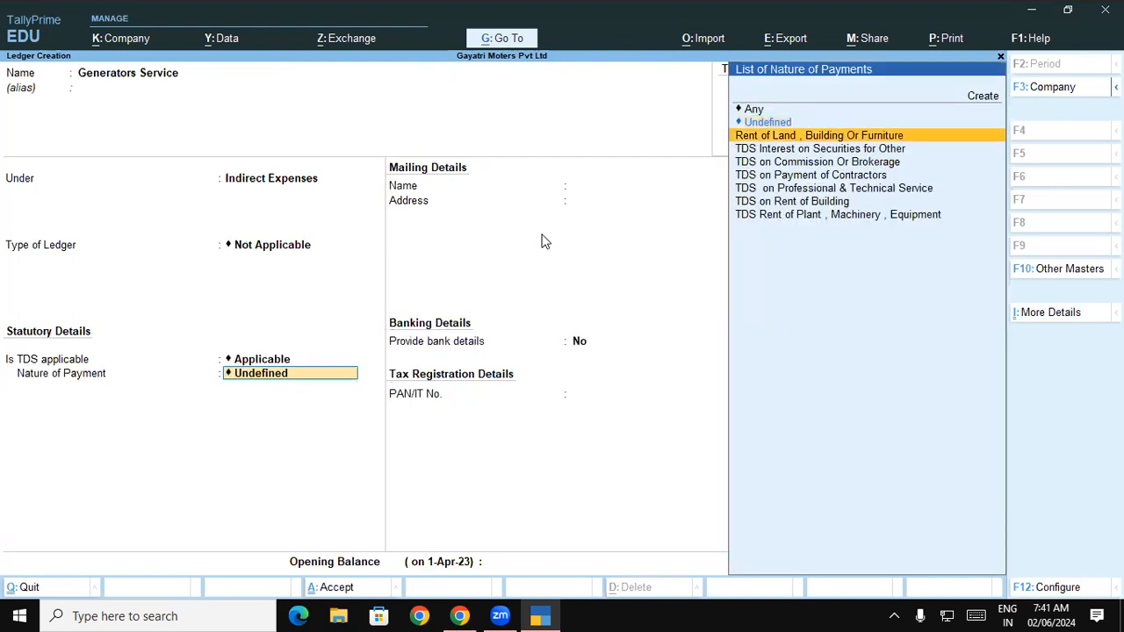
{"action": "key", "text": "Down"}
{"action": "key", "text": "Down"}
{"action": "key", "text": "Down"}
{"action": "key", "text": "Down"}
{"action": "key", "text": "Return"}
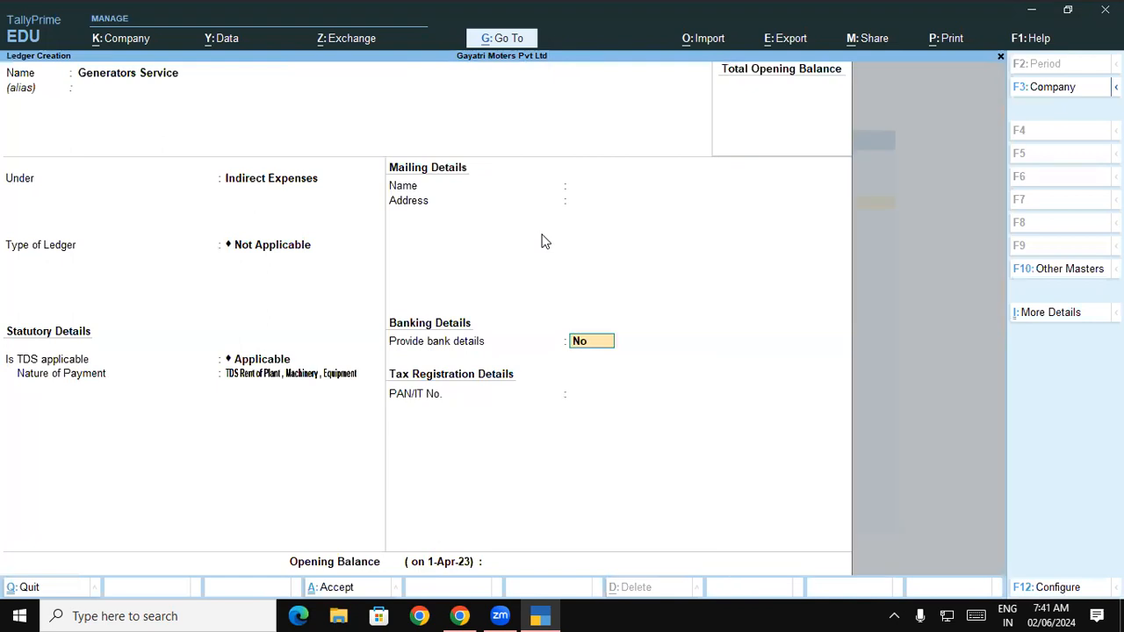
{"action": "key", "text": "Return"}
{"action": "key", "text": "Return"}
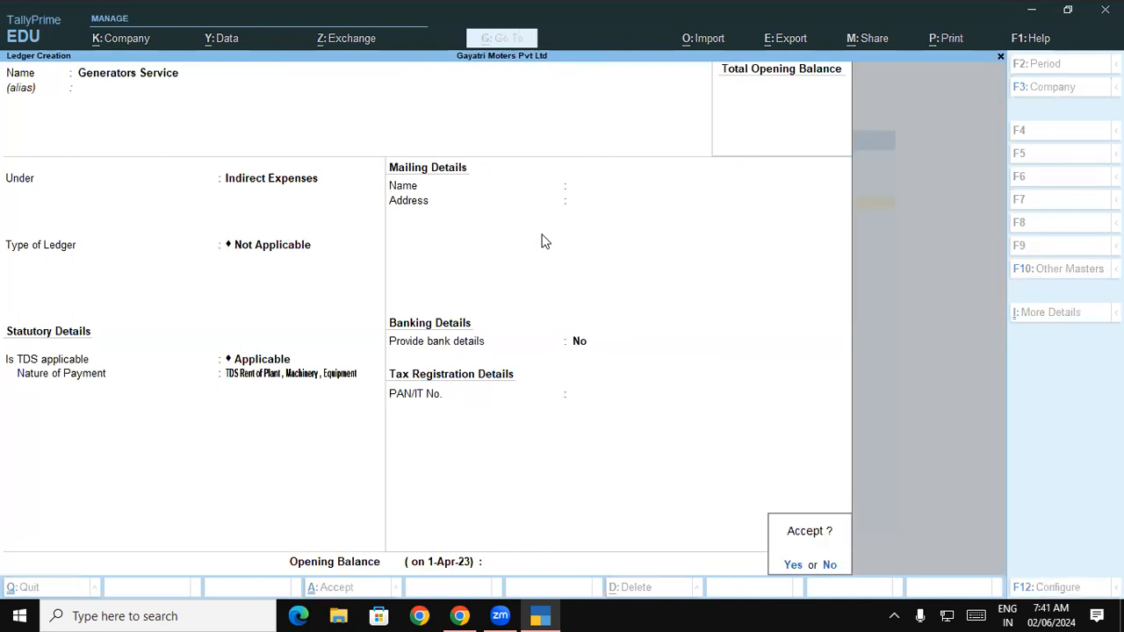
{"action": "key", "text": "Return"}
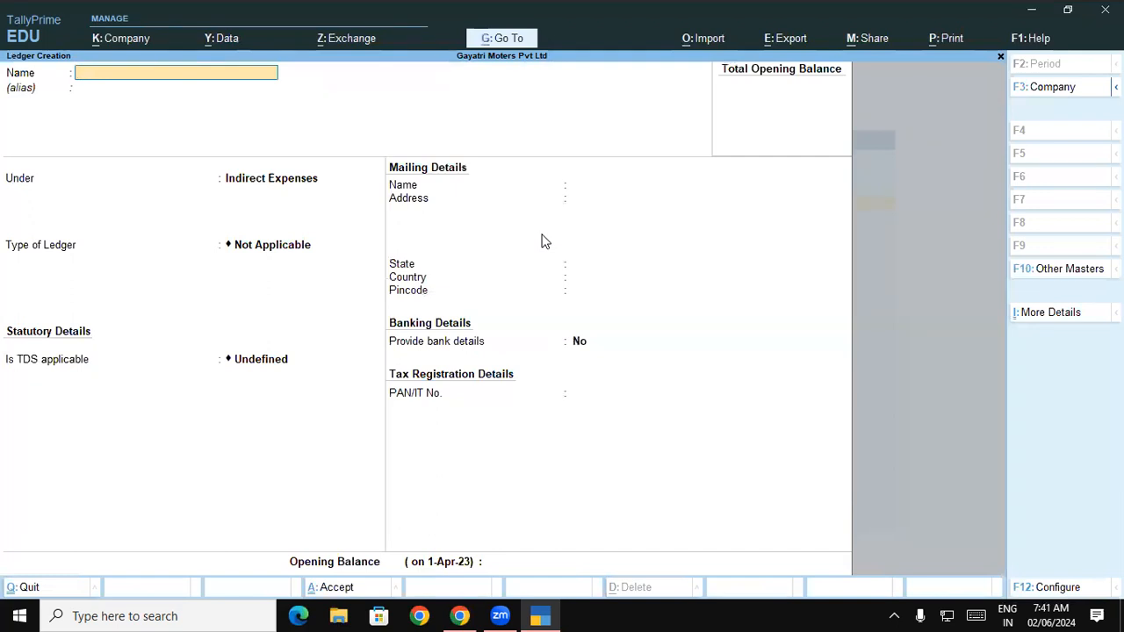
Name the ledger TDS Duty Rent of Plant & Machinery under Duties & Taxes, type TDS
{"action": "type", "text": "TDS Duty"}
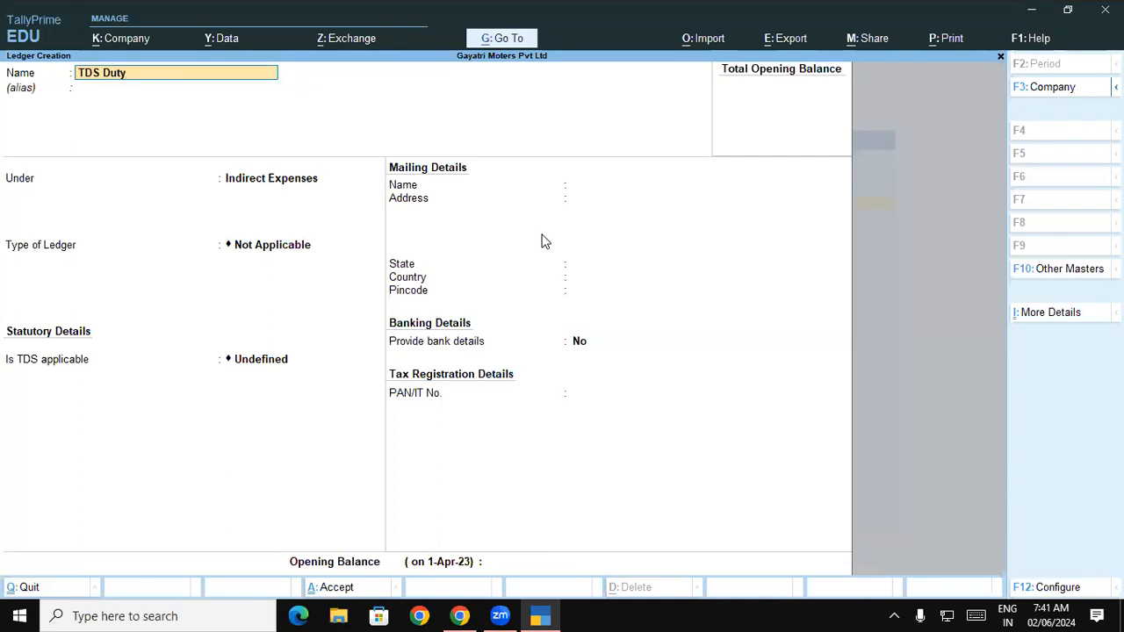
{"action": "type", "text": " Rent of Plant & Machinery"}
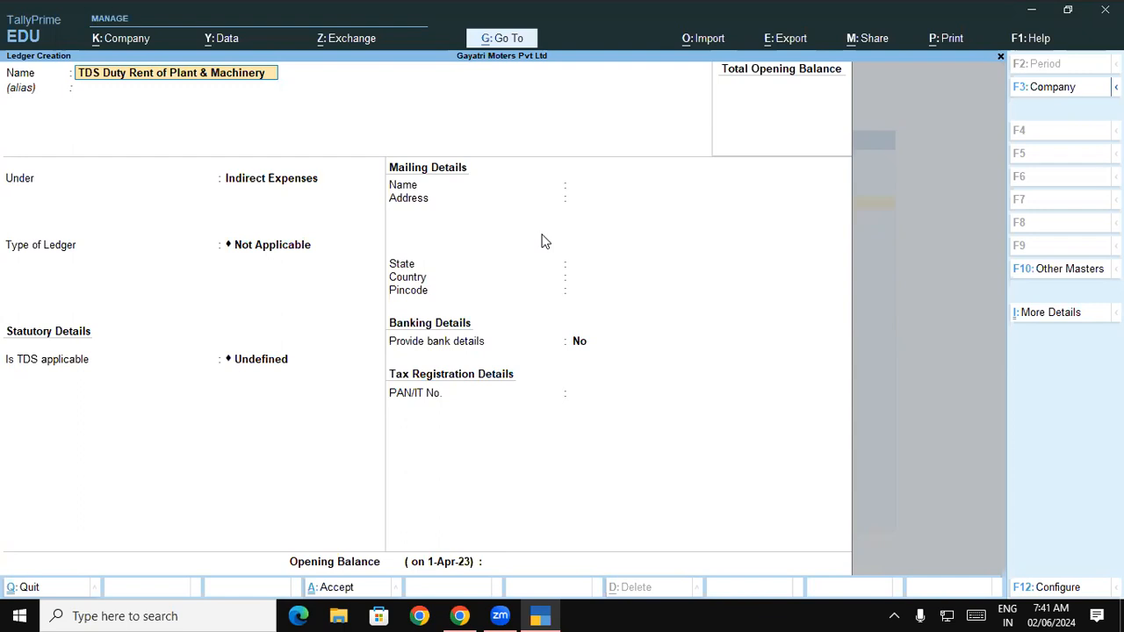
{"action": "key", "text": "Return"}
{"action": "key", "text": "Return"}
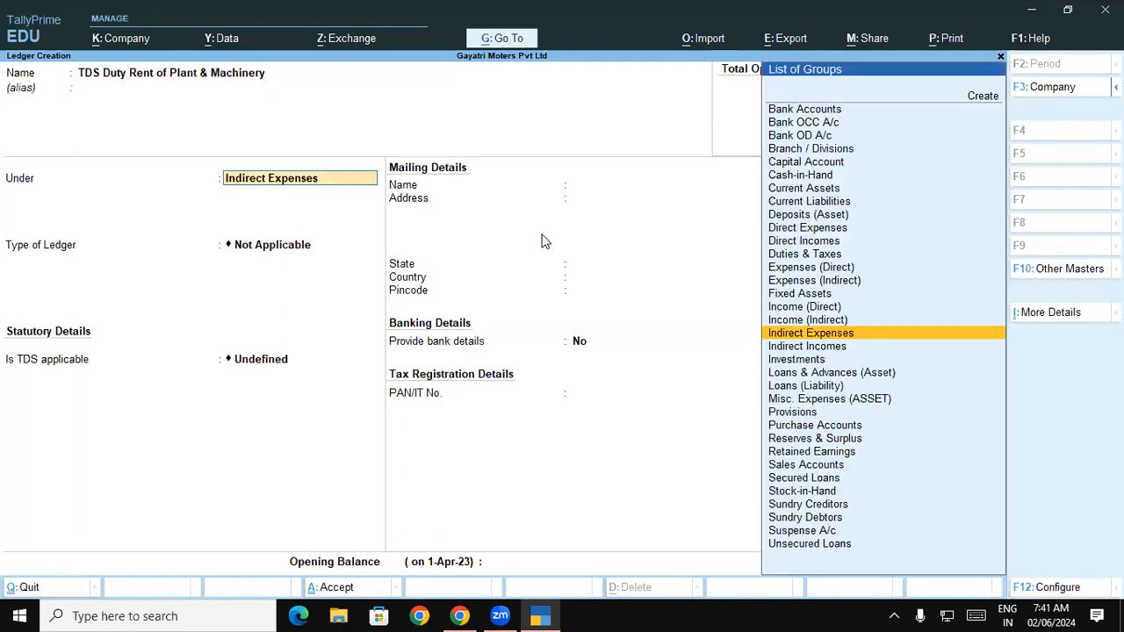
{"action": "type", "text": "Du"}
{"action": "key", "text": "Return"}
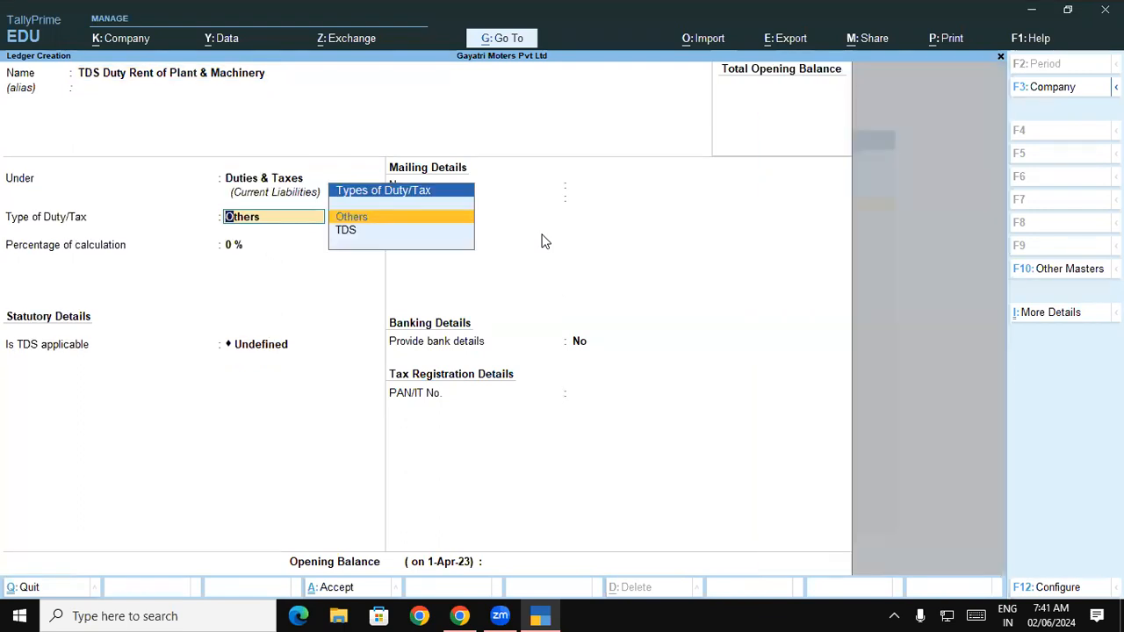
{"action": "key", "text": "Down"}
{"action": "key", "text": "Return"}
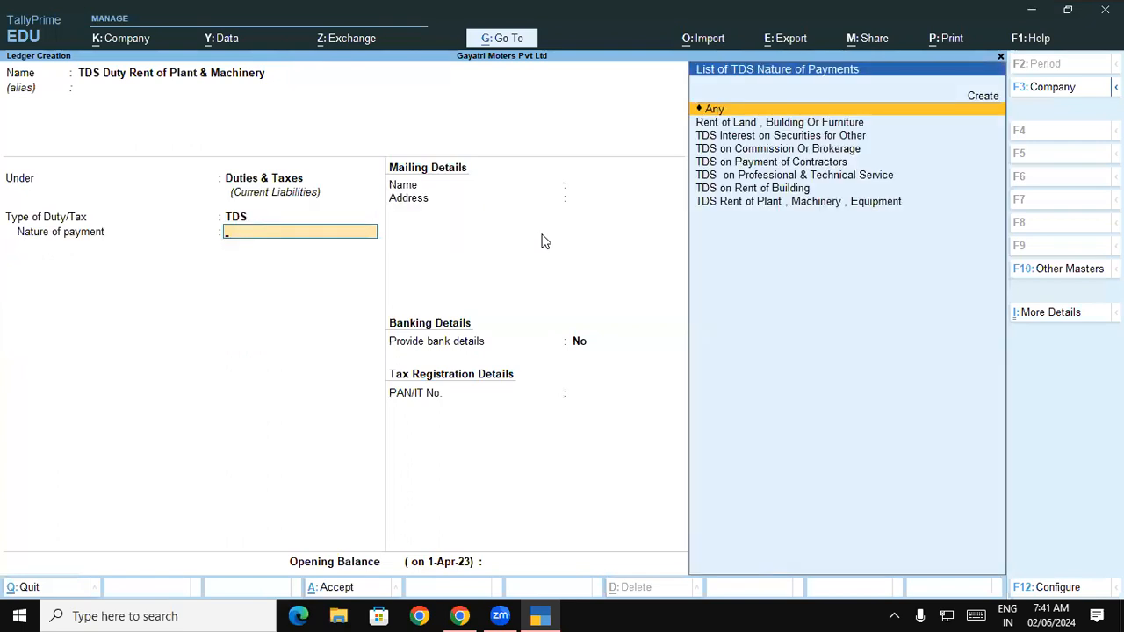
Link it to TDS Rent of Plant, Machinery, Equipment, save it, and return to Gateway
{"action": "key", "text": "Down"}
{"action": "key", "text": "Down"}
{"action": "key", "text": "Down"}
{"action": "key", "text": "Down"}
{"action": "key", "text": "Down"}
{"action": "key", "text": "Down"}
{"action": "key", "text": "Down"}
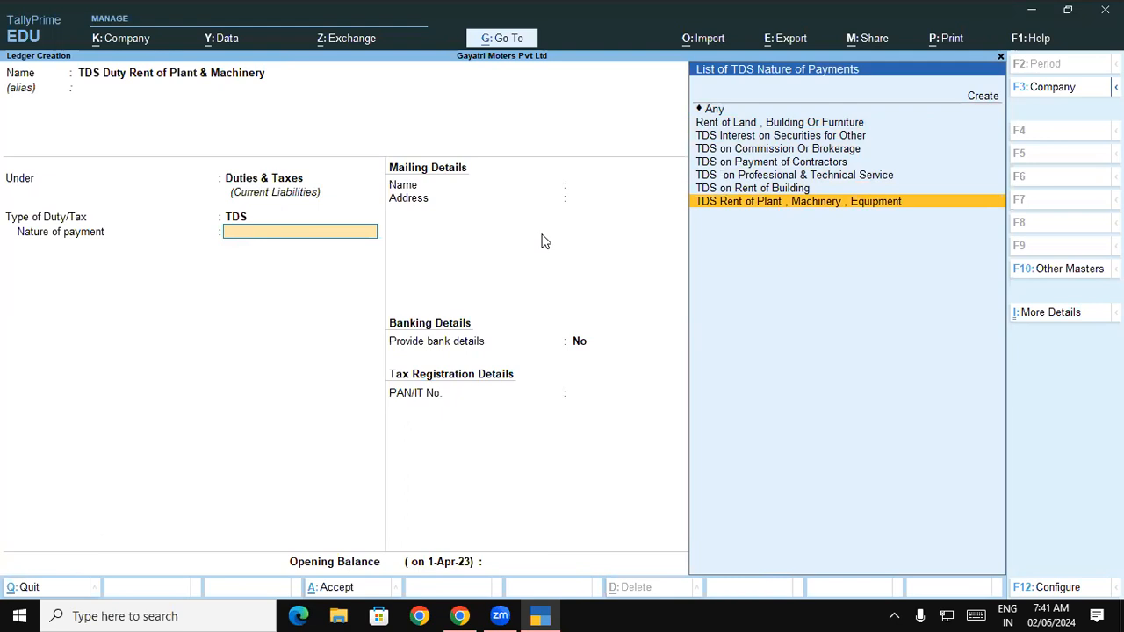
{"action": "key", "text": "Return"}
{"action": "key", "text": "Return"}
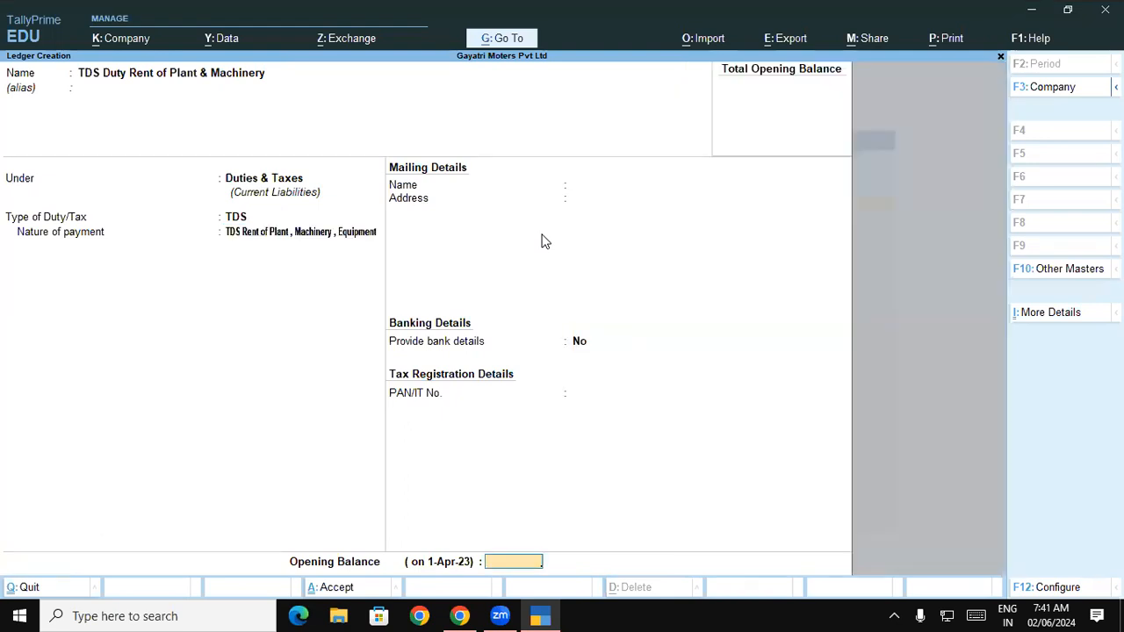
{"action": "key", "text": "Return"}
{"action": "key", "text": "Return"}
{"action": "key", "text": "Escape"}
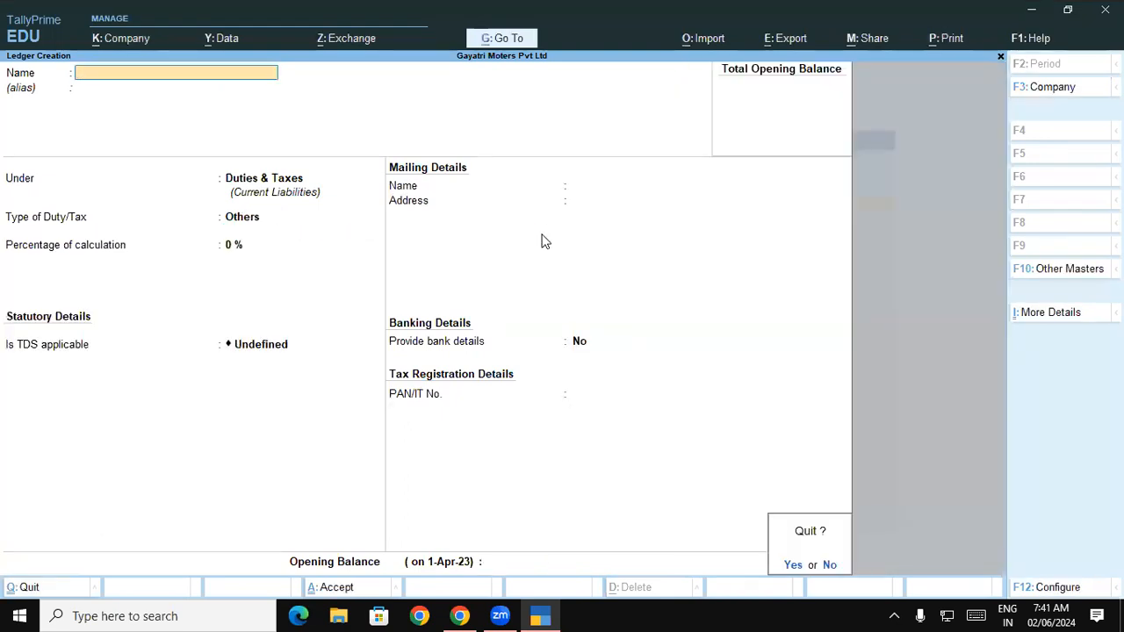
{"action": "key", "text": "Return"}
{"action": "key", "text": "Escape"}
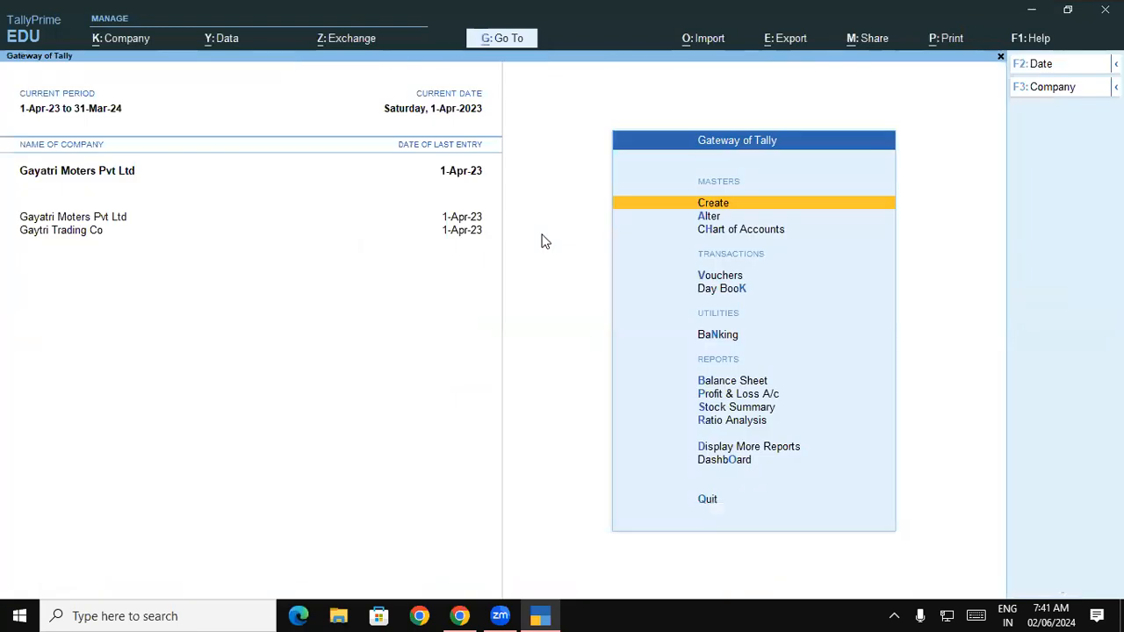
{"action": "key", "text": "v"}
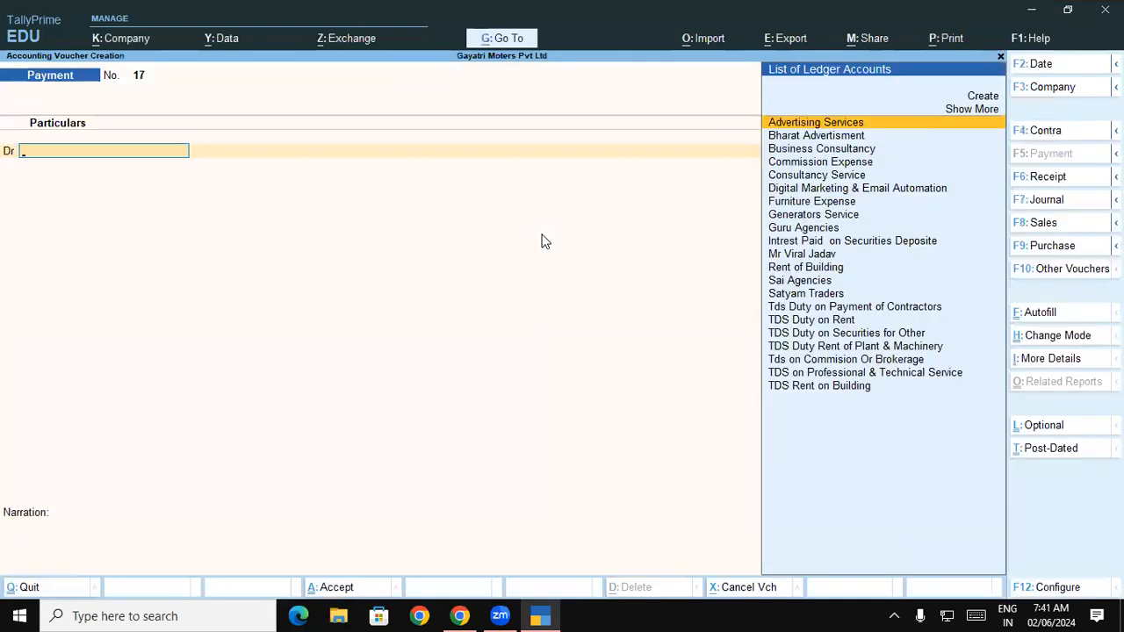
Debit Generators Service with 4,80,000.00
{"action": "type", "text": "G"}
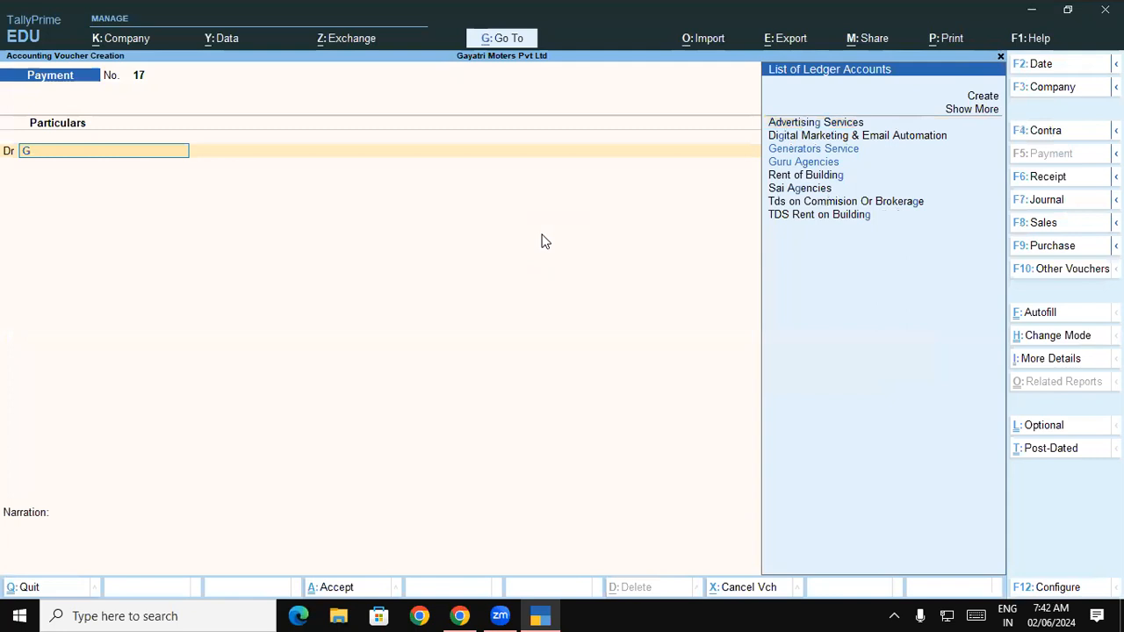
{"action": "key", "text": "Return"}
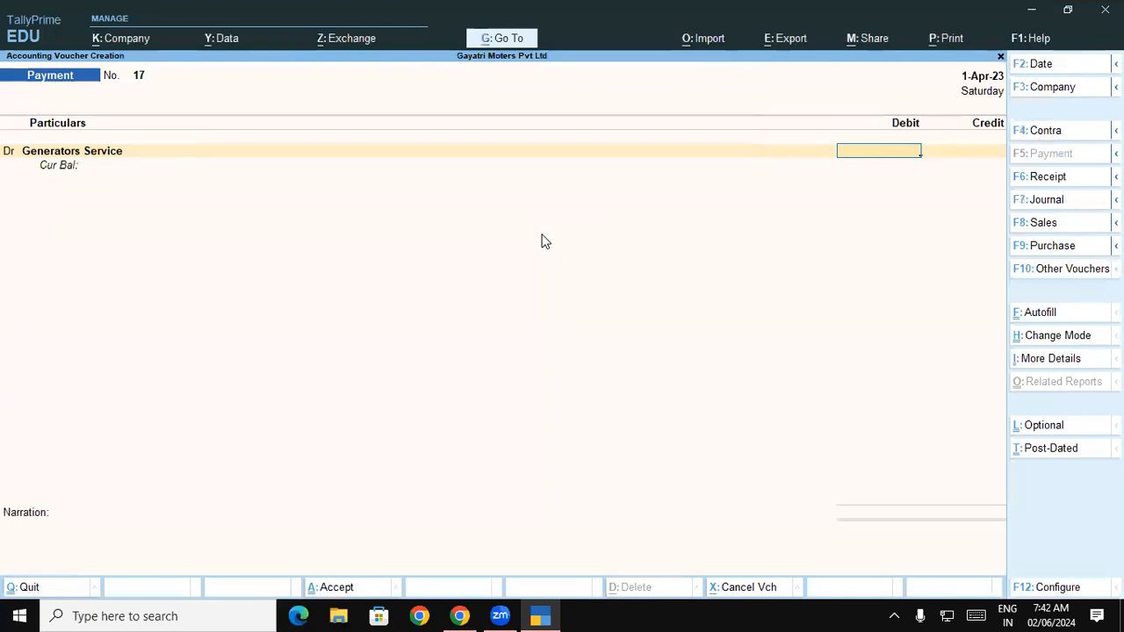
{"action": "type", "text": "480000"}
{"action": "key", "text": "Return"}
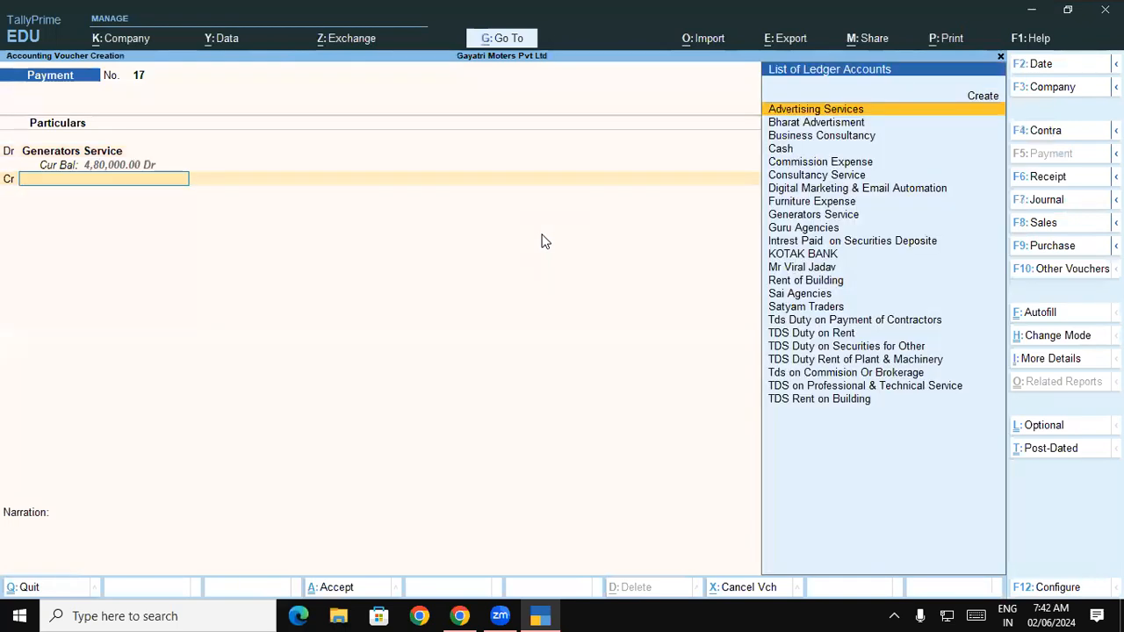
Credit Guru Agencies and convert the entry into a Journal voucher
{"action": "type", "text": "H"}
{"action": "key", "text": "BackSpace"}
{"action": "type", "text": "Gu"}
{"action": "key", "text": "Return"}
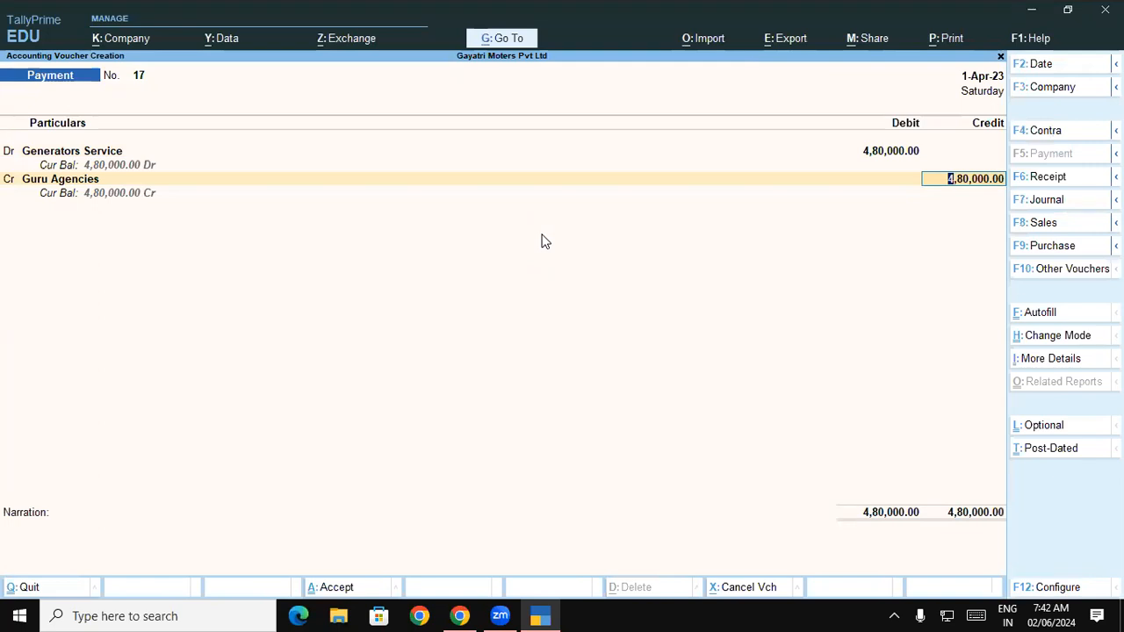
{"action": "key", "text": "BackSpace"}
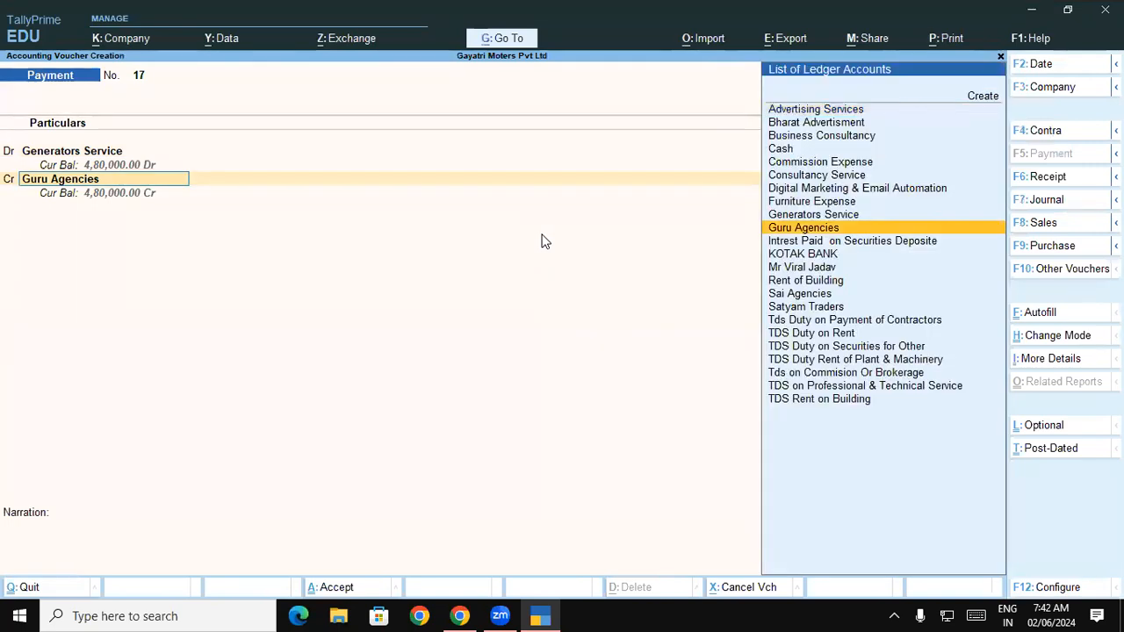
{"action": "key", "text": "F7"}
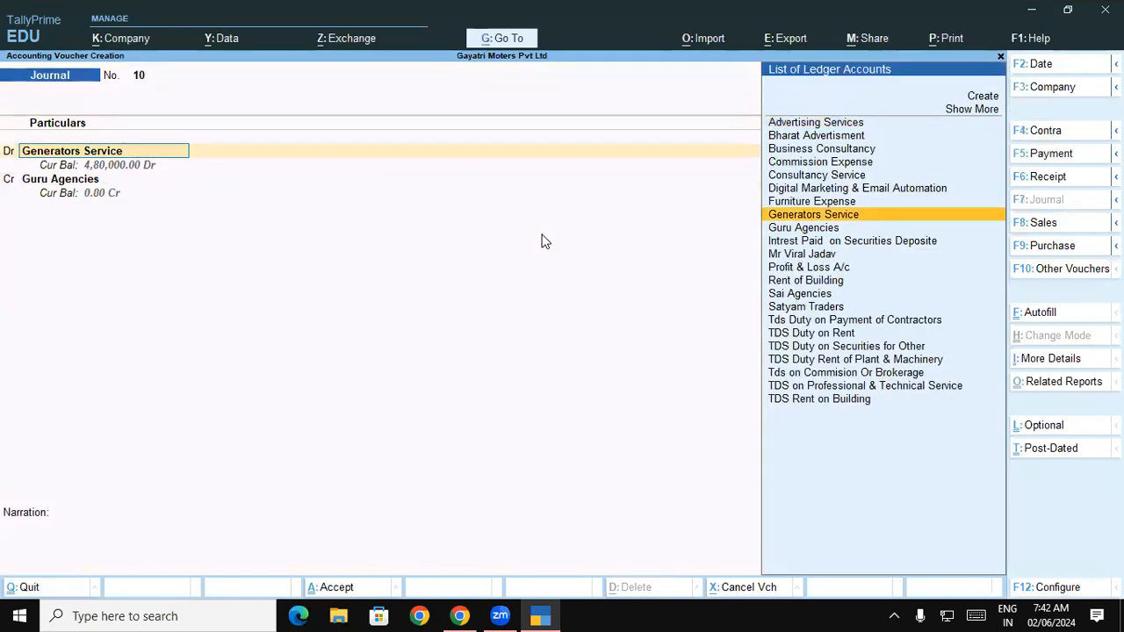
Credit Guru Agencies with new bill references 'Rent Gener' and 'TDS on Rent of Gen'
{"action": "key", "text": "Return"}
{"action": "key", "text": "Return"}
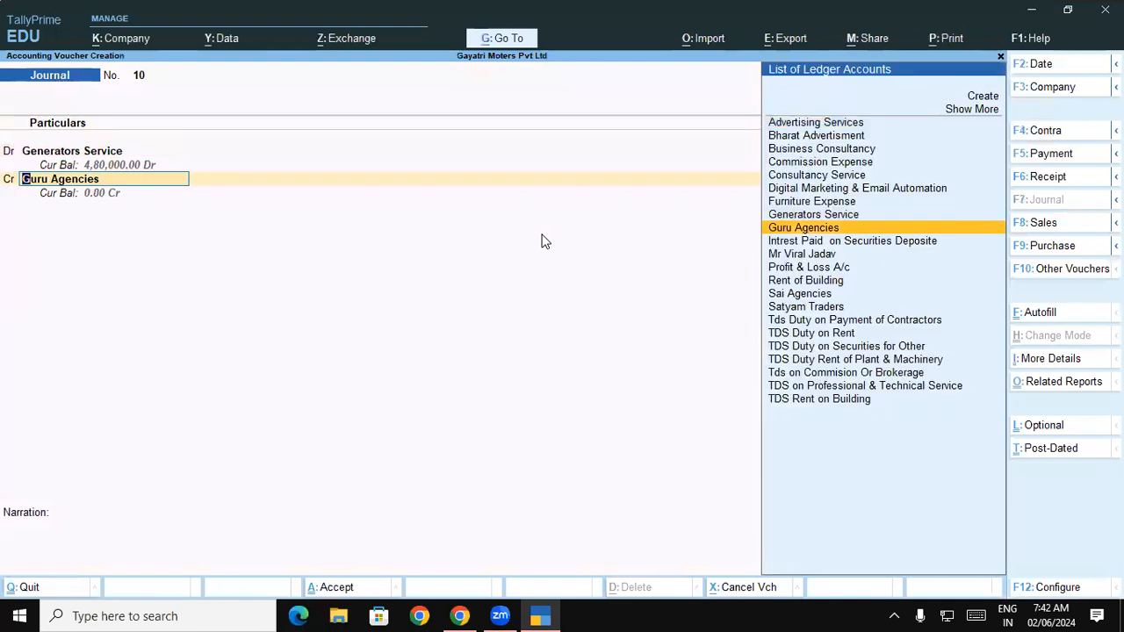
{"action": "key", "text": "Return"}
{"action": "key", "text": "Return"}
{"action": "type", "text": "Rent Gener"}
{"action": "key", "text": "Return"}
{"action": "key", "text": "Return"}
{"action": "key", "text": "Return"}
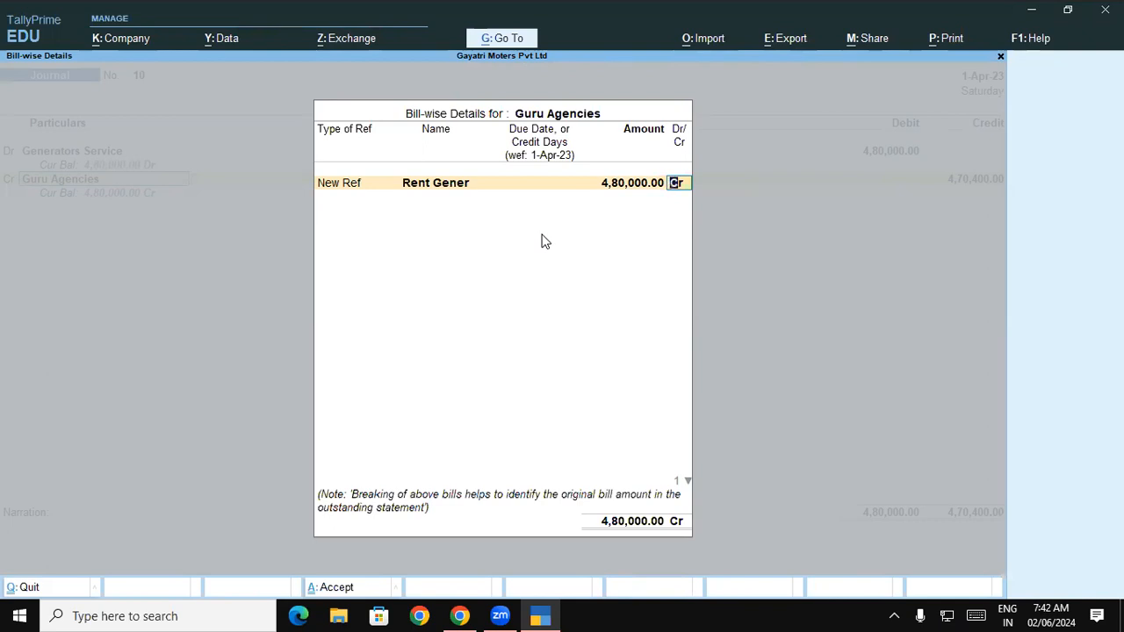
{"action": "key", "text": "Return"}
{"action": "key", "text": "Return"}
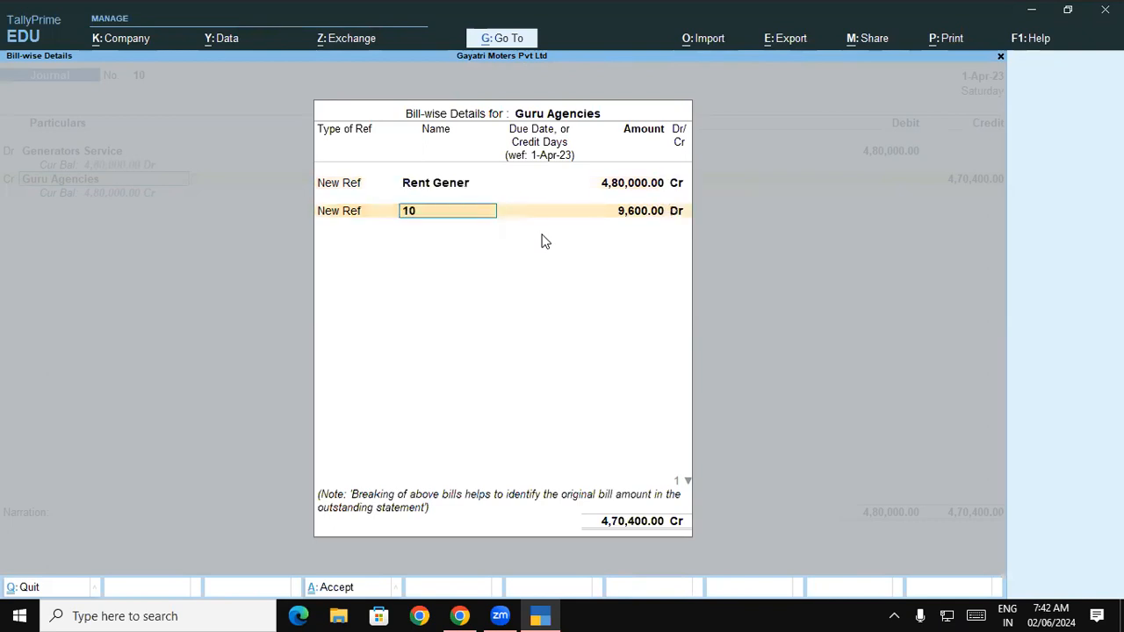
{"action": "type", "text": "TDS on Rent of Gen"}
{"action": "key", "text": "Return"}
{"action": "key", "text": "Return"}
{"action": "key", "text": "Return"}
{"action": "key", "text": "Return"}
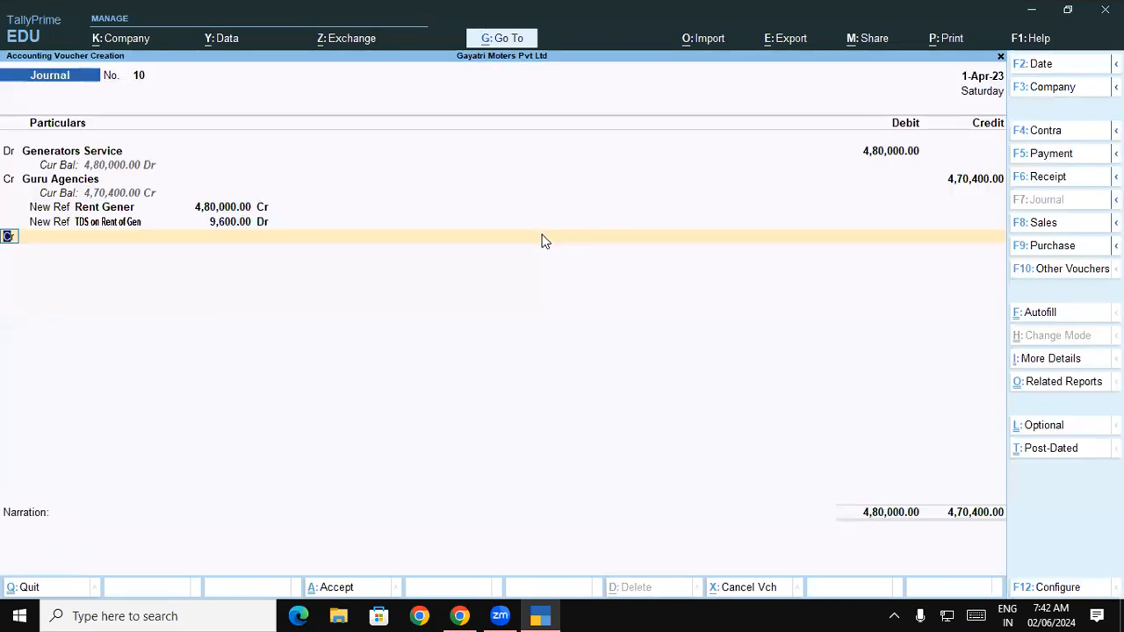
{"action": "key", "text": "Return"}
Credit TDS Duty Rent of Plant & Machinery with 9,600.00
{"action": "type", "text": "Td"}
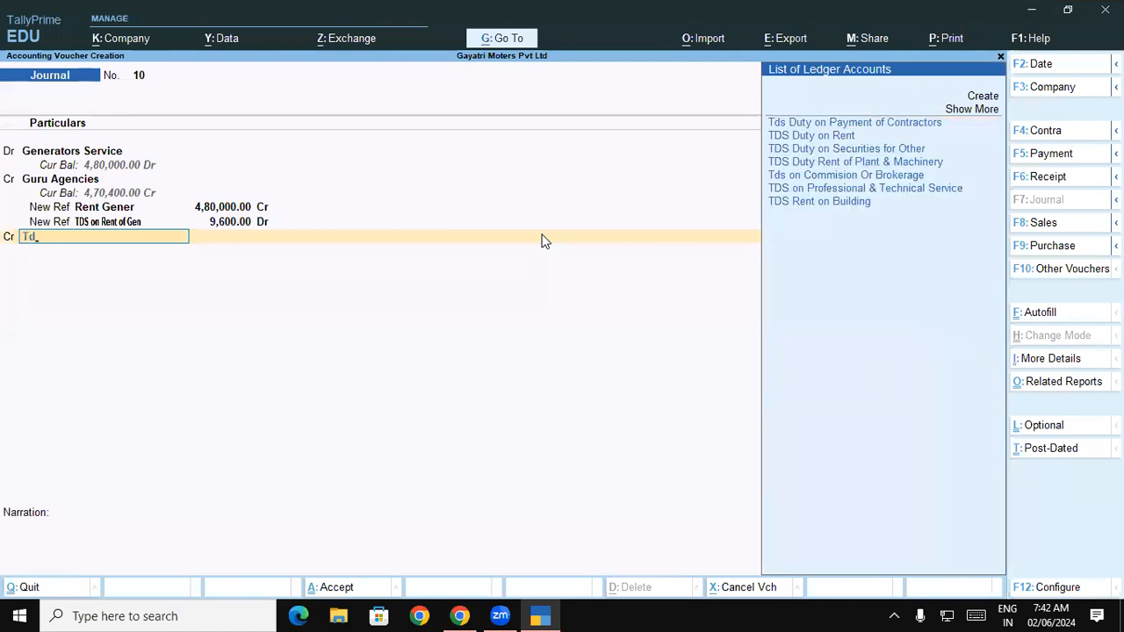
{"action": "key", "text": "Down"}
{"action": "key", "text": "Down"}
{"action": "key", "text": "Down"}
{"action": "key", "text": "Down"}
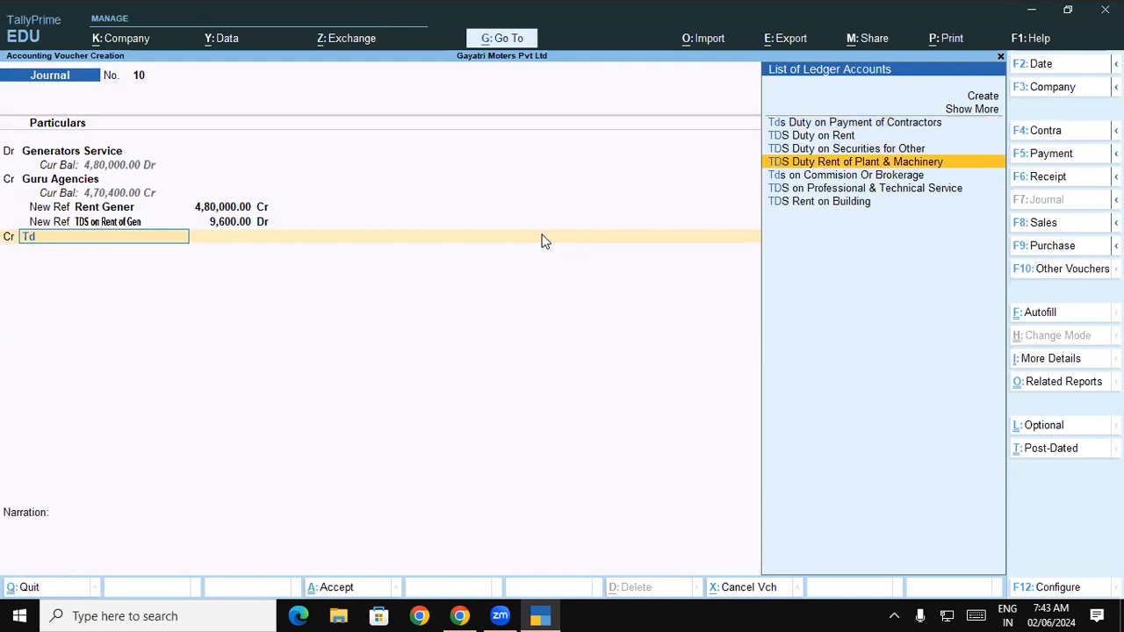
{"action": "key", "text": "Down"}
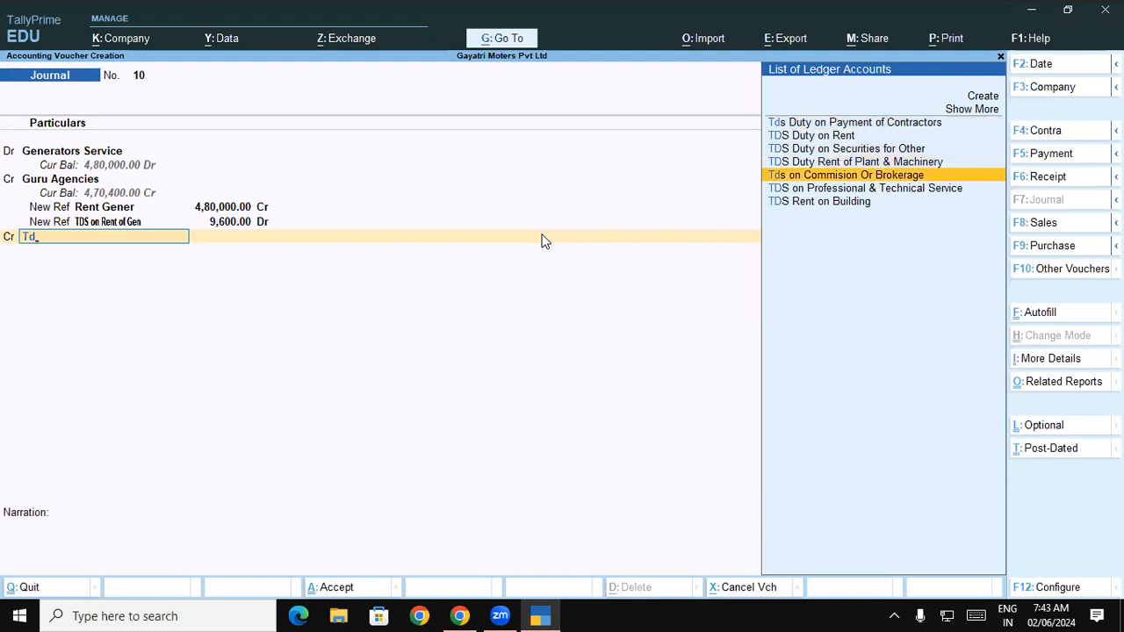
{"action": "key", "text": "Up"}
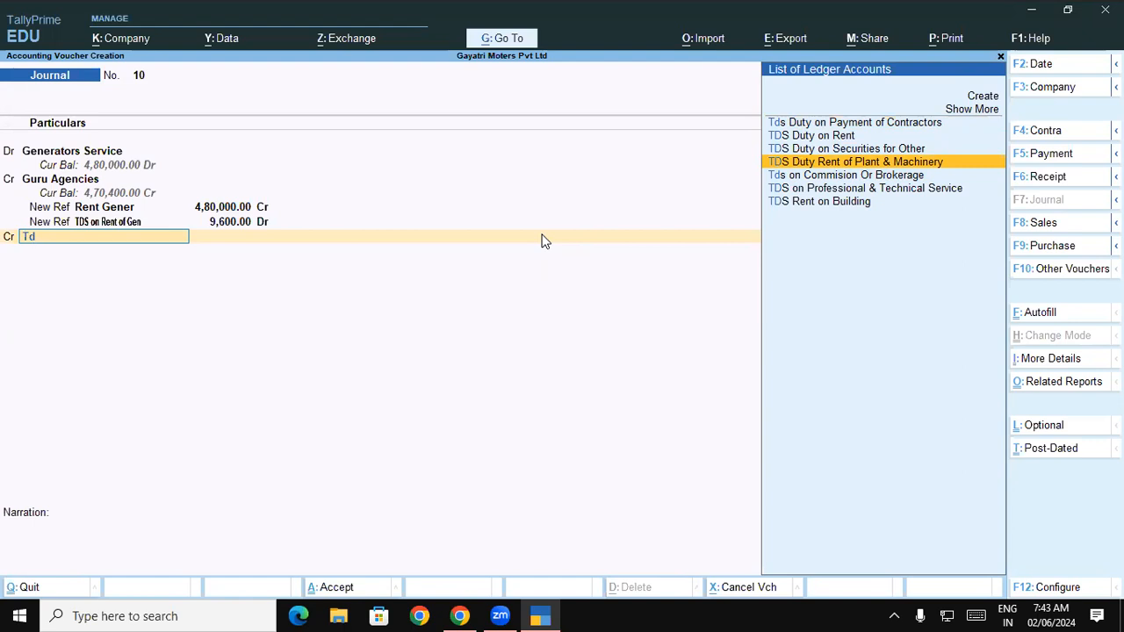
{"action": "key", "text": "Return"}
{"action": "key", "text": "Return"}
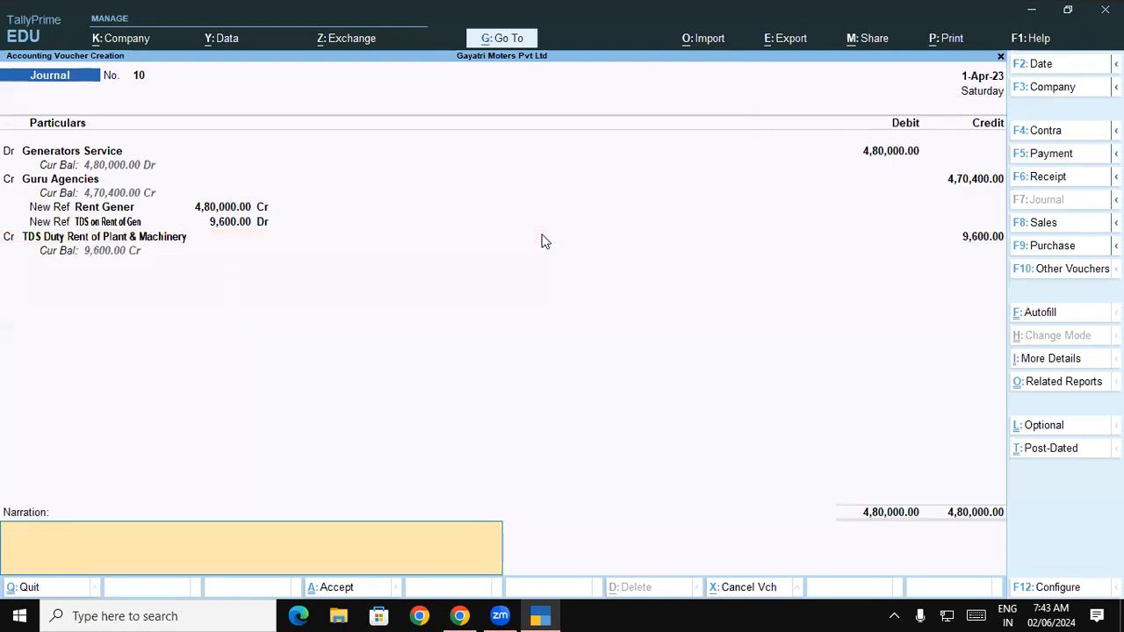
{"action": "key", "text": "Return"}
{"action": "key", "text": "Return"}
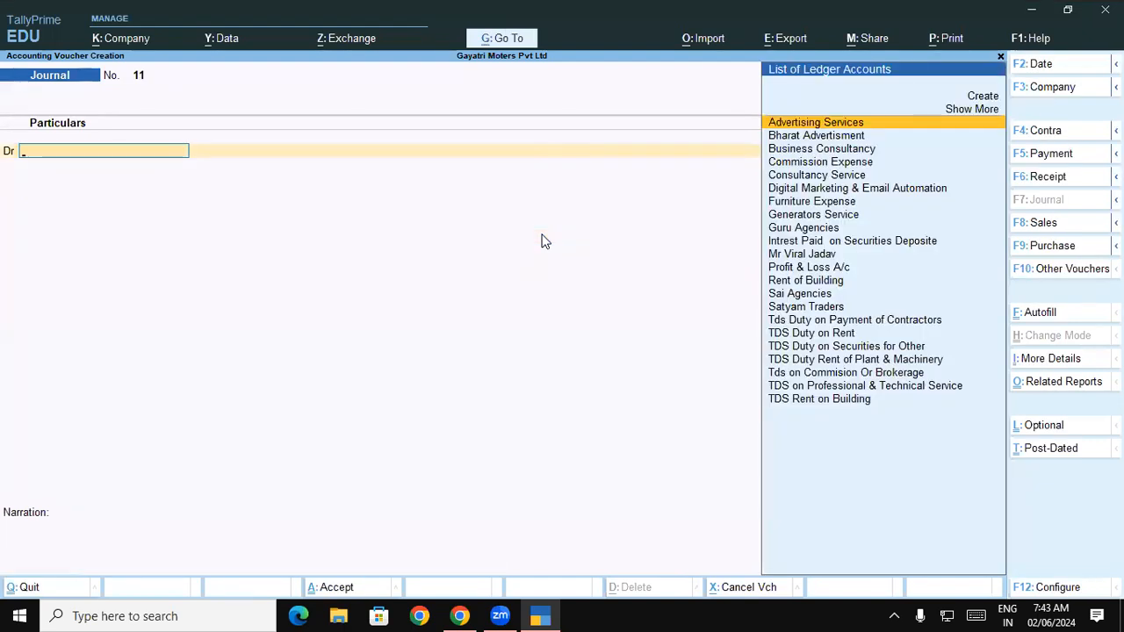
In a Payment voucher, debit Guru Agencies 4,70,400.00 against the Rent Gener bill
{"action": "key", "text": "F5"}
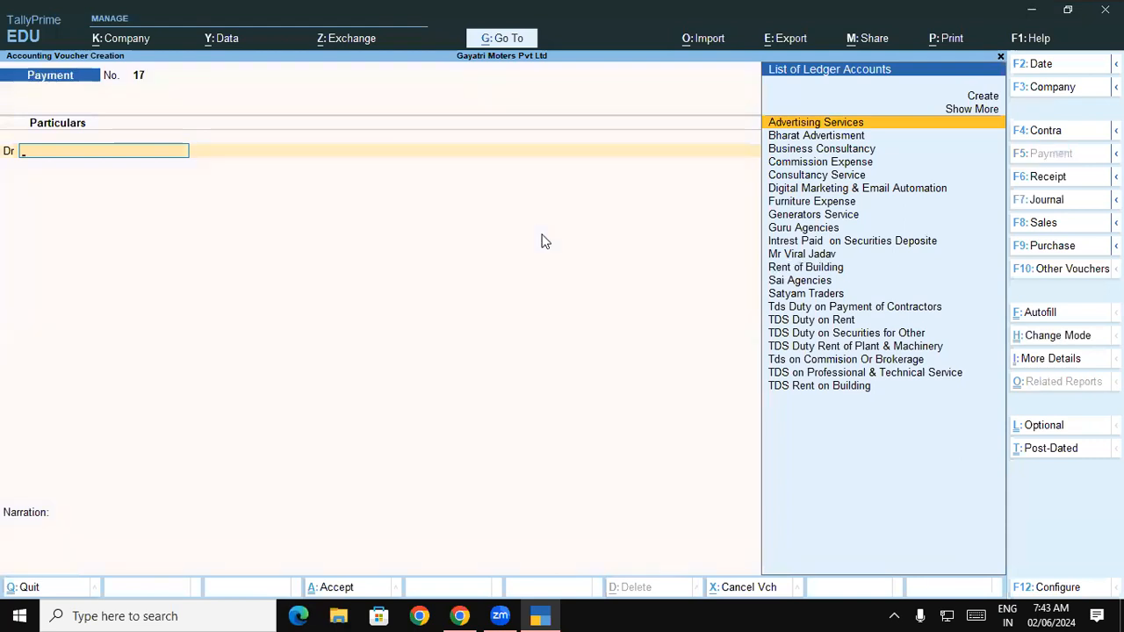
{"action": "type", "text": "Gu"}
{"action": "key", "text": "Return"}
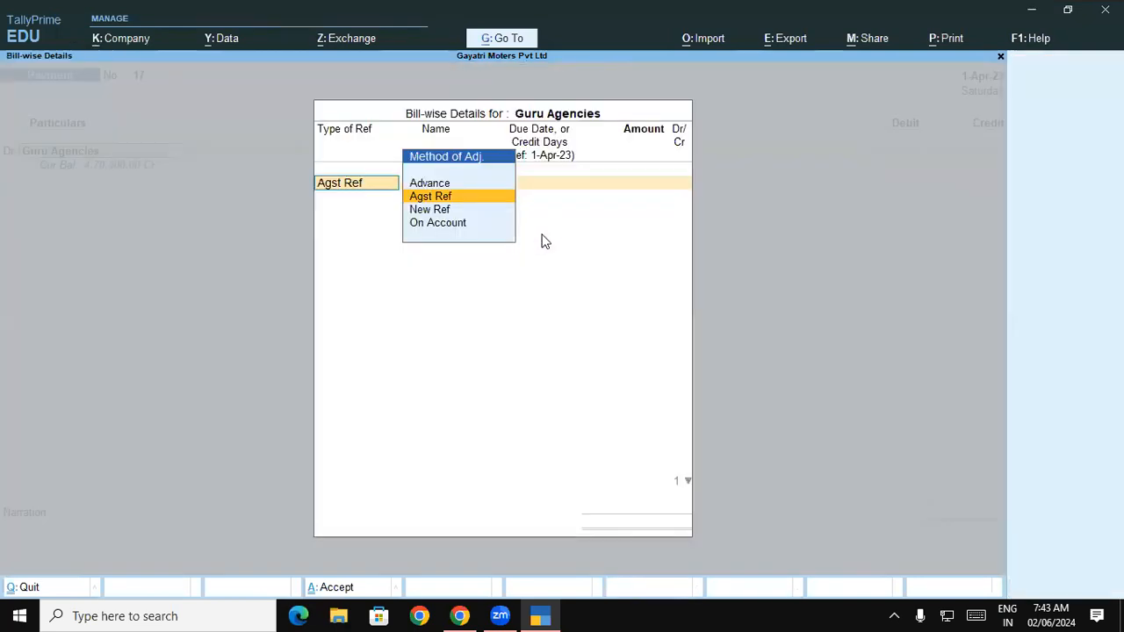
{"action": "key", "text": "Return"}
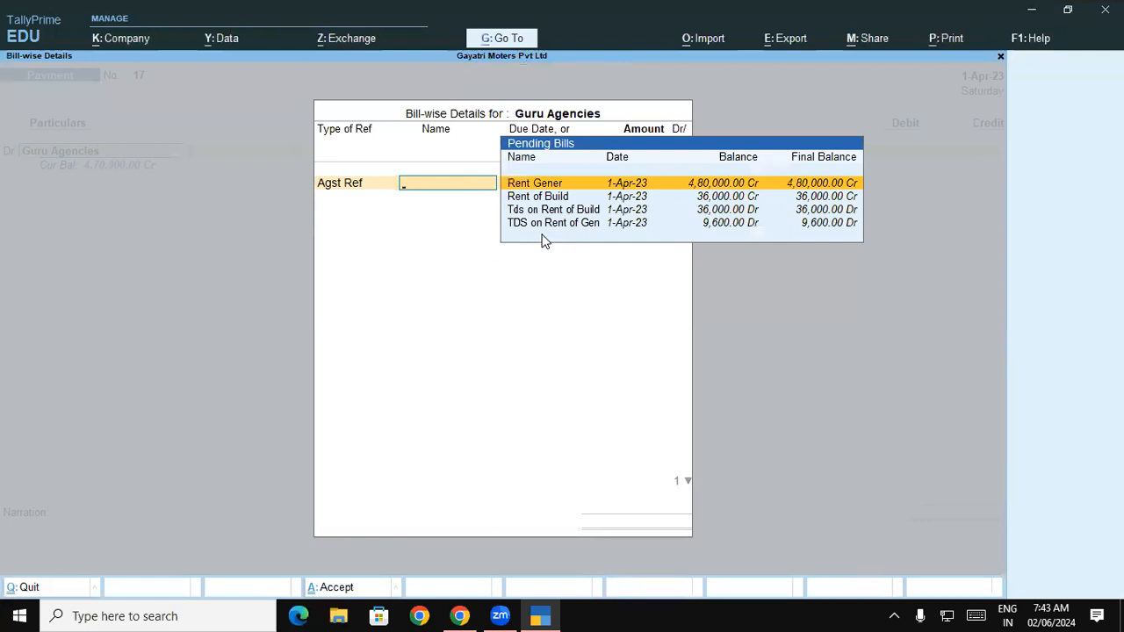
{"action": "key", "text": "Return"}
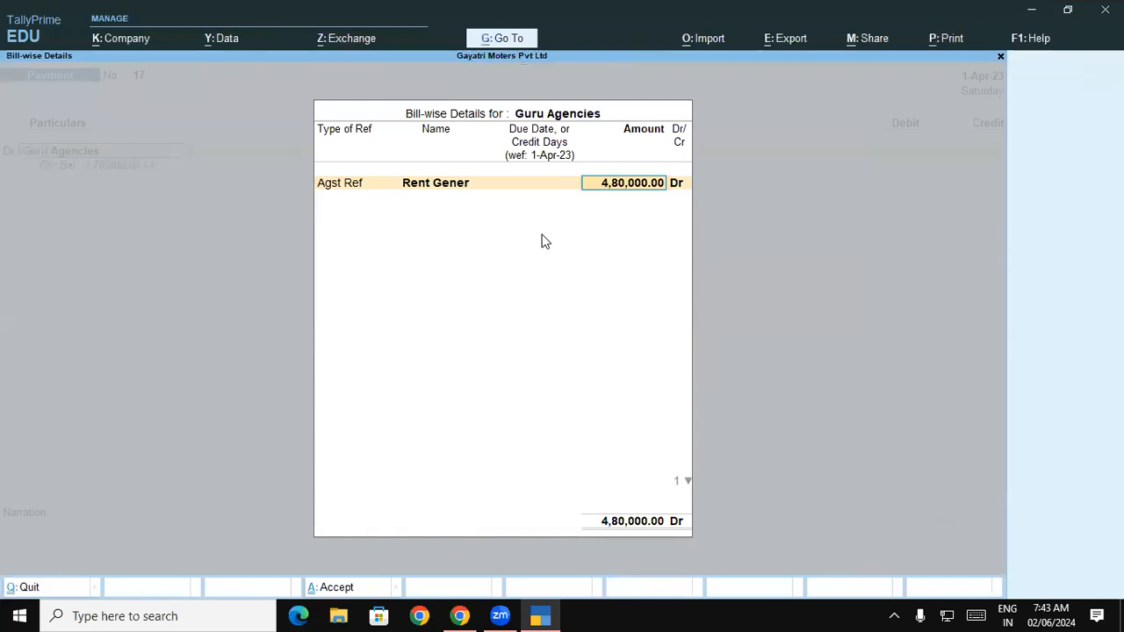
{"action": "type", "text": "47"}
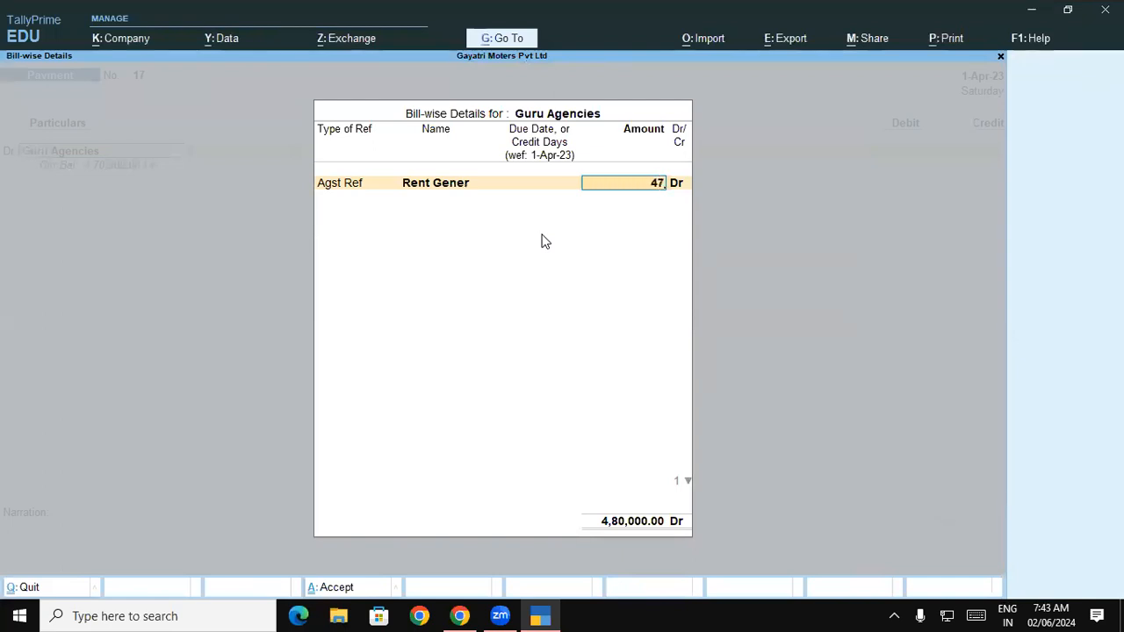
{"action": "type", "text": "0400"}
{"action": "key", "text": "Return"}
{"action": "key", "text": "Return"}
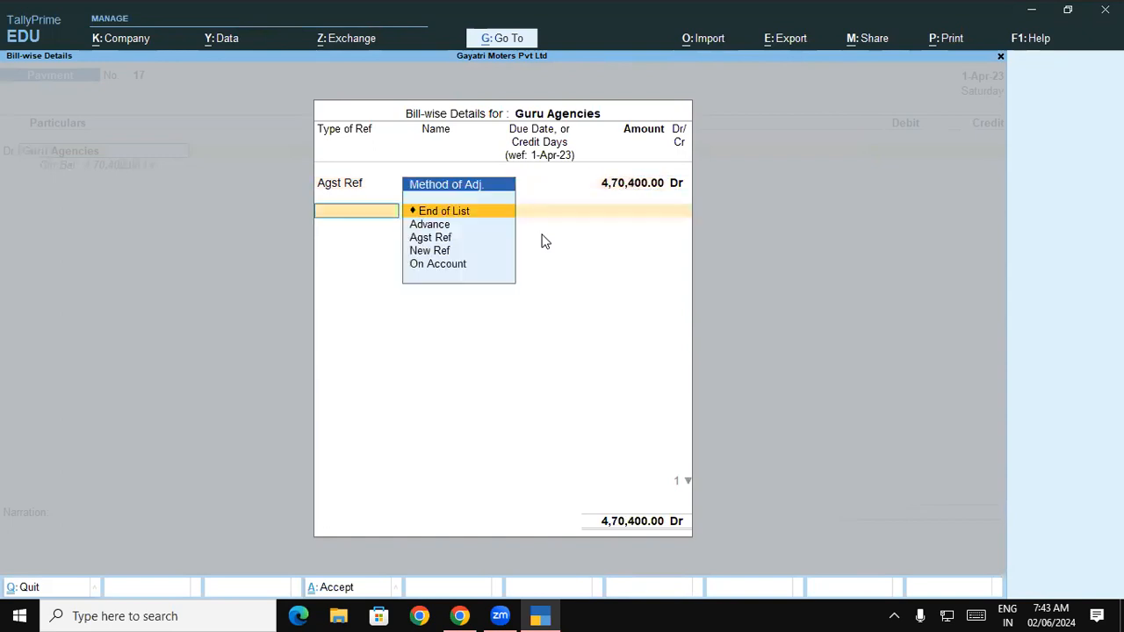
{"action": "key", "text": "Return"}
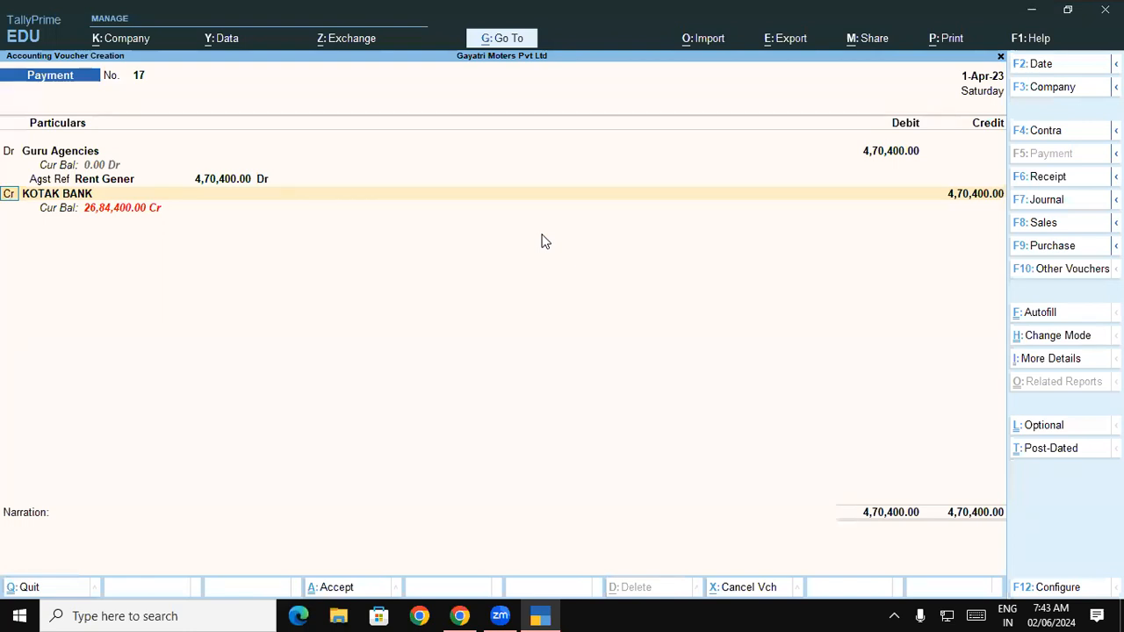
Credit KOTAK BANK, enter the cheque number and save payment 17
{"action": "key", "text": "Return"}
{"action": "key", "text": "Return"}
{"action": "key", "text": "Return"}
{"action": "key", "text": "Return"}
{"action": "key", "text": "Return"}
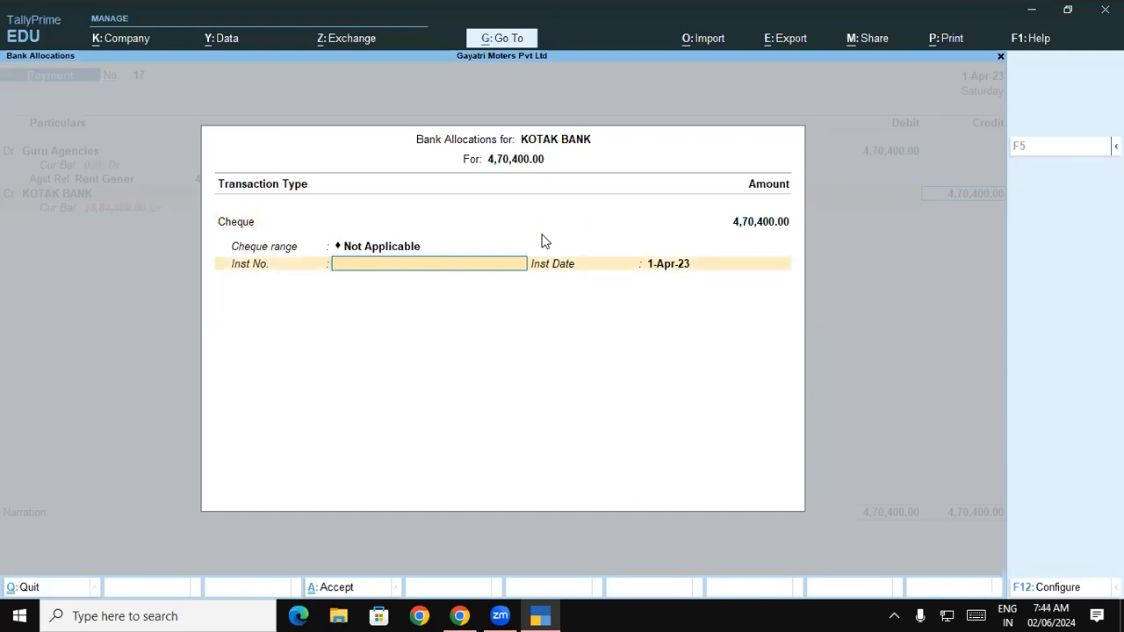
{"action": "type", "text": "174589"}
{"action": "key", "text": "Return"}
{"action": "key", "text": "Return"}
{"action": "key", "text": "Return"}
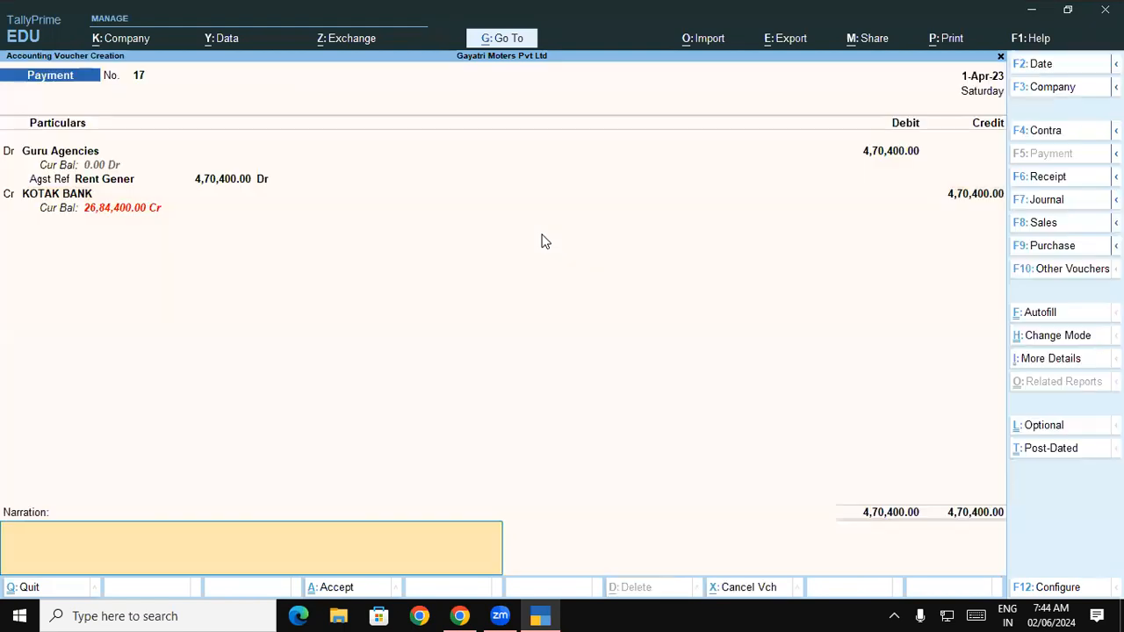
{"action": "key", "text": "Return"}
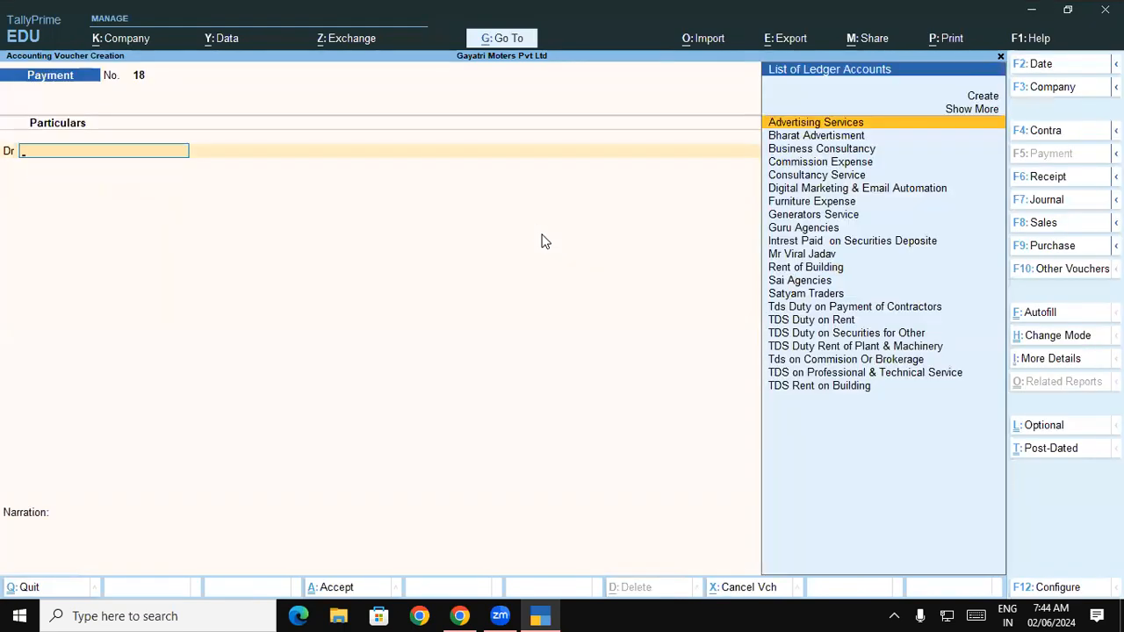
Debit TDS Duty Rent of Plant & Machinery against the pending Jml/10/26 deduction
{"action": "type", "text": "Td"}
{"action": "key", "text": "Down"}
{"action": "key", "text": "Down"}
{"action": "key", "text": "Down"}
{"action": "key", "text": "Return"}
{"action": "key", "text": "Return"}
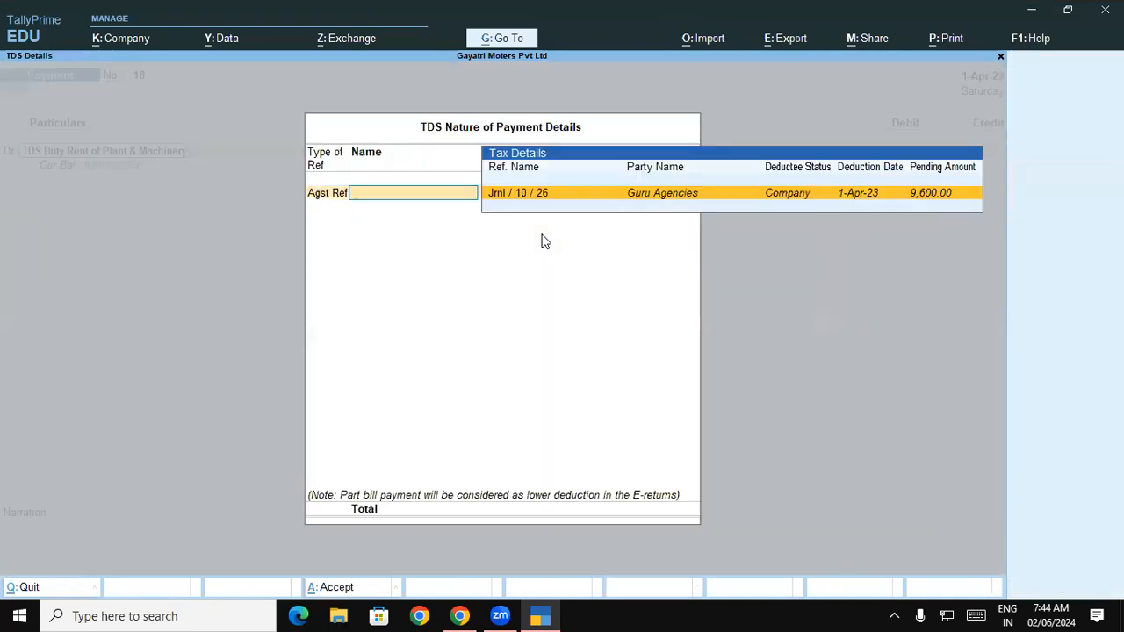
{"action": "key", "text": "Return"}
{"action": "key", "text": "Return"}
{"action": "key", "text": "Return"}
{"action": "key", "text": "Return"}
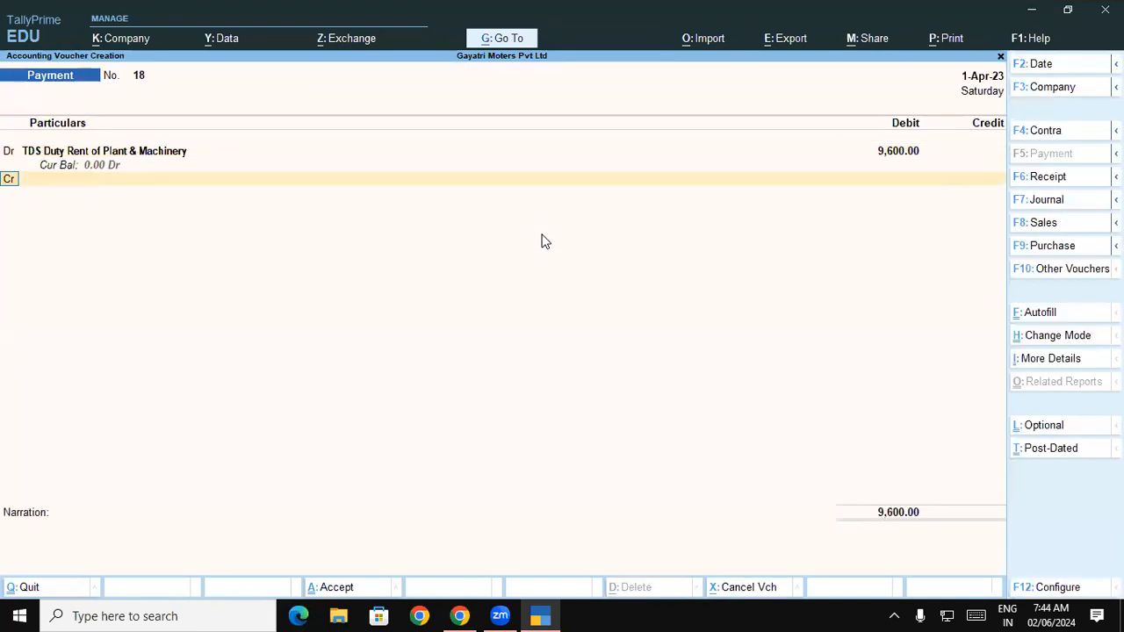
{"action": "key", "text": "Return"}
Credit KOTAK BANK 9,600.00 by cheque and save payment 18
{"action": "type", "text": "Ko"}
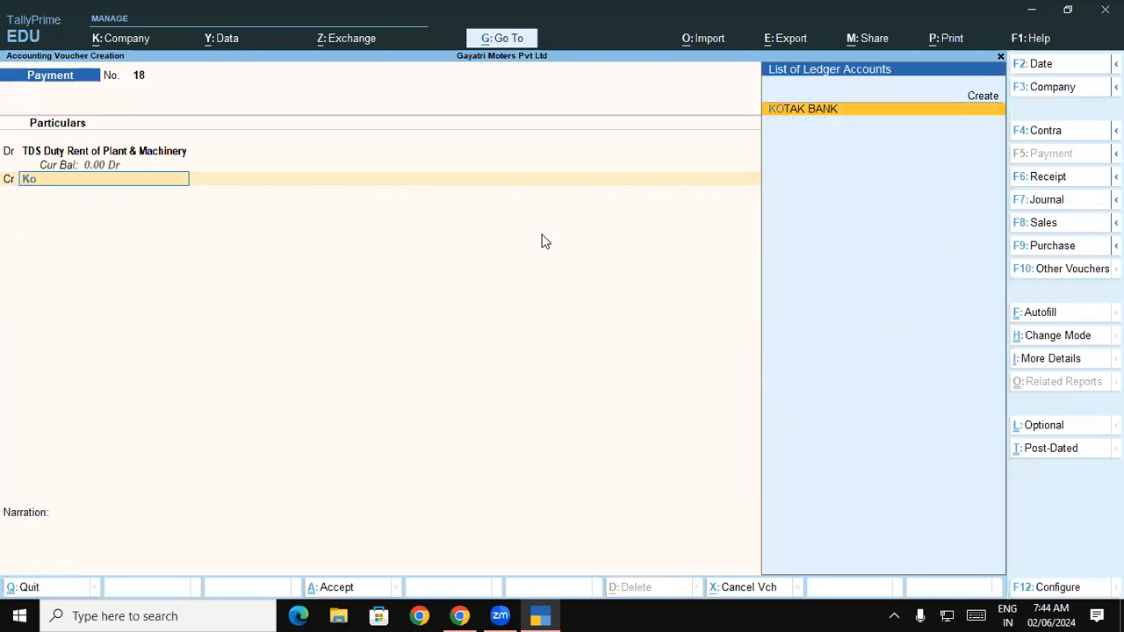
{"action": "key", "text": "Return"}
{"action": "key", "text": "Return"}
{"action": "key", "text": "Return"}
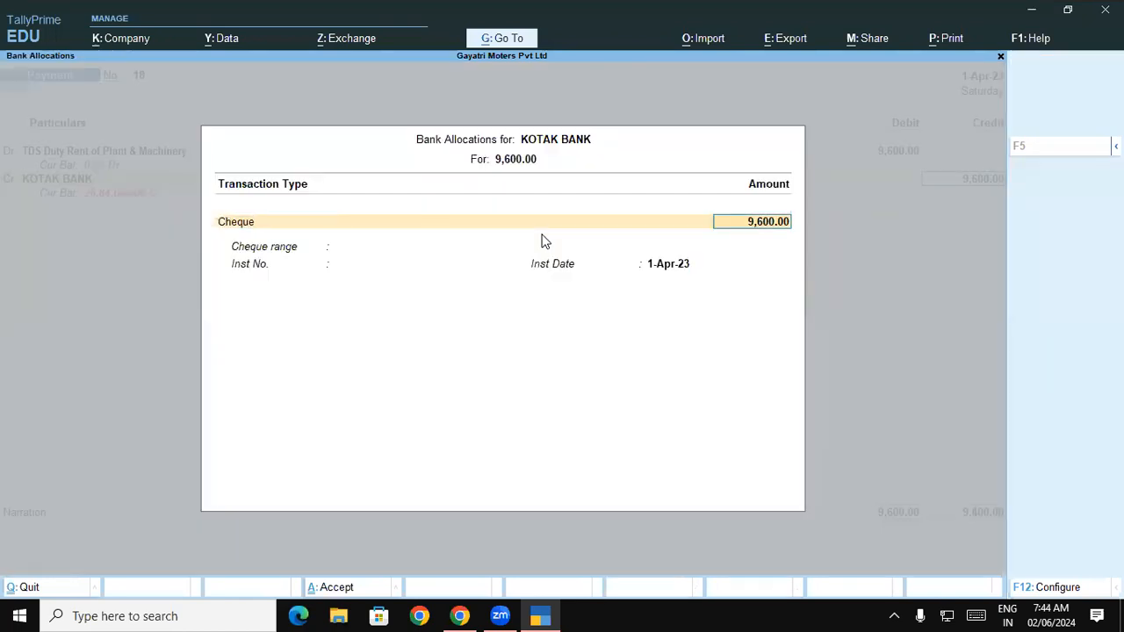
{"action": "key", "text": "Return"}
{"action": "type", "text": "17"}
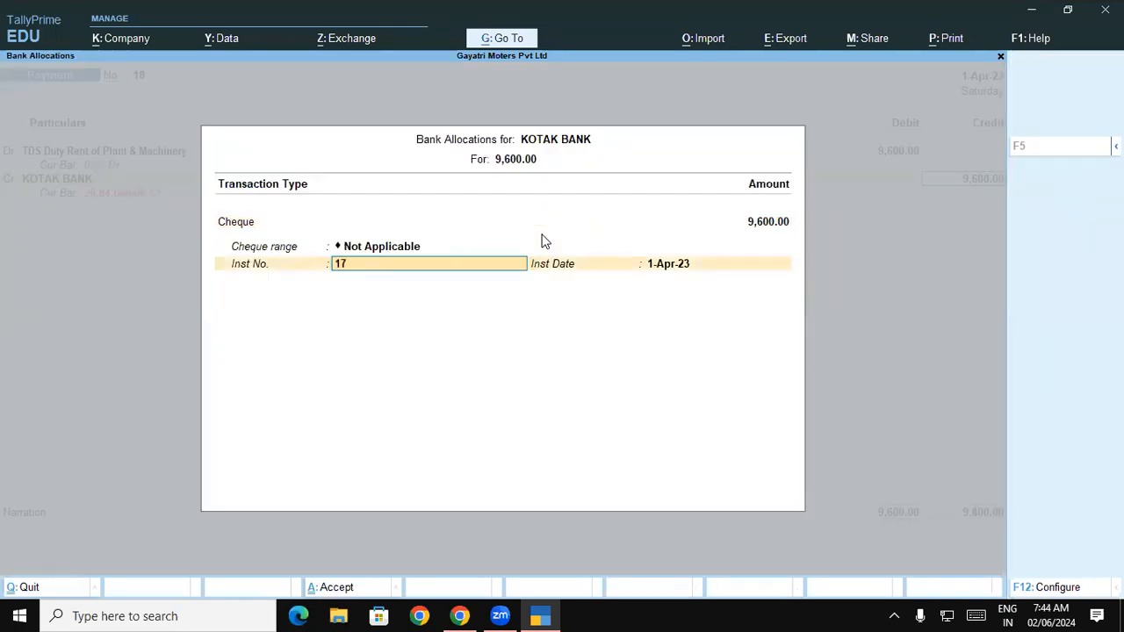
{"action": "type", "text": "4589"}
{"action": "key", "text": "Return"}
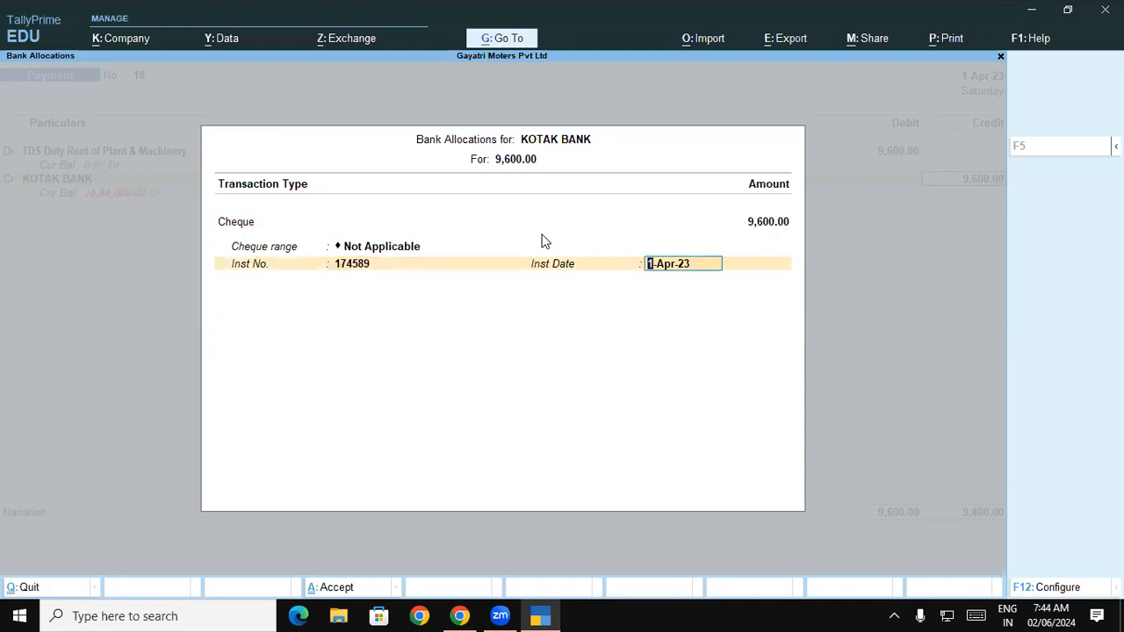
{"action": "key", "text": "Return"}
{"action": "key", "text": "Return"}
{"action": "key", "text": "Return"}
{"action": "key", "text": "Return"}
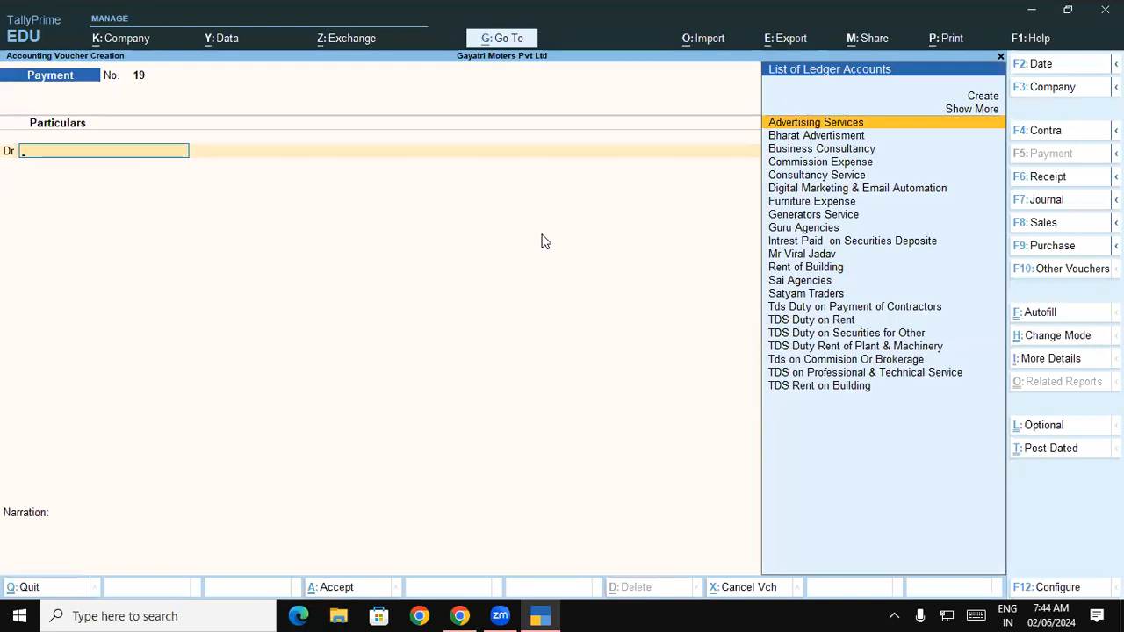
Quit voucher entry, open the Balance Sheet and select the Profit & Loss A/c line
{"action": "key", "text": "Escape"}
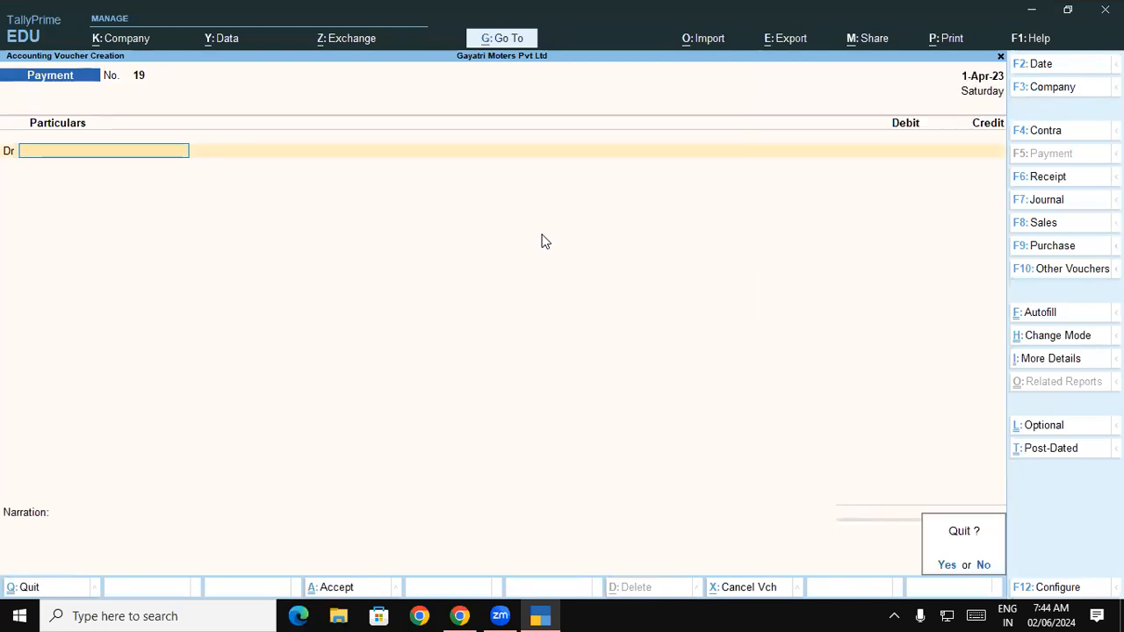
{"action": "key", "text": "Return"}
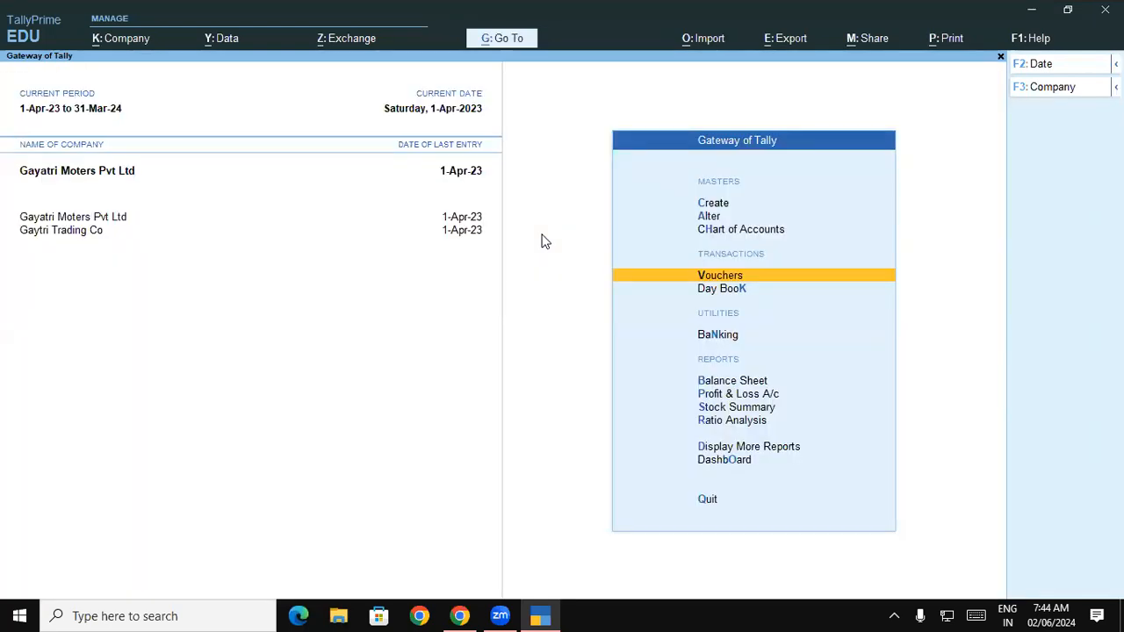
{"action": "key", "text": "b"}
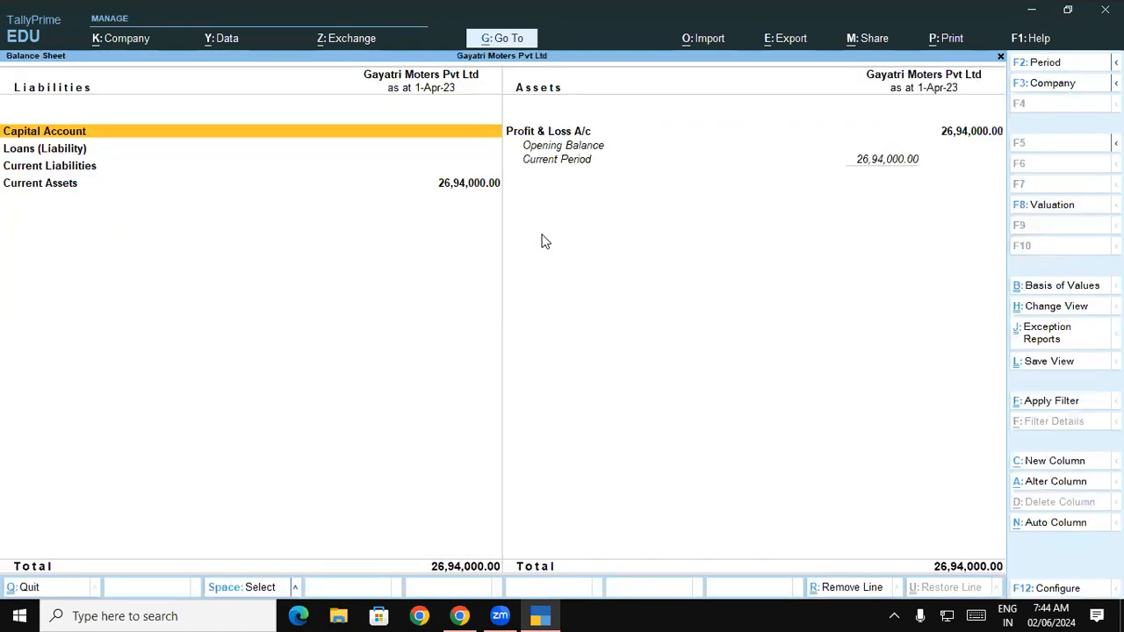
{"action": "key", "text": "F2"}
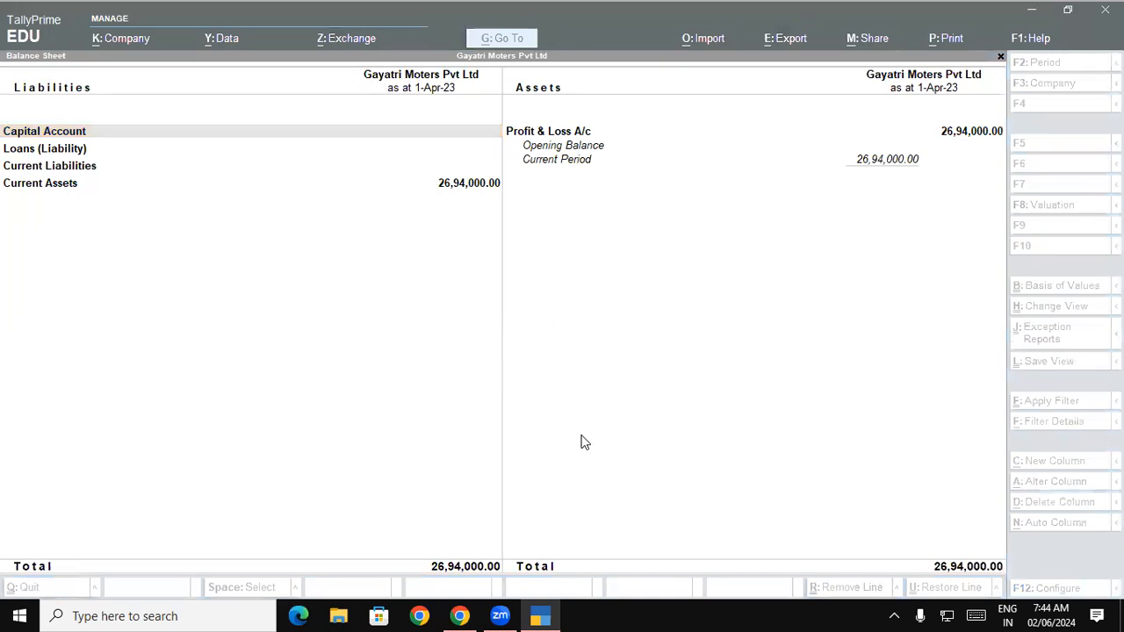
{"action": "left_click", "coordinate": [679, 406]}
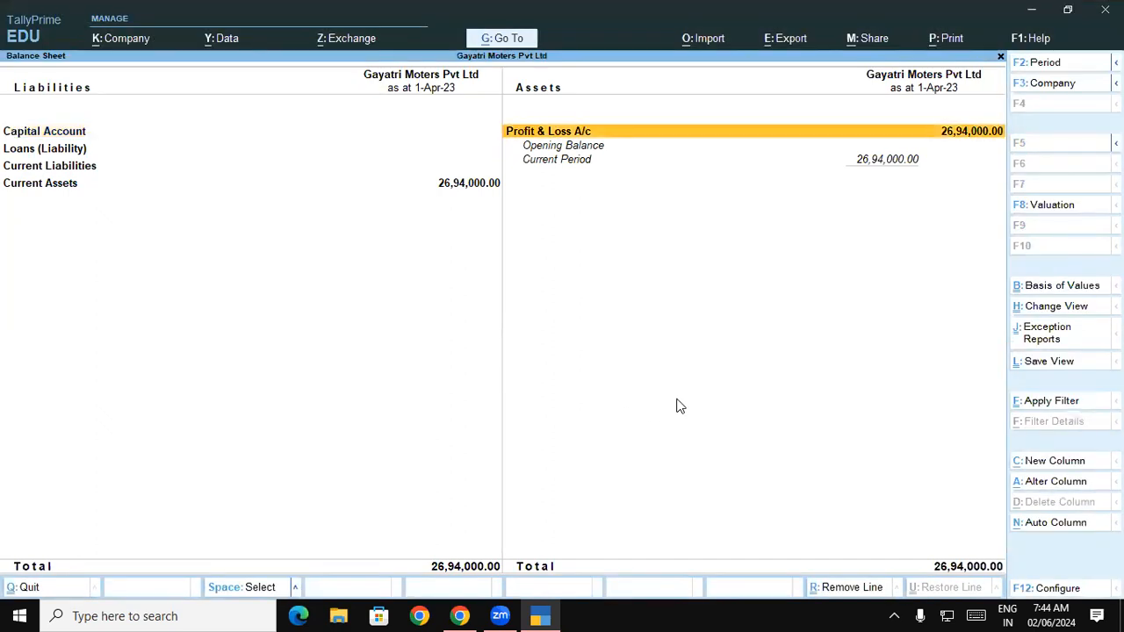